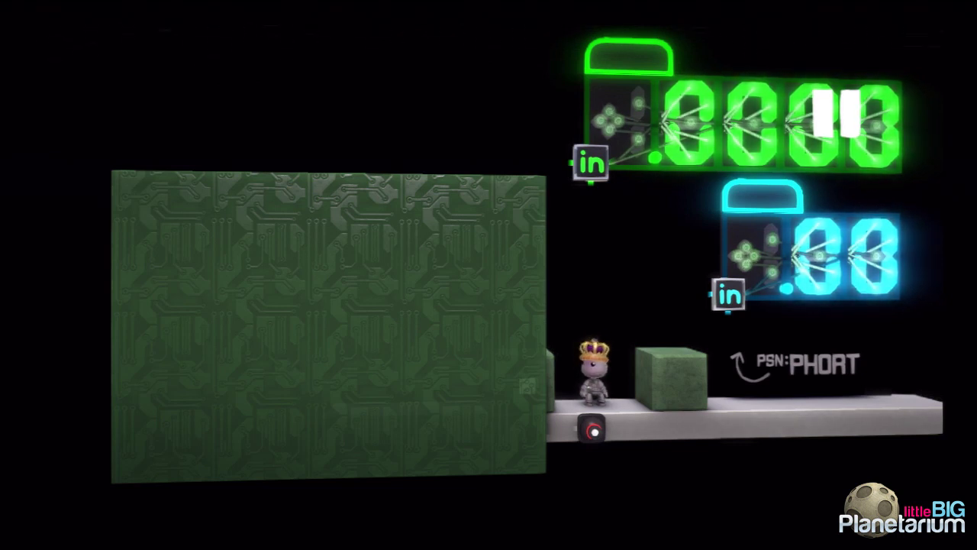
Step: Place two Battery gadgets one above the other on the left part of the green circuit board
key(Tab)
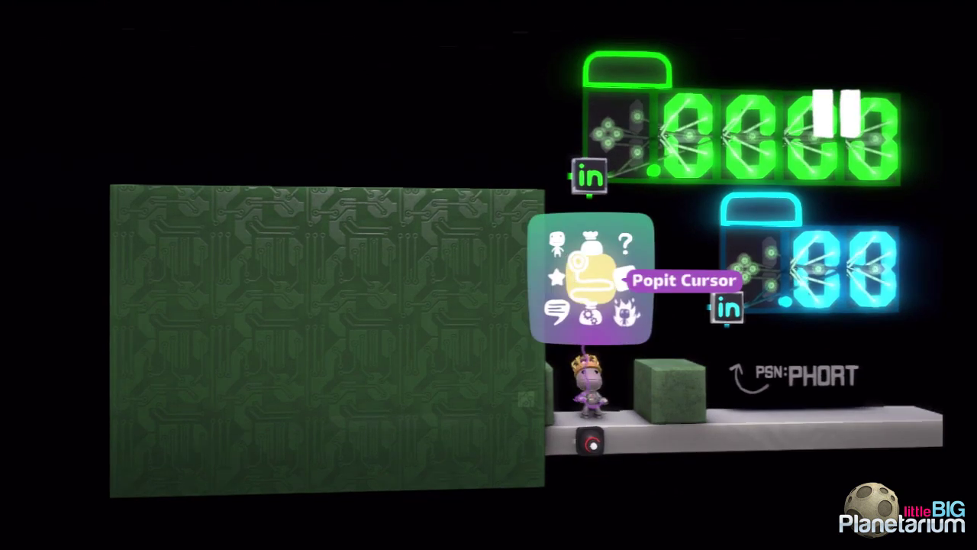
key(Up)
key(Return)
key(Down)
key(Down)
key(Down)
key(Down)
key(Down)
key(Down)
key(Down)
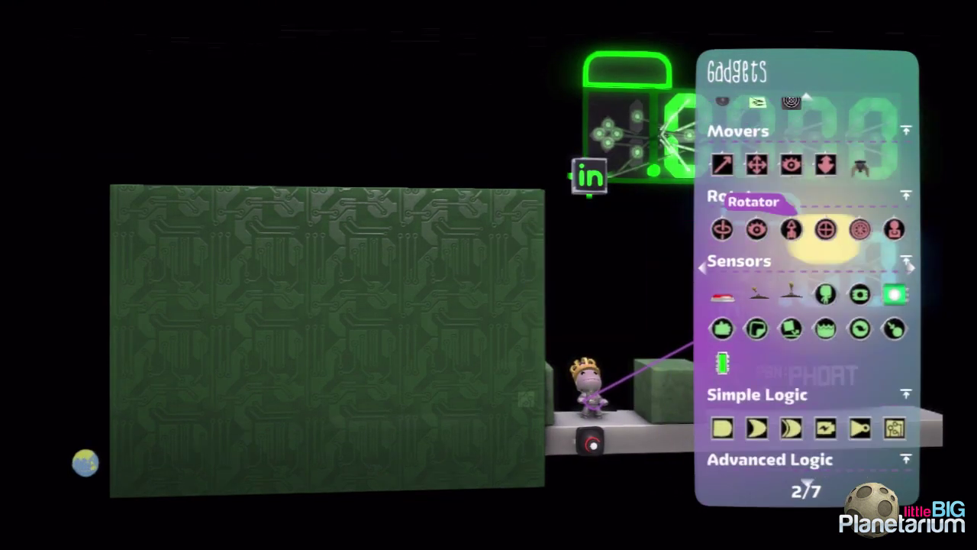
key(Return)
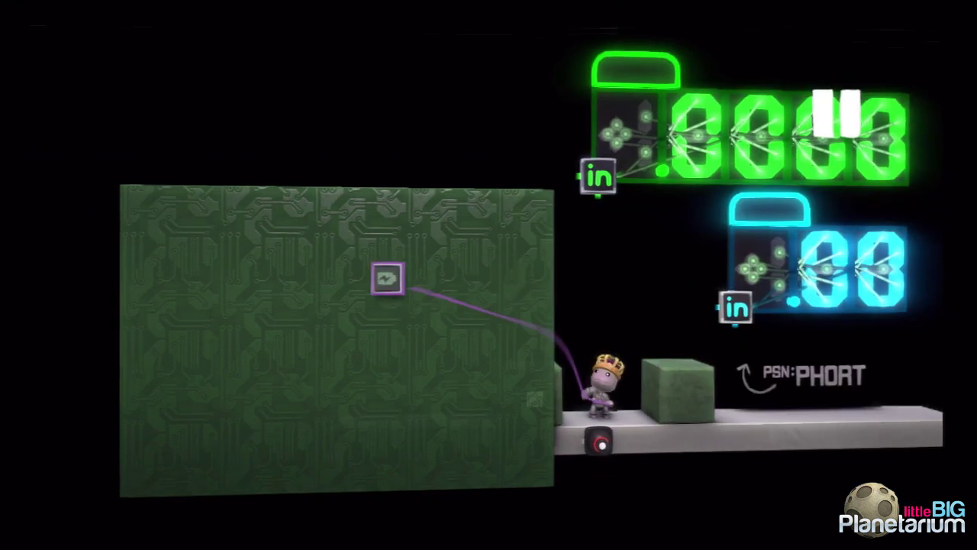
click(219, 279)
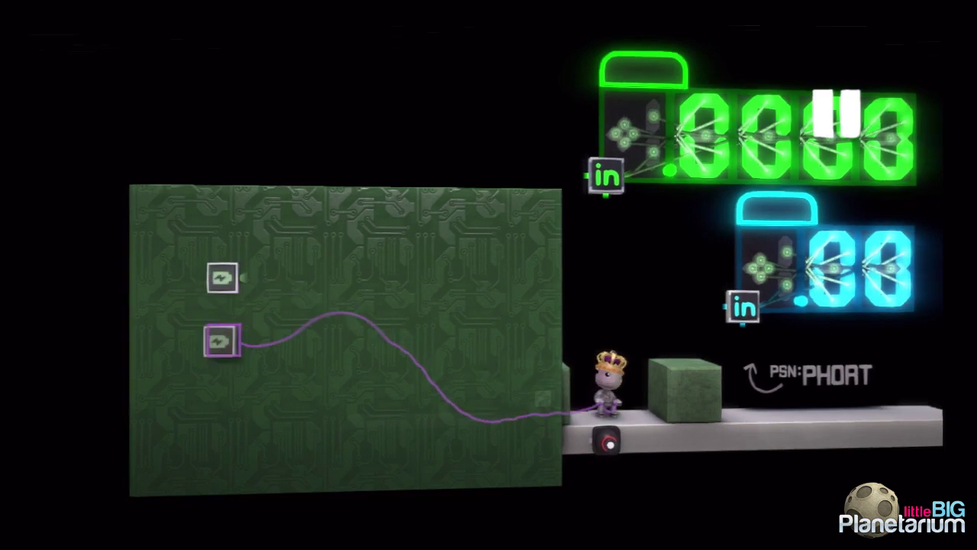
click(223, 339)
Step: Adjust the output strength of both batteries, setting the lower battery's output to 30%
key(Tab)
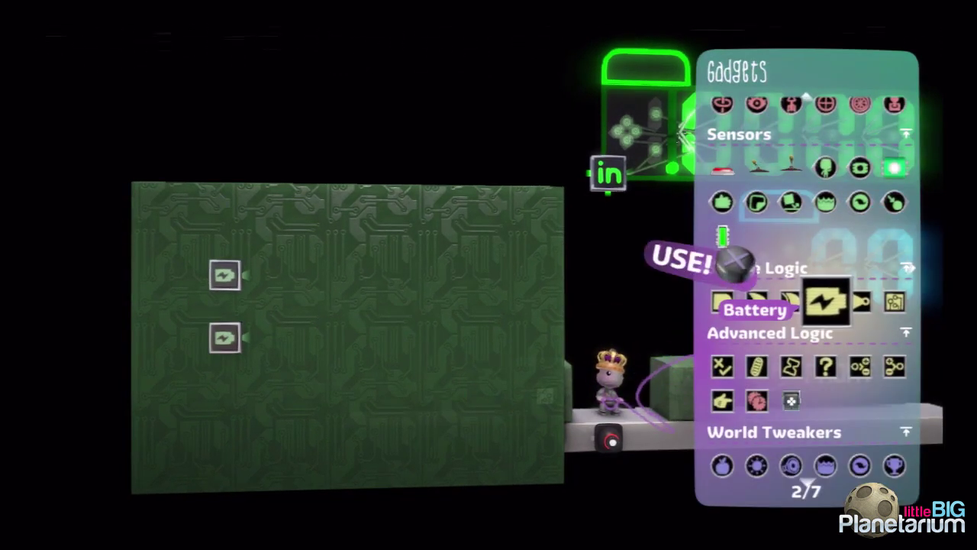
key(Escape)
key(space)
key(Tab)
key(Return)
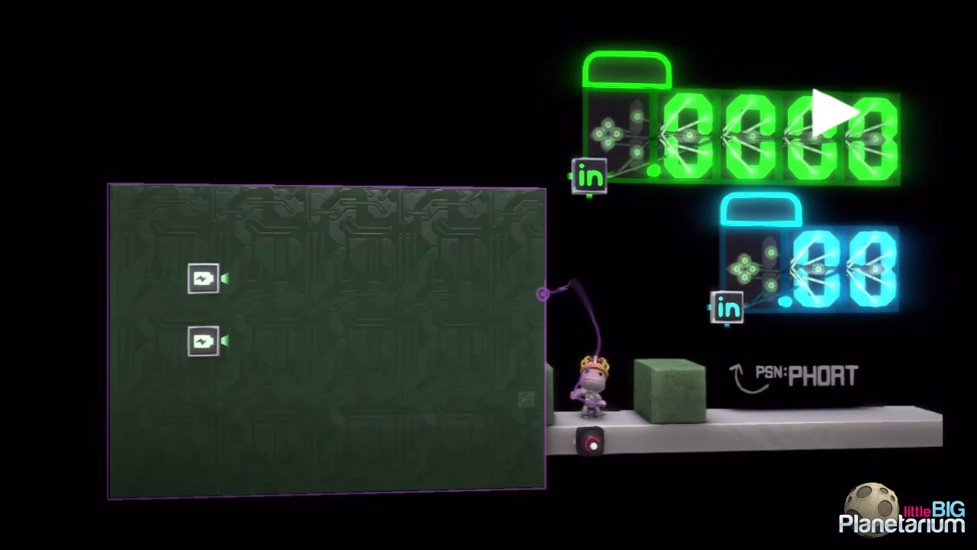
key(Left)
key(Return)
click(220, 279)
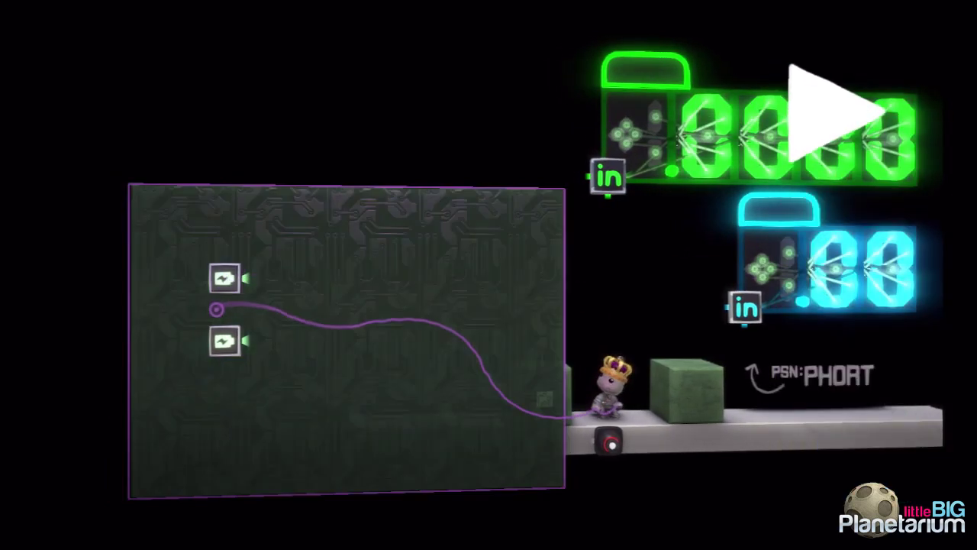
key(Return)
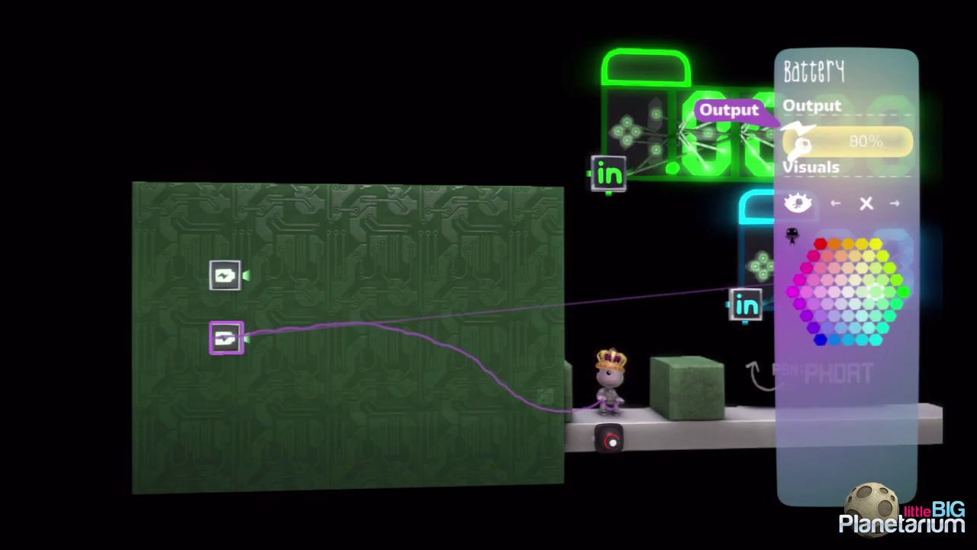
key(Escape)
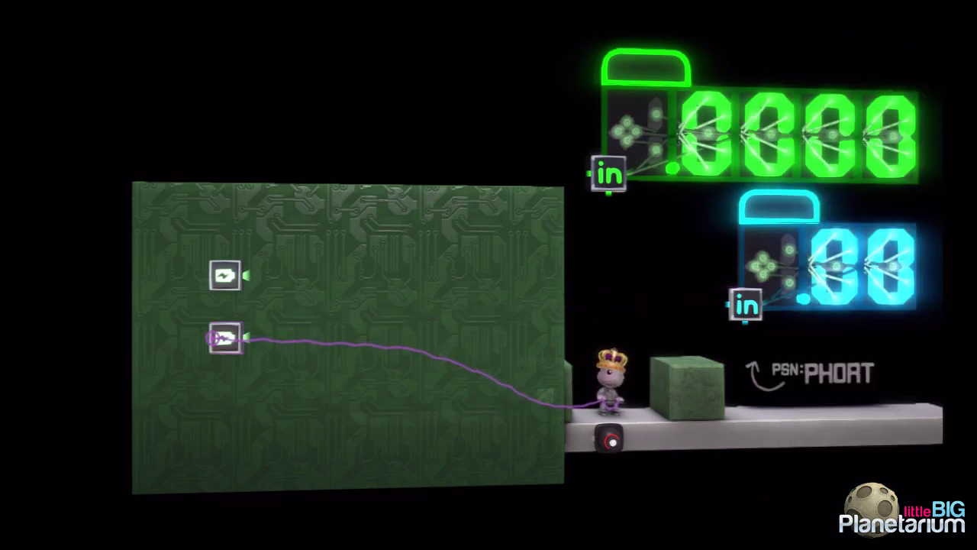
Step: Place an AND Gate on the circuit board to the right of the upper battery
key(q)
key(Return)
key(Left)
key(Left)
key(Left)
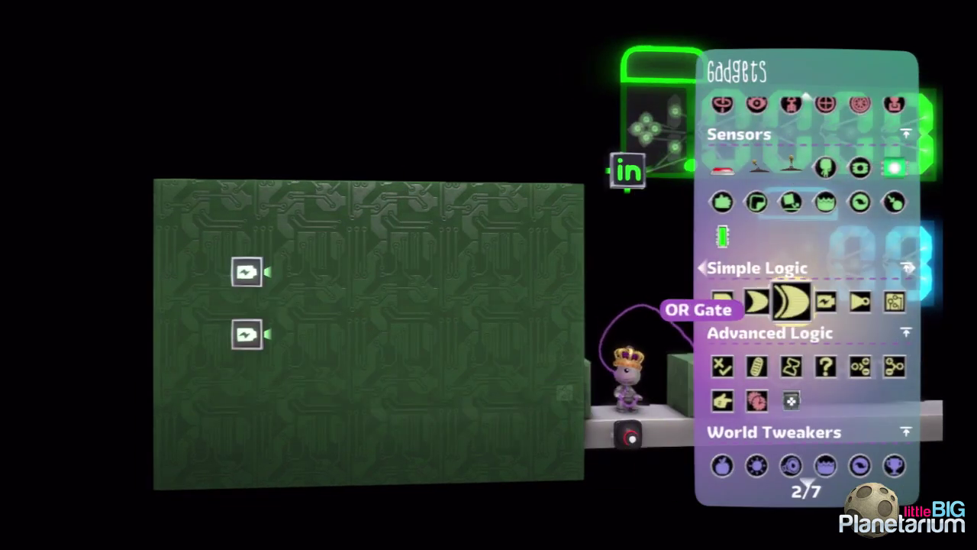
key(Return)
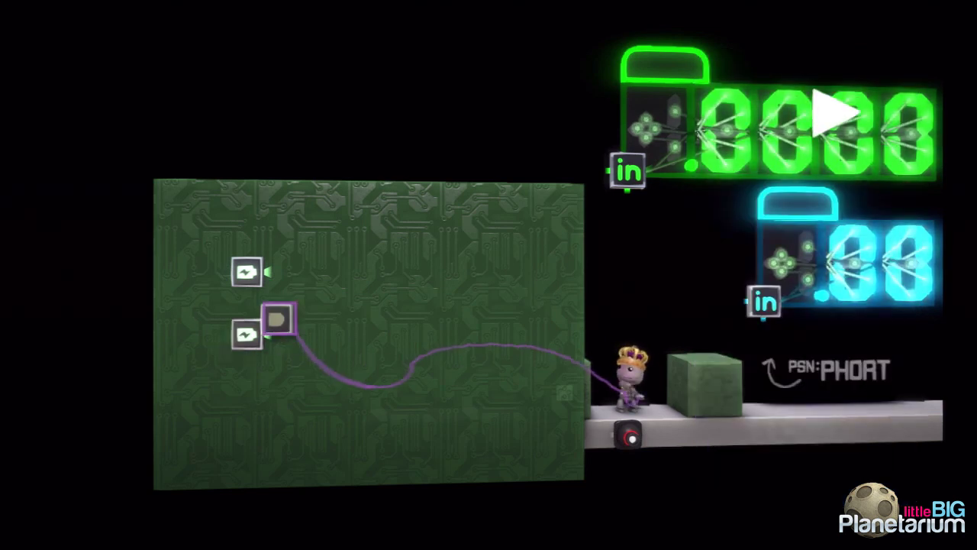
click(366, 272)
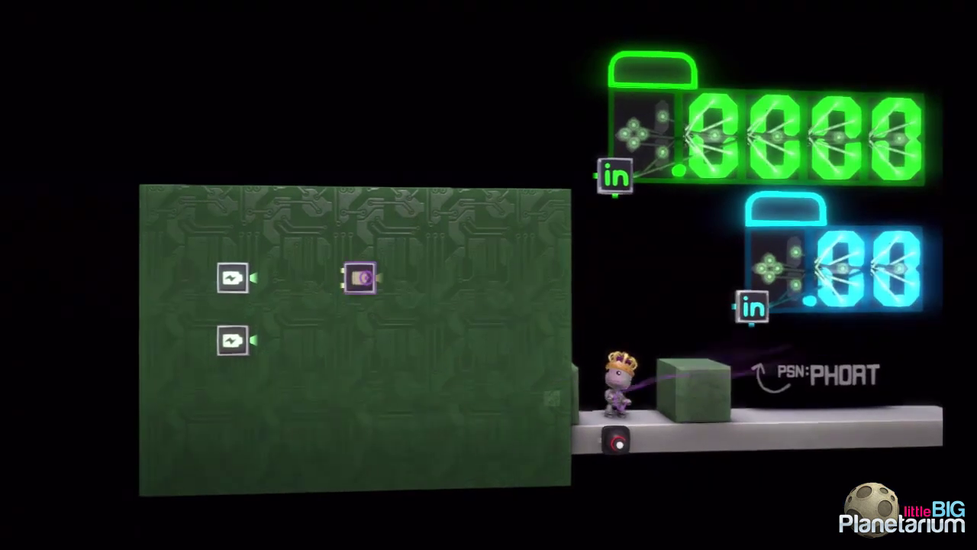
Step: Wire the upper battery to the AND gate's upper input and the lower battery to its lower input
click(257, 278)
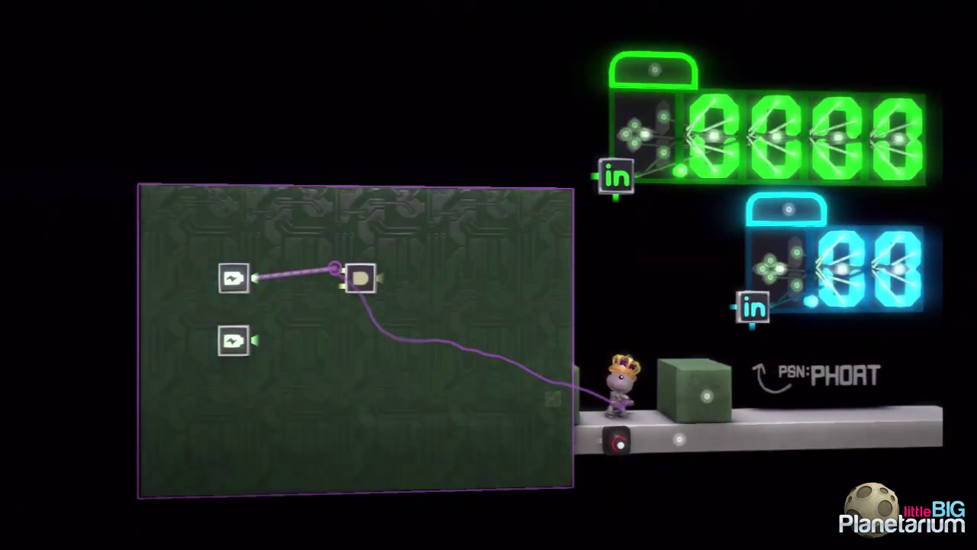
key(Return)
key(Return)
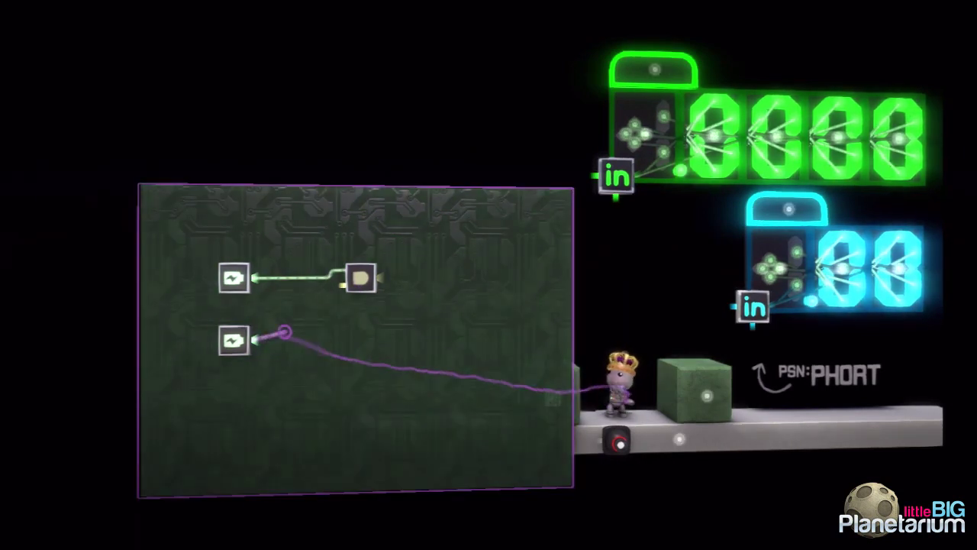
key(Return)
Step: Review the output settings of both batteries and wire the AND gate's output to the blue display's microchip input
click(238, 280)
key(Escape)
click(235, 340)
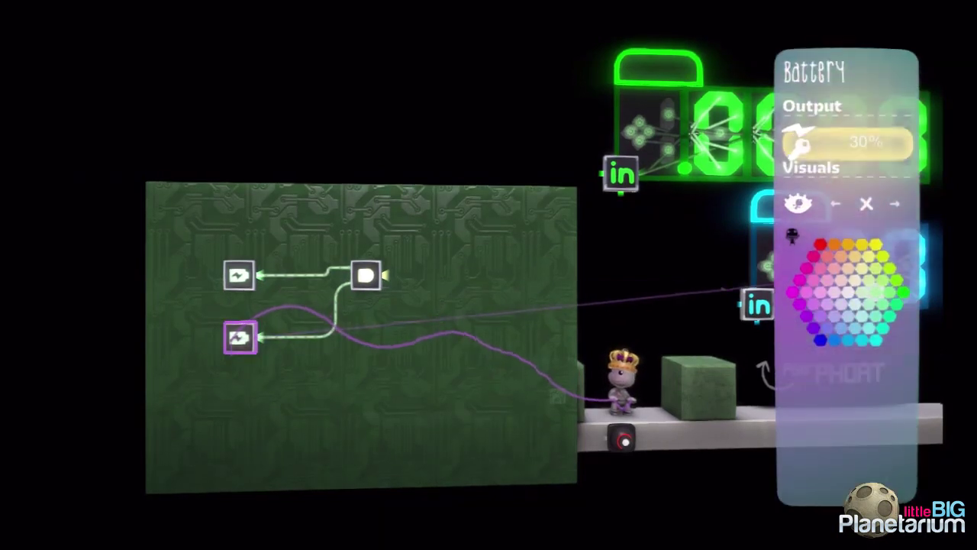
key(Escape)
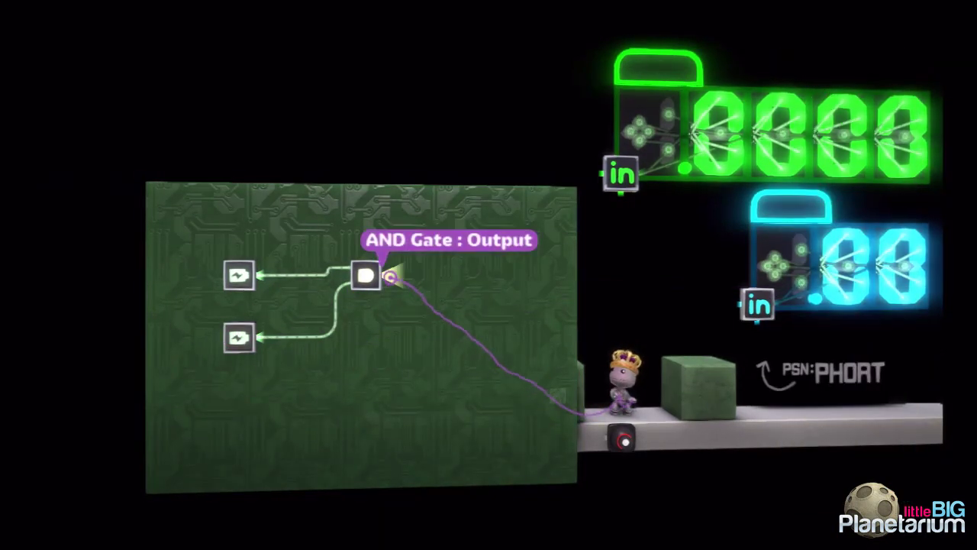
key(Return)
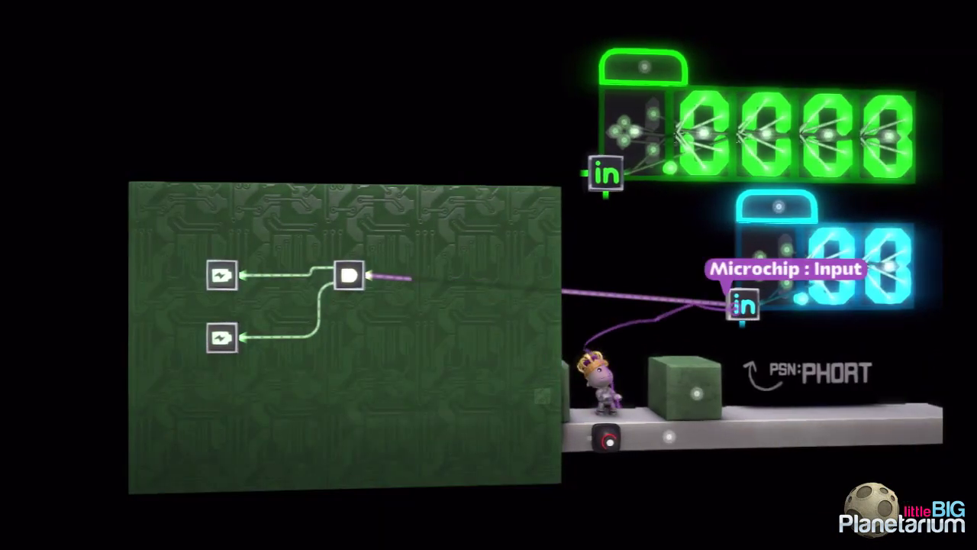
key(Return)
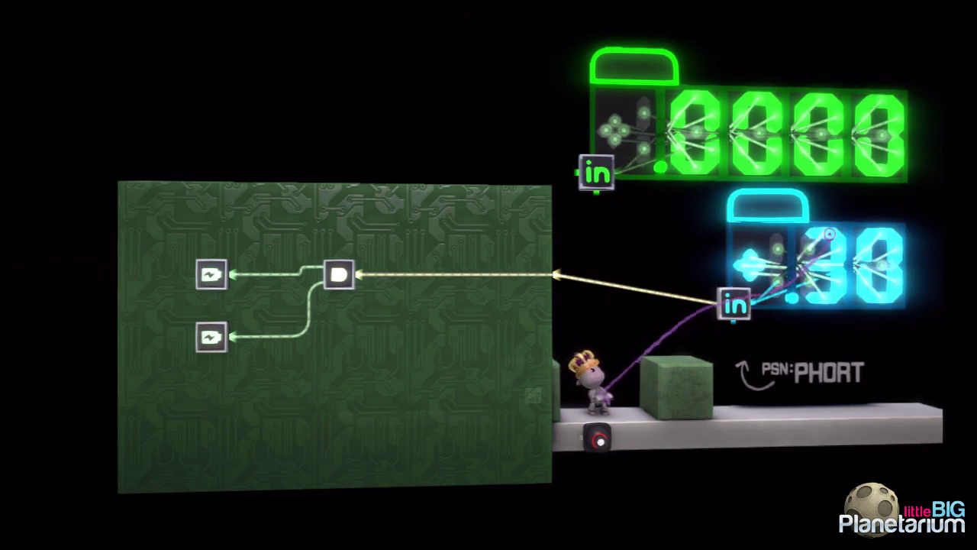
Step: Replace the AND gate on the circuit board with an OR Gate, reusing the existing wires
key(space)
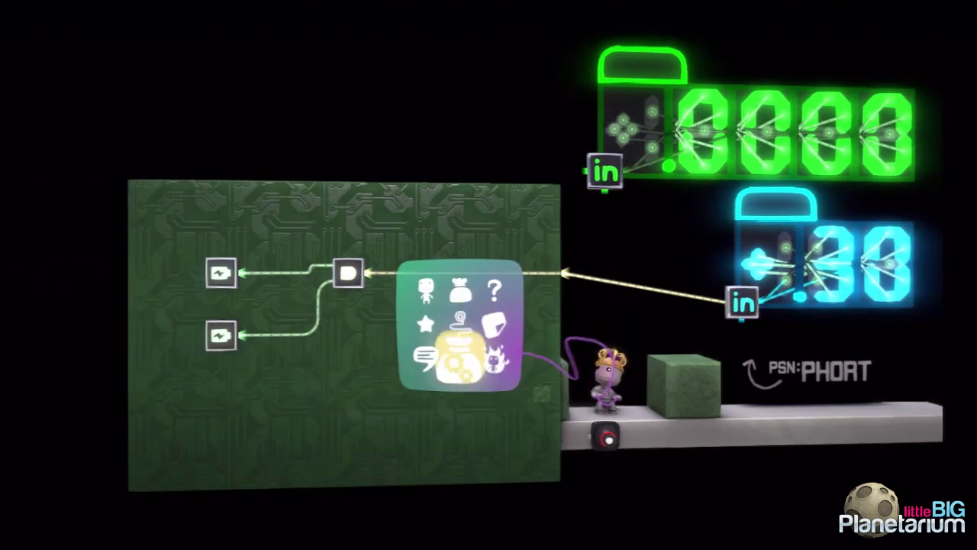
key(Return)
key(Right)
click(755, 301)
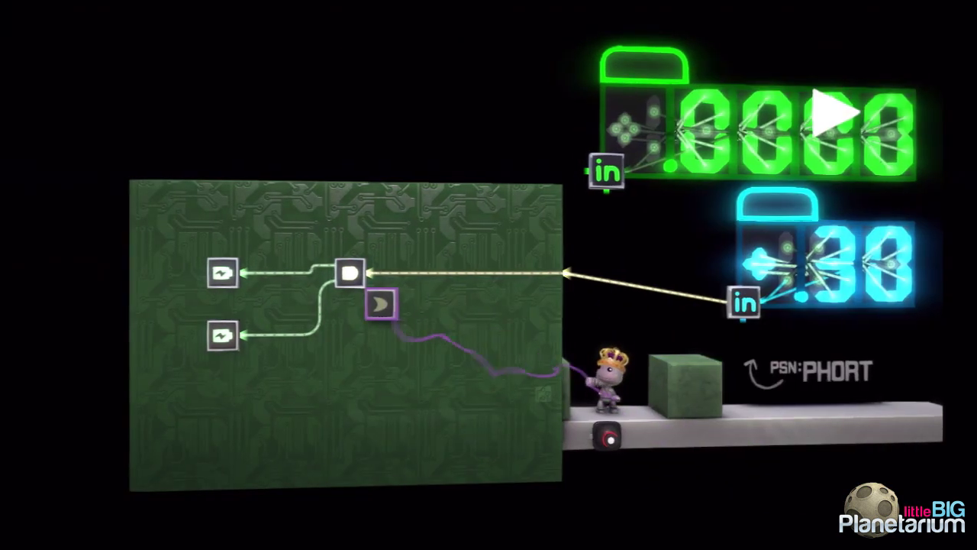
Step: Place a NOT Gate on the circuit board to the right of the OR gate
key(space)
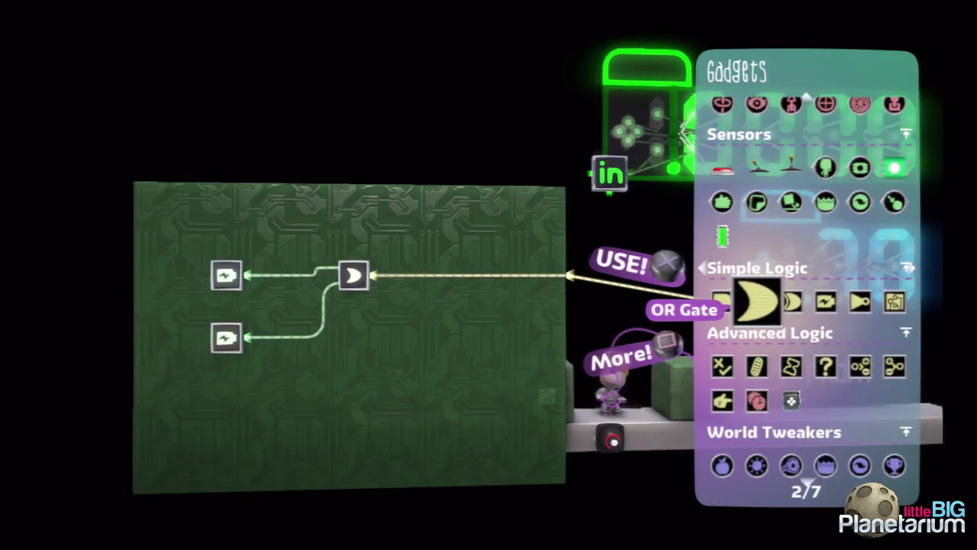
key(Right)
key(Right)
key(Right)
click(860, 302)
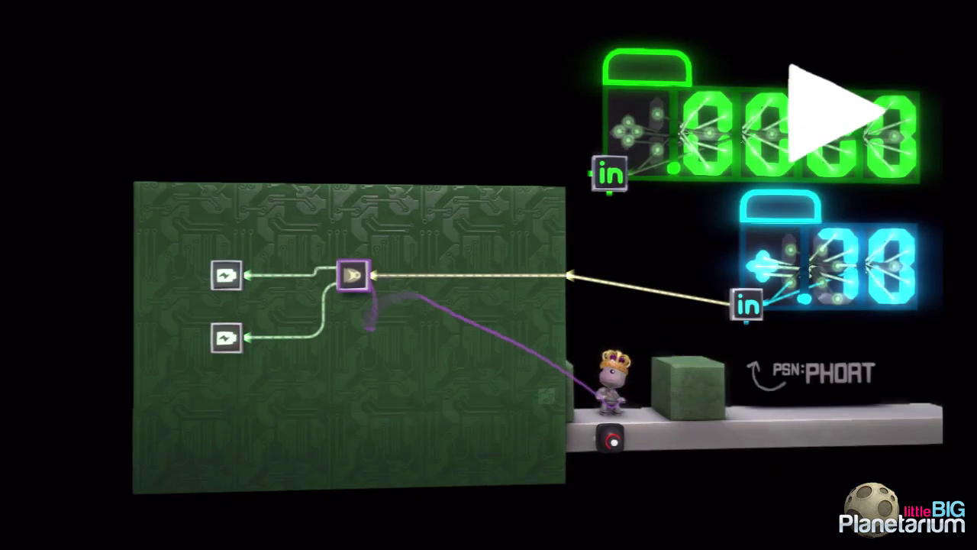
click(447, 260)
key(Escape)
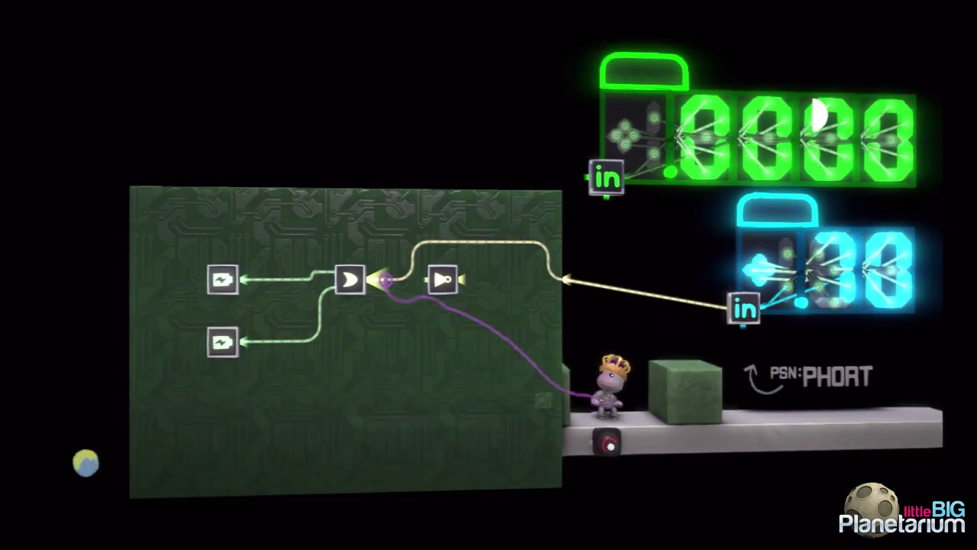
Step: Wire the OR gate's output to the NOT gate's input and the NOT gate's output to the blue display's microchip
click(369, 281)
click(428, 279)
click(428, 276)
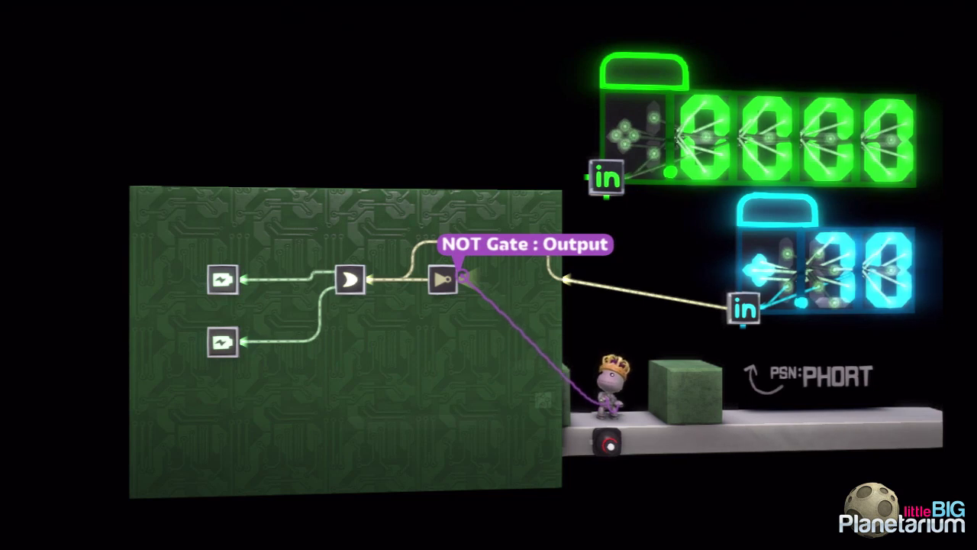
click(463, 279)
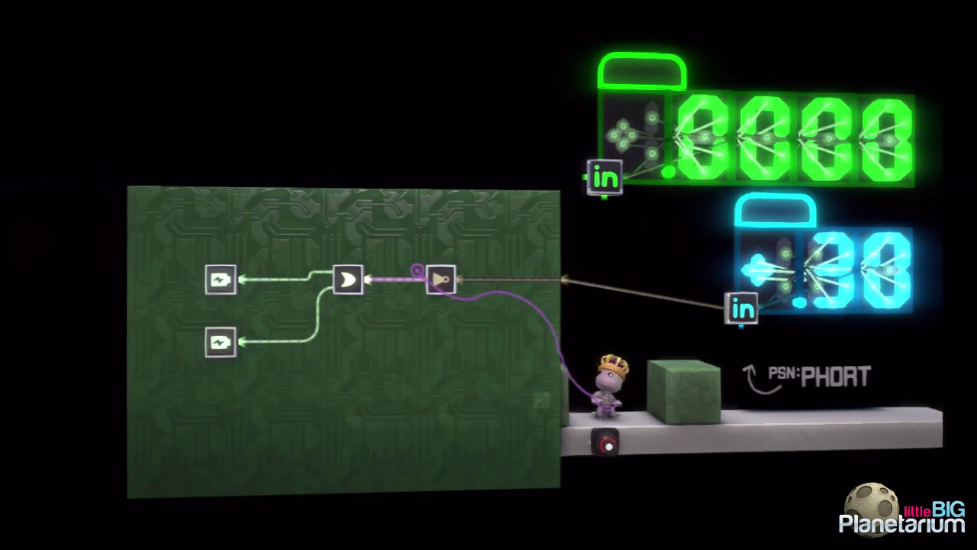
click(435, 281)
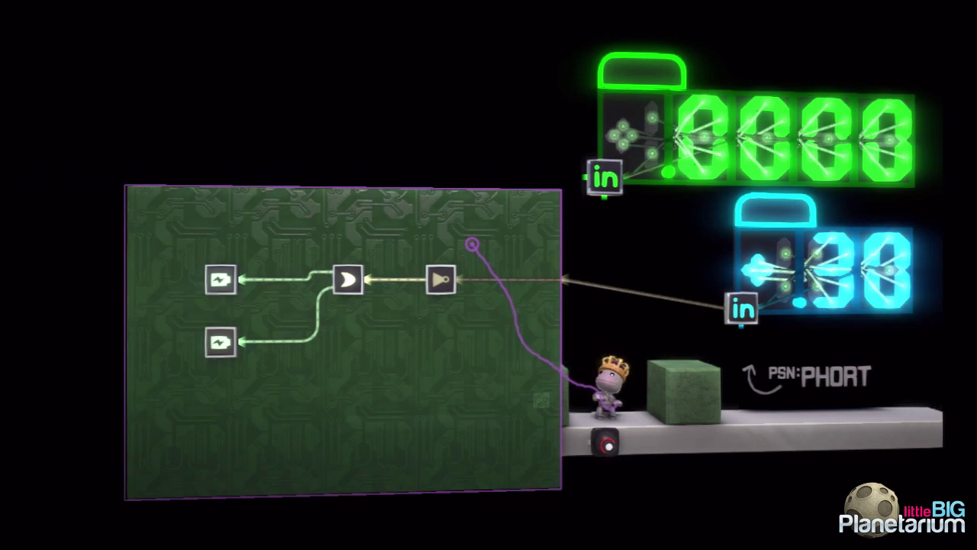
Step: Select and delete all the batteries and gates on the circuit board
drag(478, 229, 204, 405)
key(Delete)
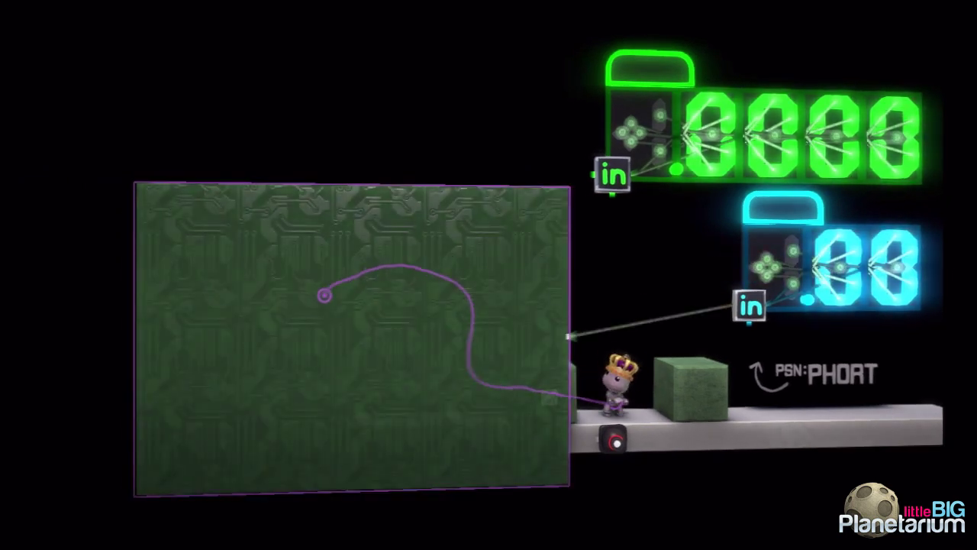
Step: Place an OR Gate on the right part of the circuit board and loop its output back to its upper input
right_click(325, 294)
click(361, 348)
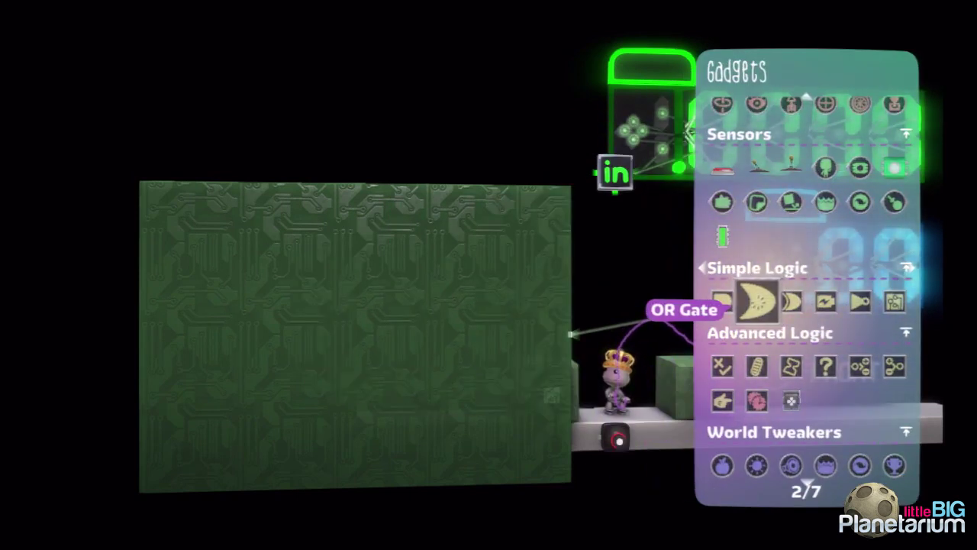
click(756, 302)
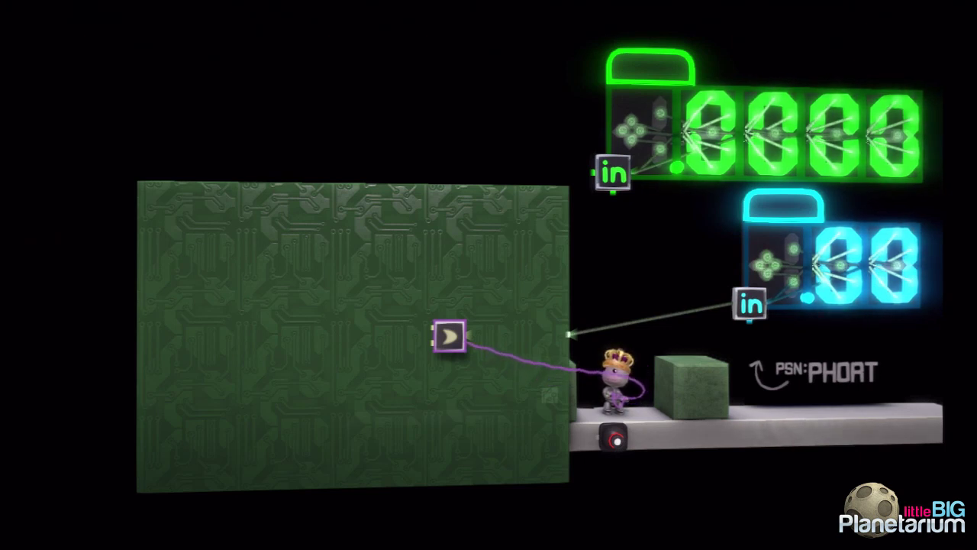
click(450, 336)
key(Escape)
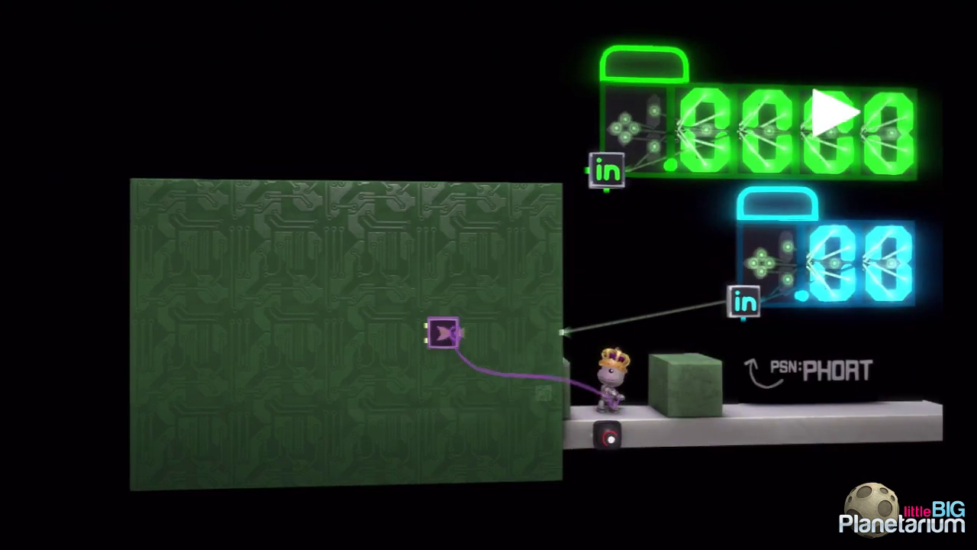
click(469, 331)
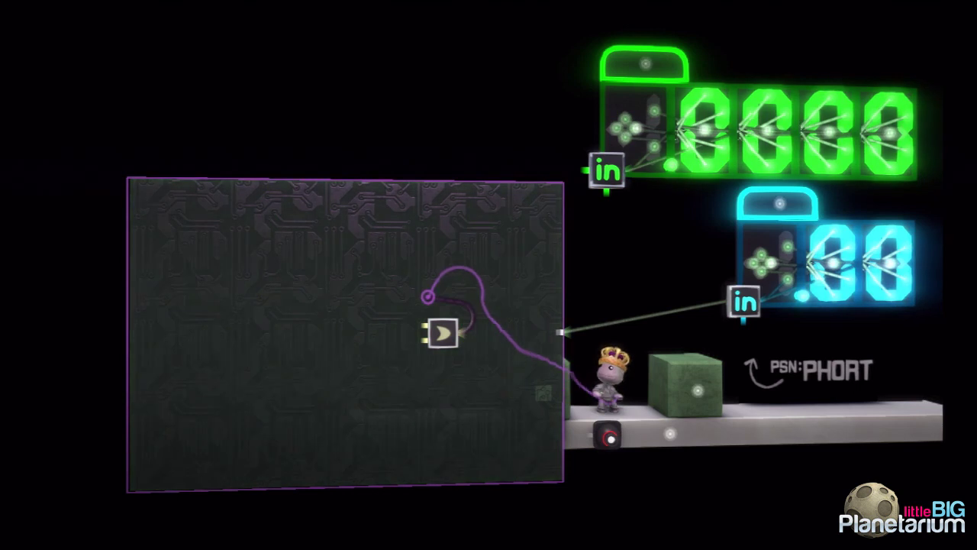
click(459, 331)
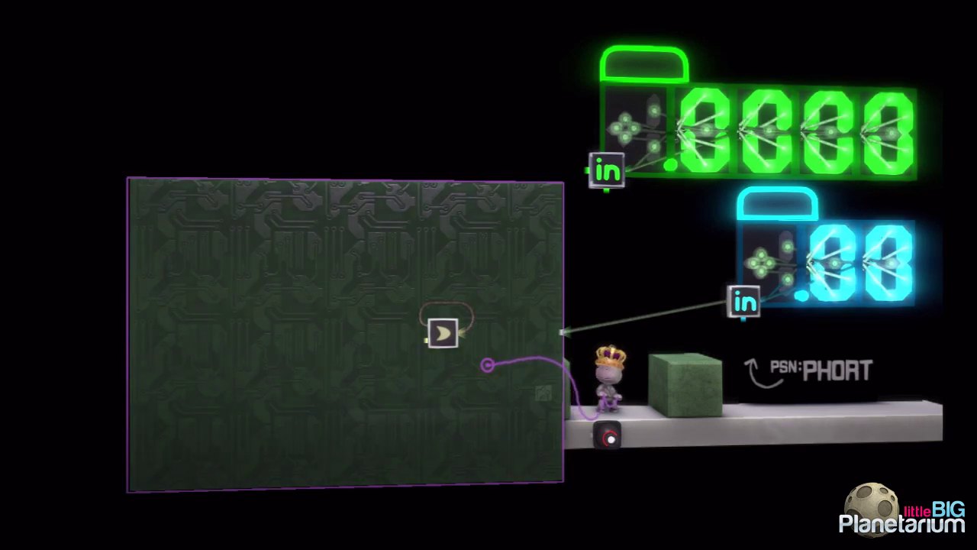
Step: Place the hand-symbol sensor on the left part of the circuit board and wire it to the OR gate's lower input
key(Escape)
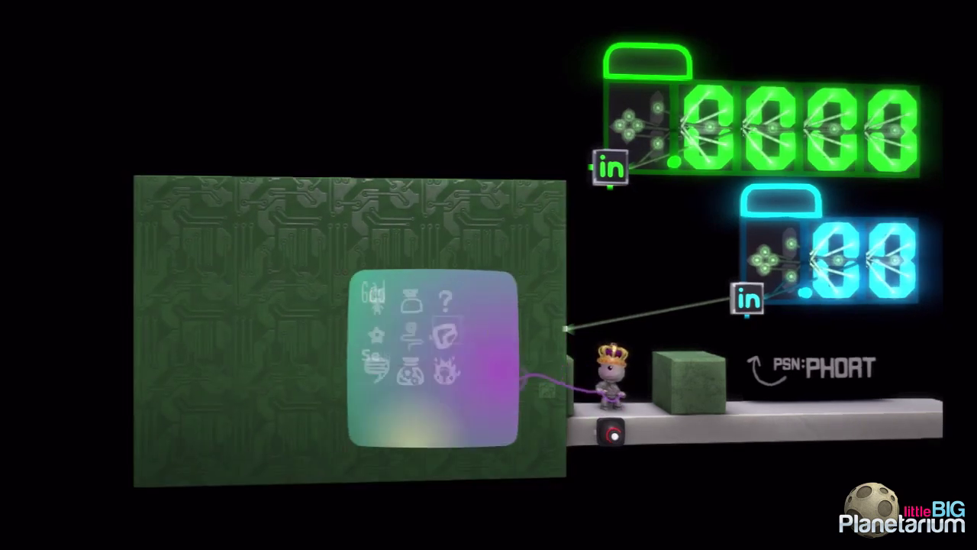
key(Return)
key(Right)
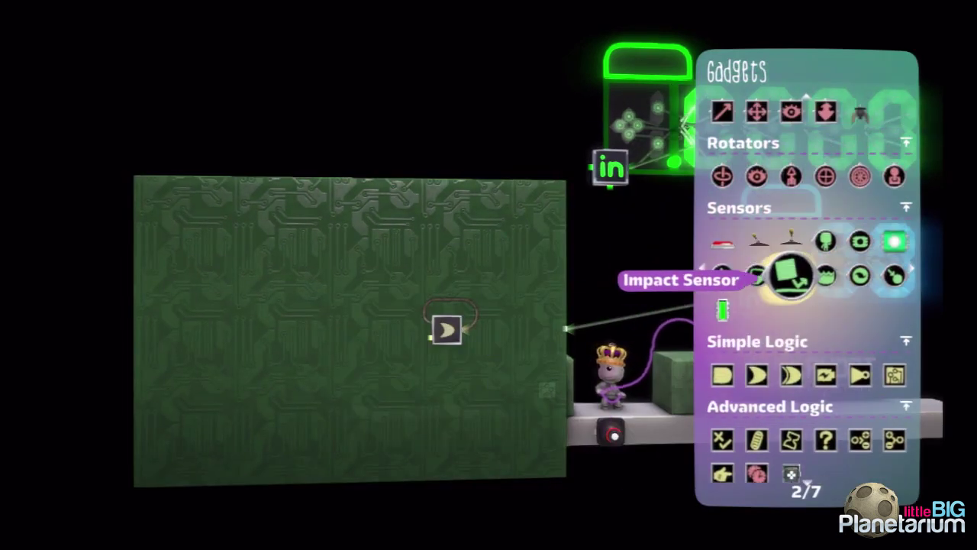
click(744, 277)
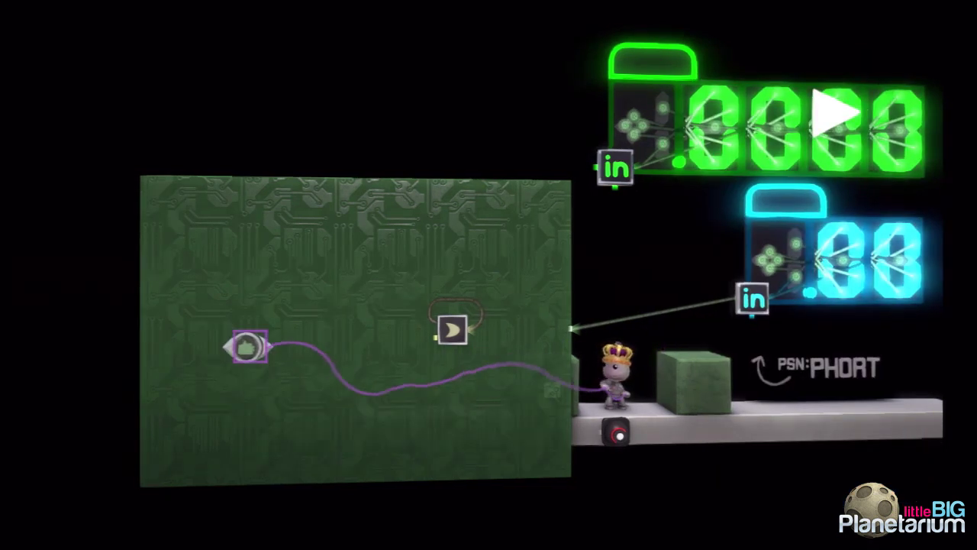
click(247, 365)
key(Escape)
key(Return)
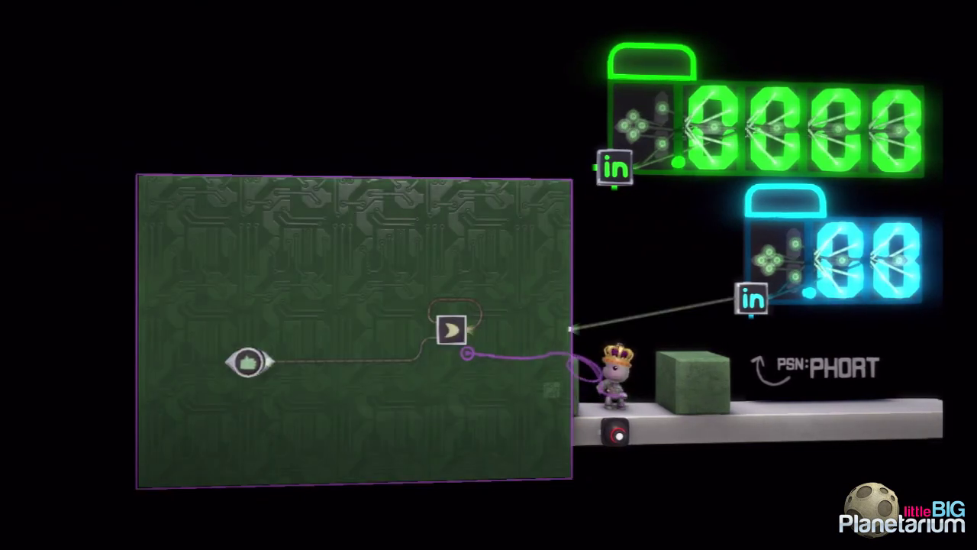
key(Escape)
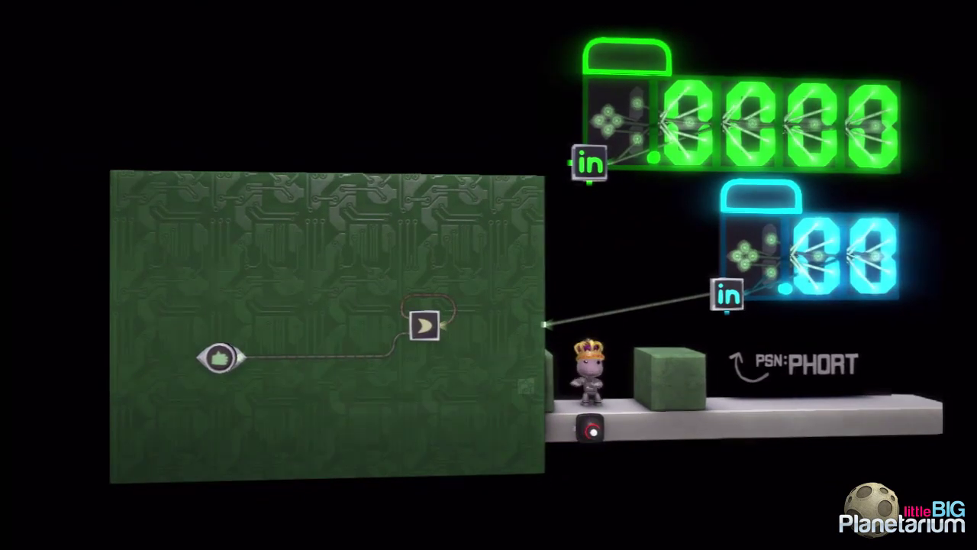
click(589, 367)
click(425, 326)
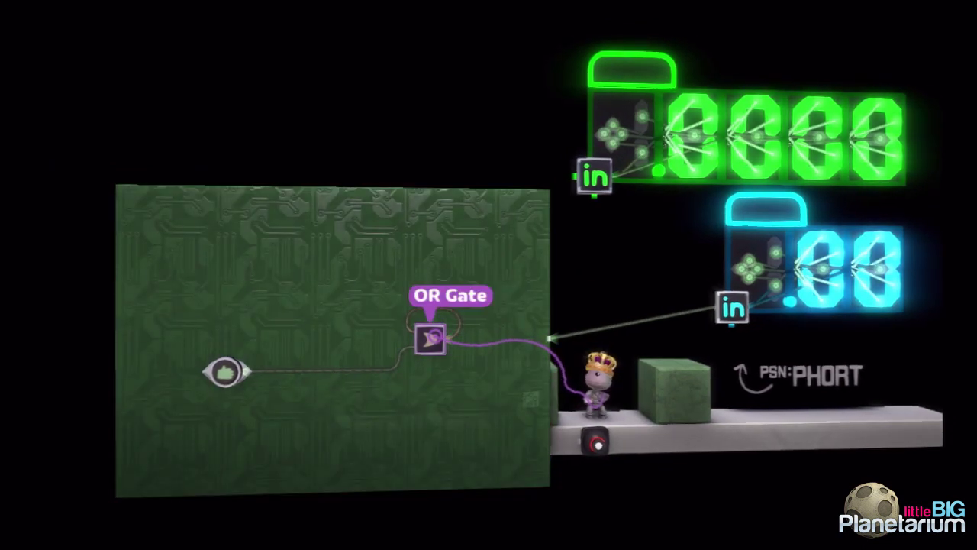
click(430, 338)
click(229, 372)
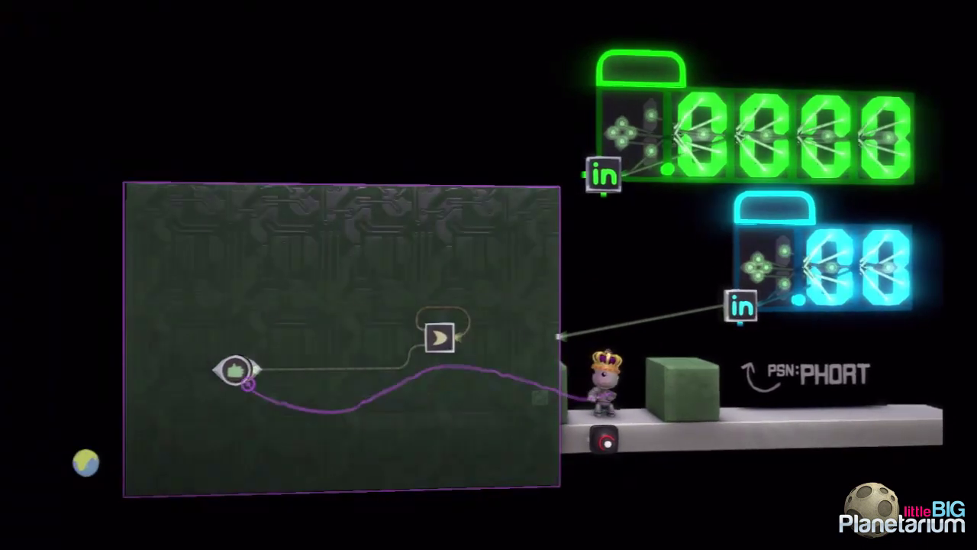
click(236, 371)
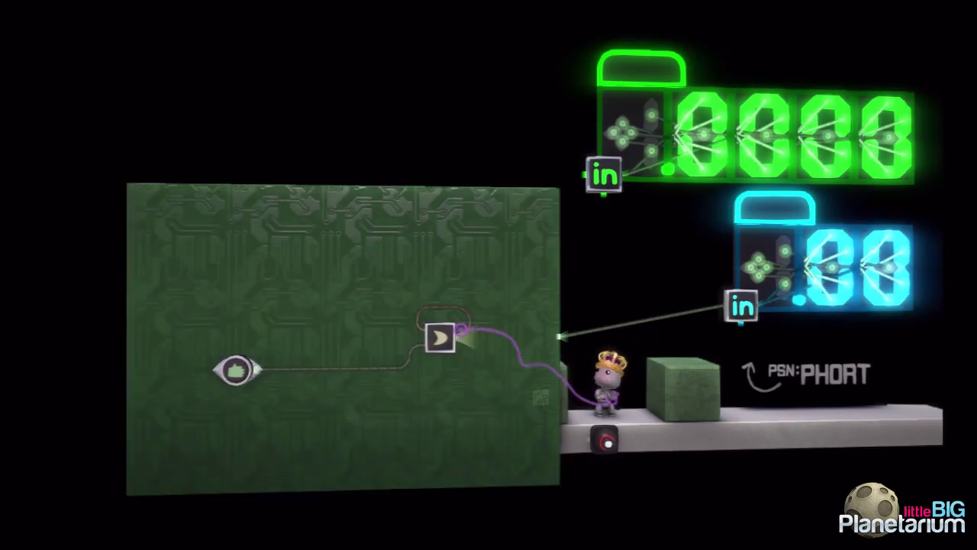
Step: Wire the OR gate's output to the circuit board's output port that feeds the blue display
click(468, 338)
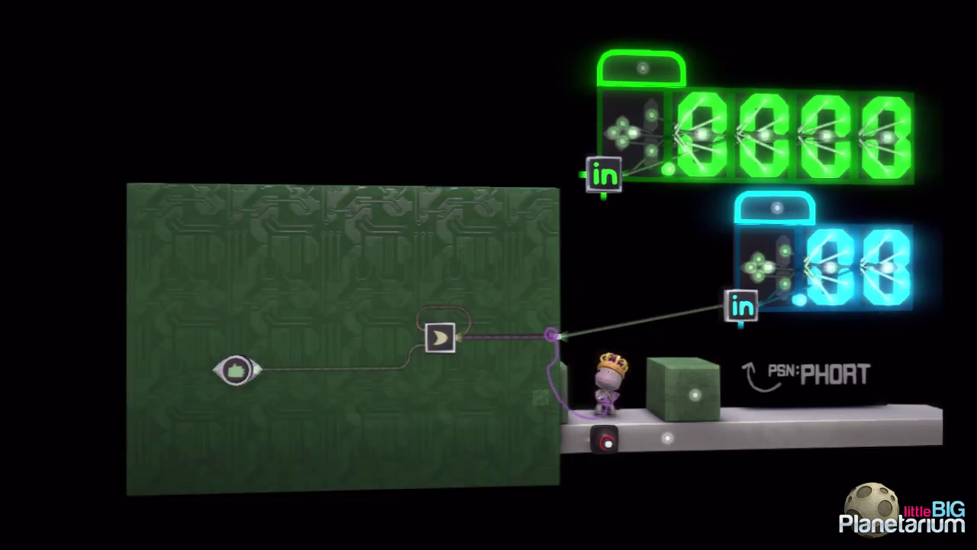
click(552, 335)
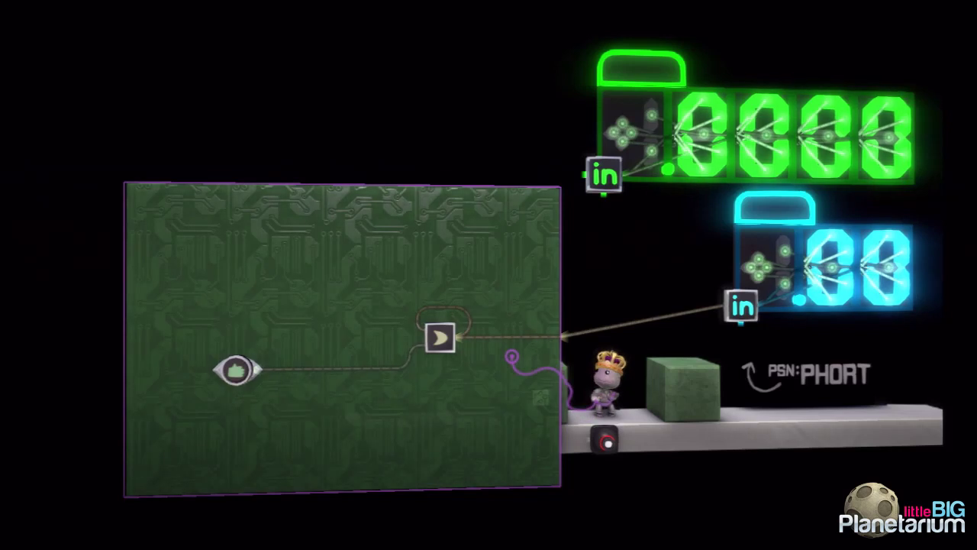
key(Escape)
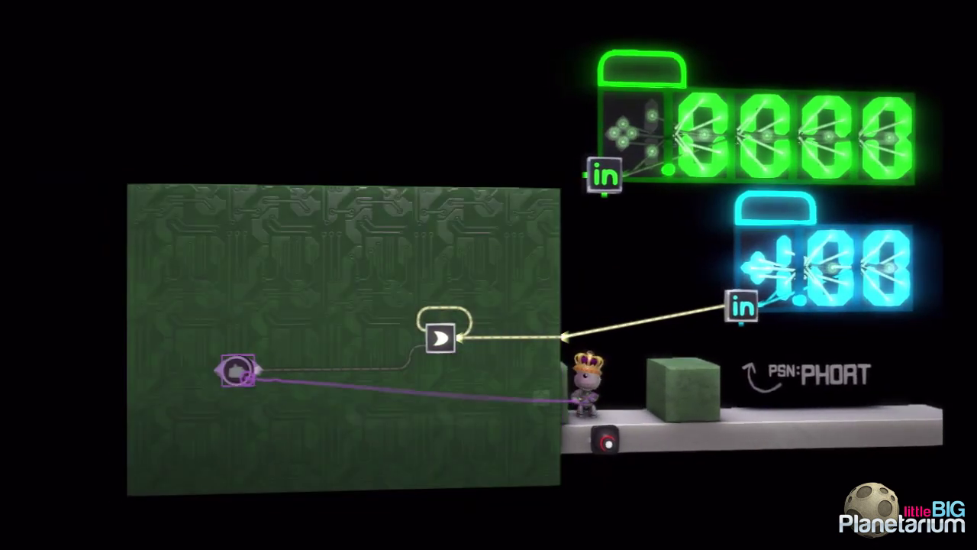
Step: Delete the hand-symbol sensor and the OR gate's feedback wire
click(229, 371)
key(Delete)
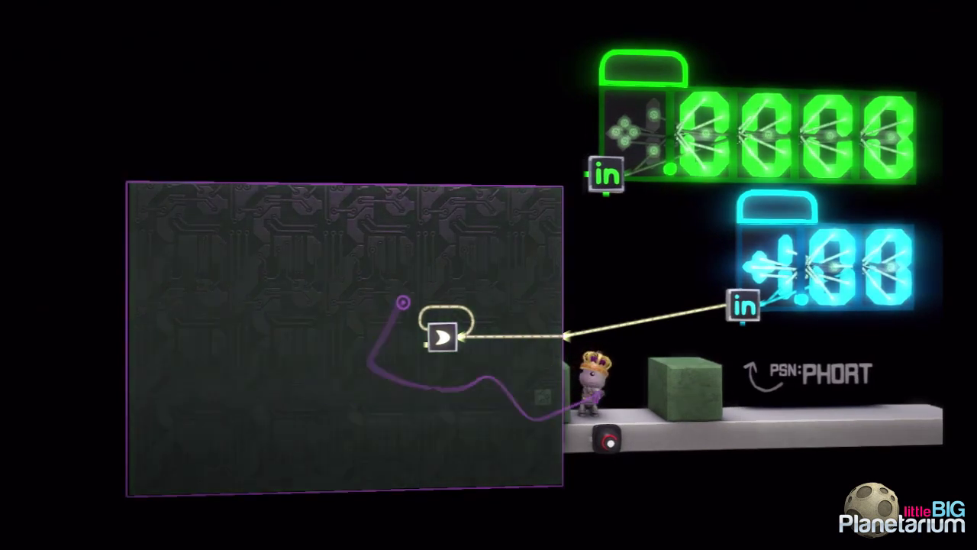
key(Delete)
Step: Place a Battery on the circuit board to the left of the OR gate
key(Tab)
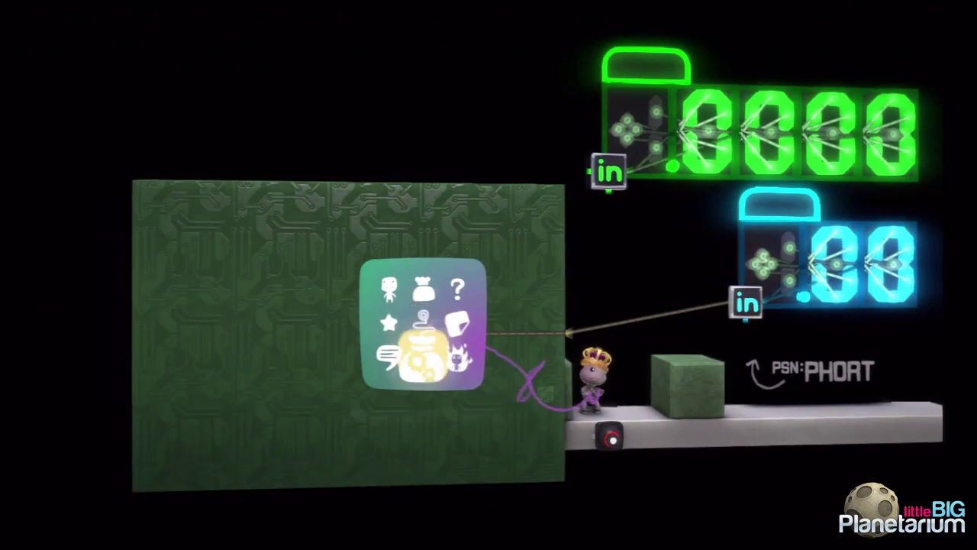
key(Return)
key(Right)
key(Down)
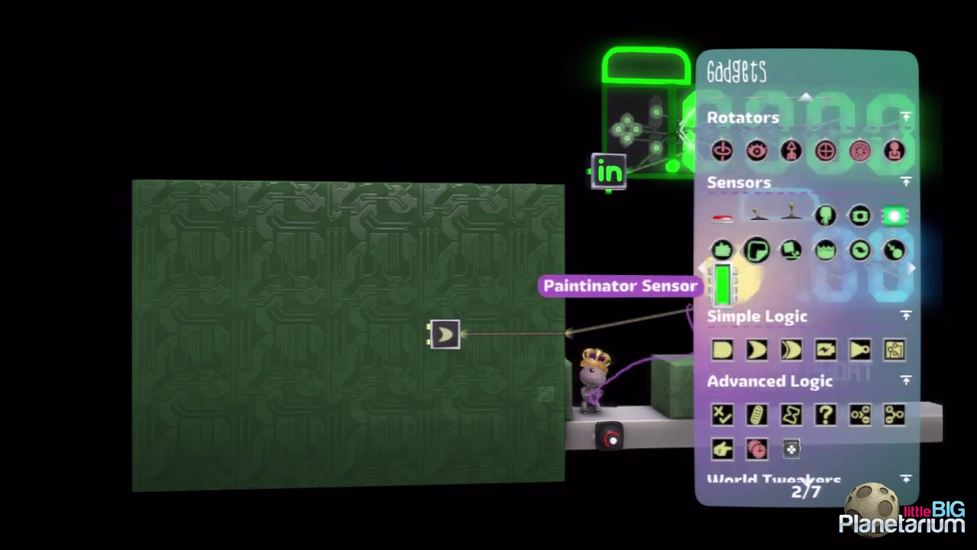
key(Down)
key(Right)
key(Right)
key(Return)
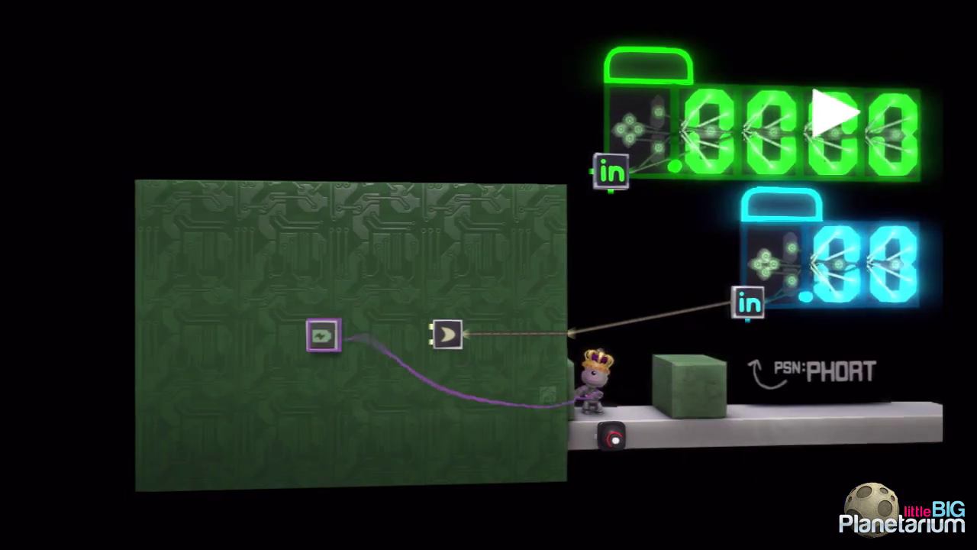
click(323, 336)
Step: Set the battery's output to 40% and wire it to the OR gate's lower input
key(Tab)
click(325, 335)
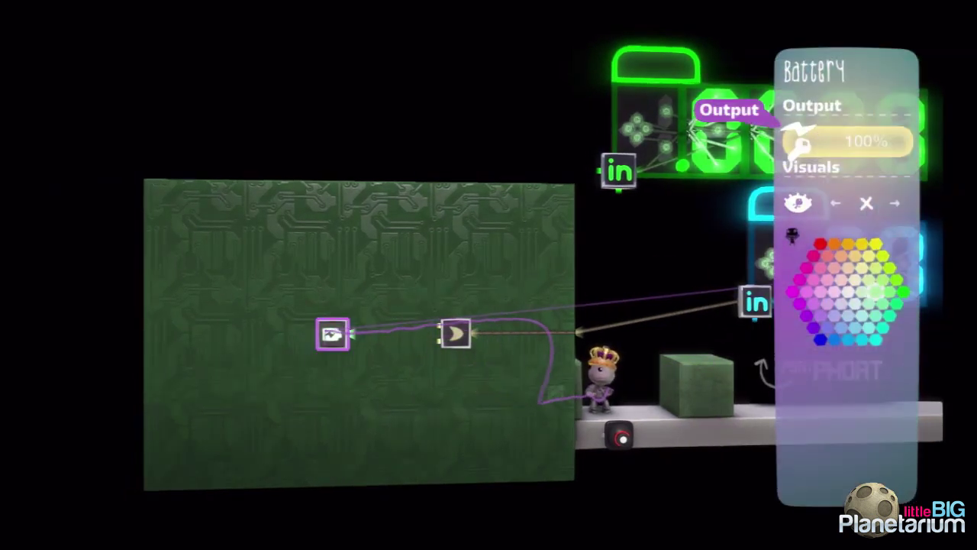
key(Escape)
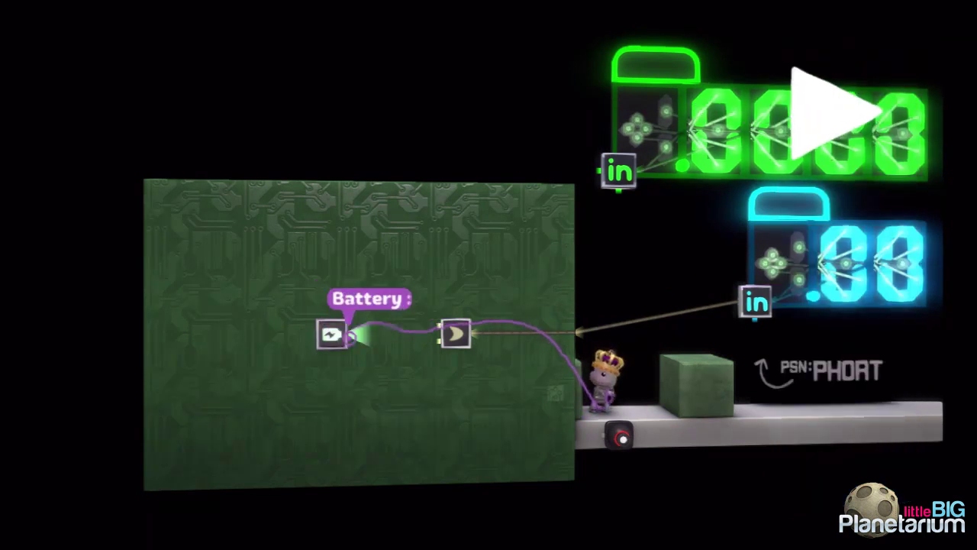
click(353, 333)
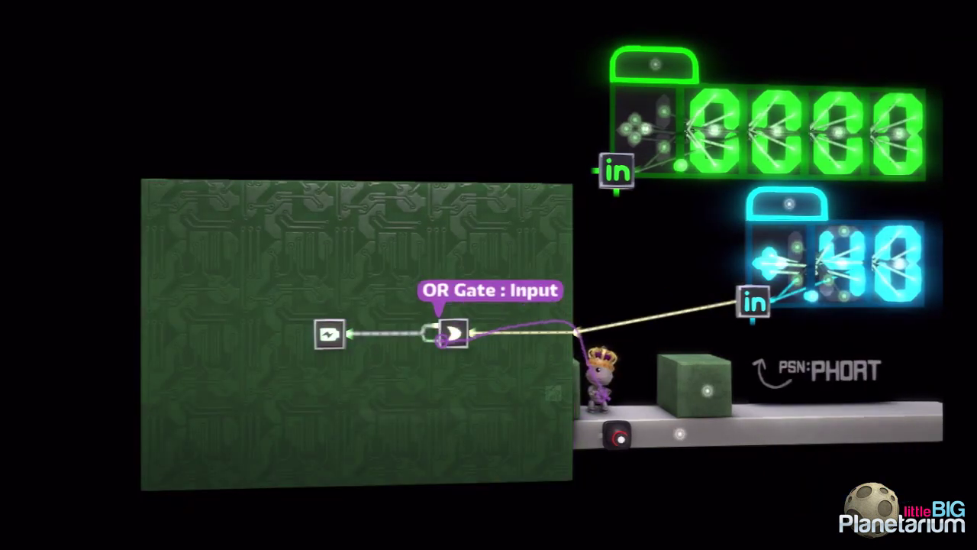
click(442, 341)
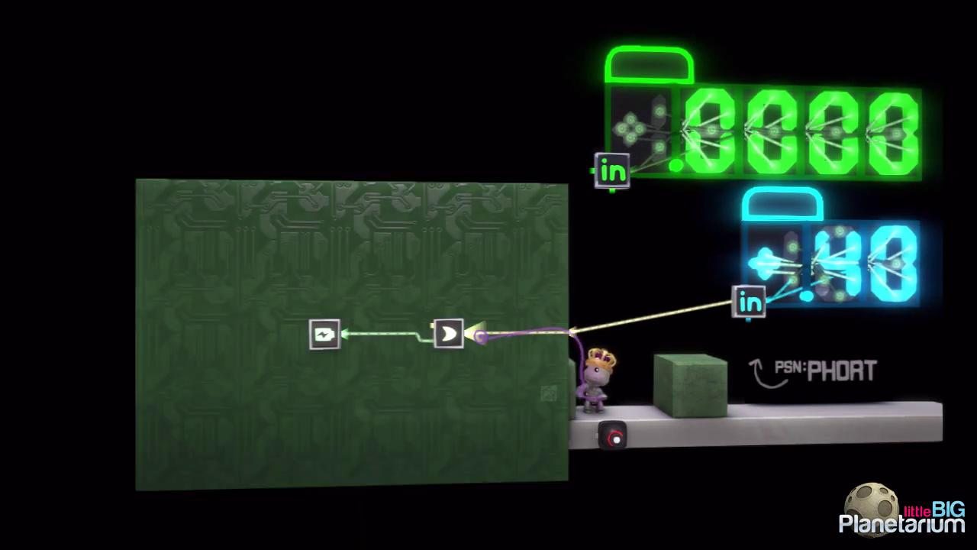
Step: Loop the OR gate's output back to its upper input and disconnect the battery from the lower input
click(447, 326)
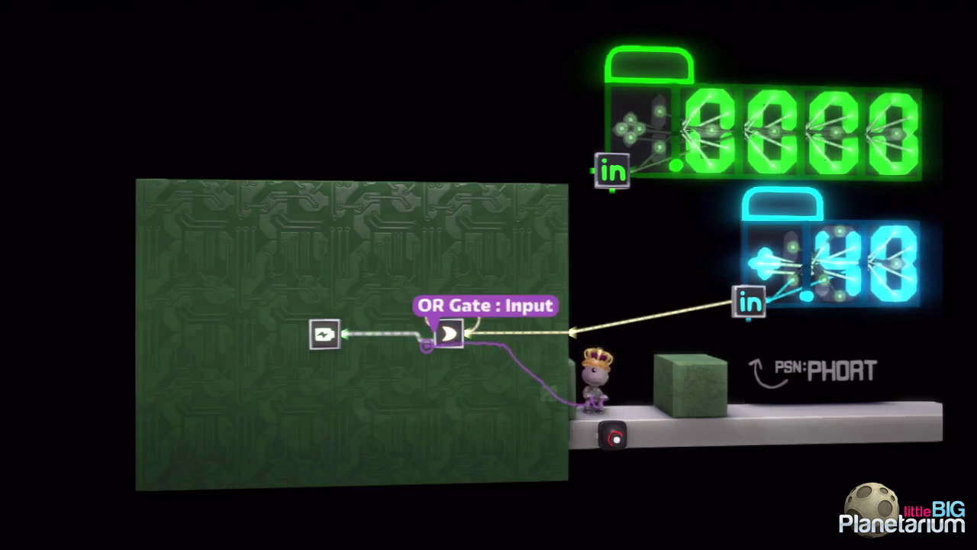
key(Delete)
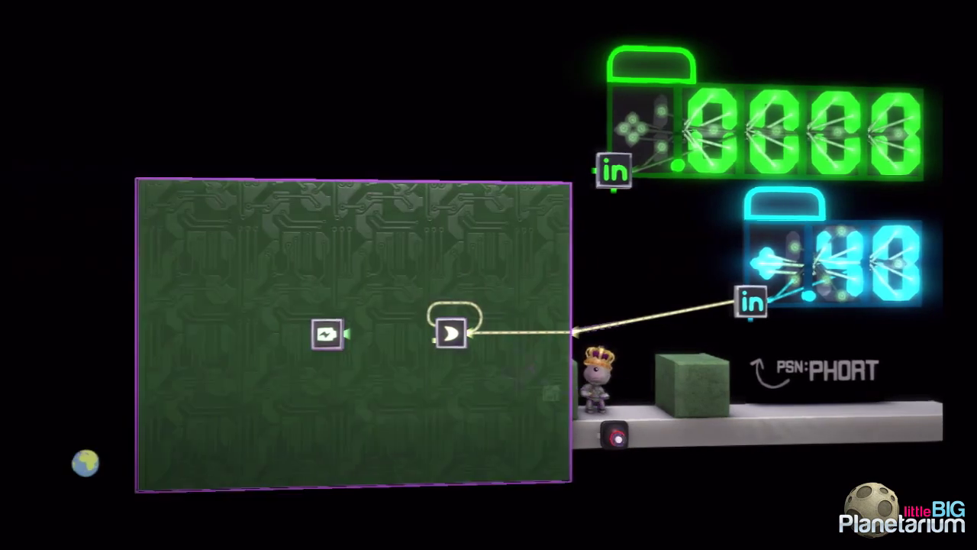
Step: Reconnect the battery to the OR gate's lower input and set its output to 60%
click(350, 334)
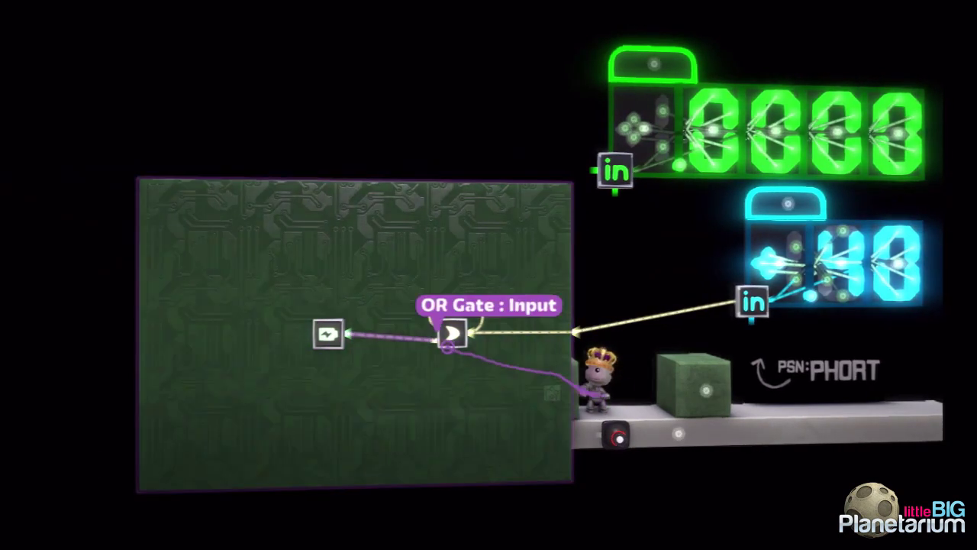
click(451, 335)
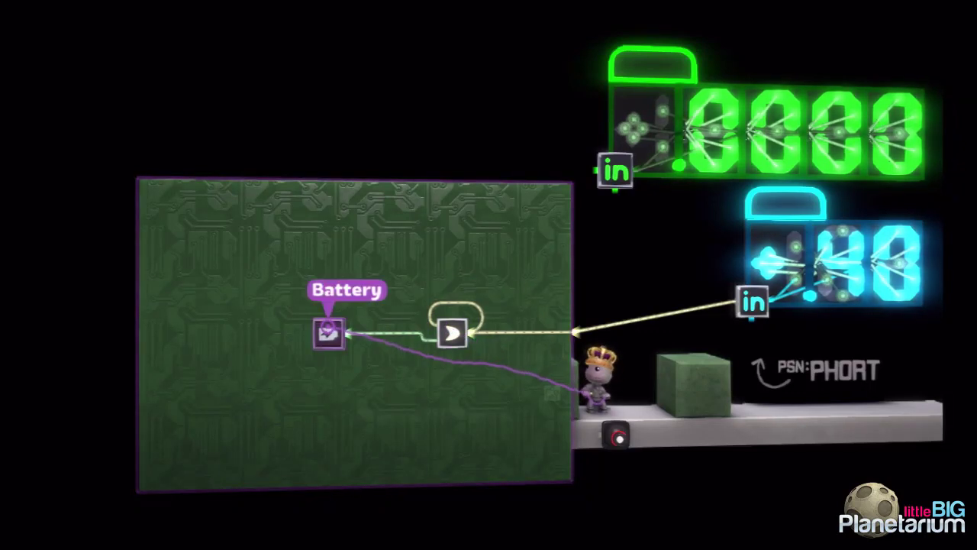
click(328, 332)
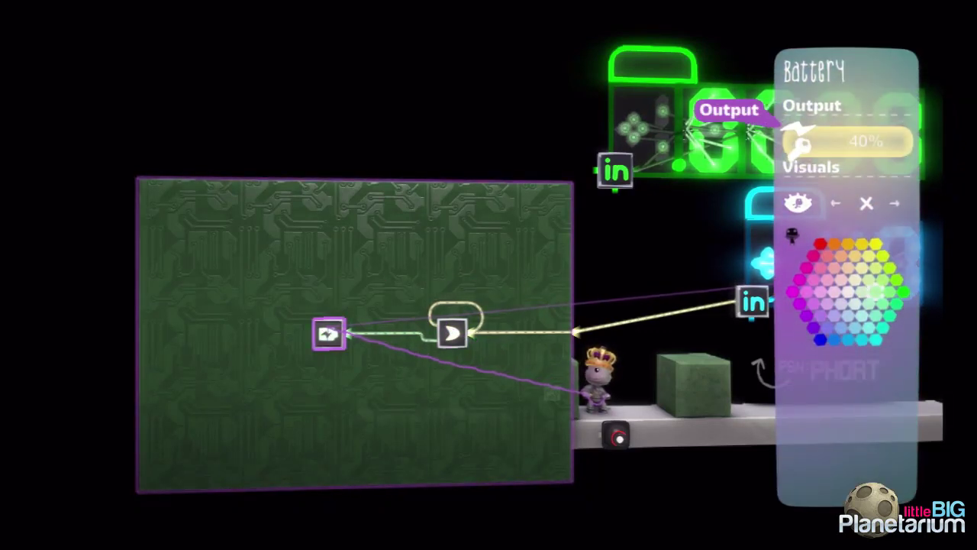
key(Escape)
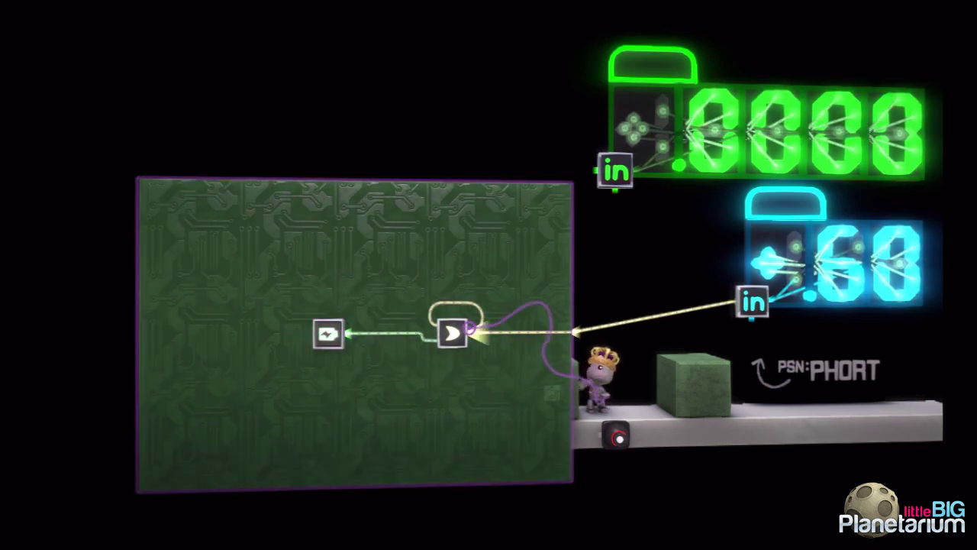
Step: Lower the battery's output to 50% while it stays wired to the looped OR gate
click(329, 346)
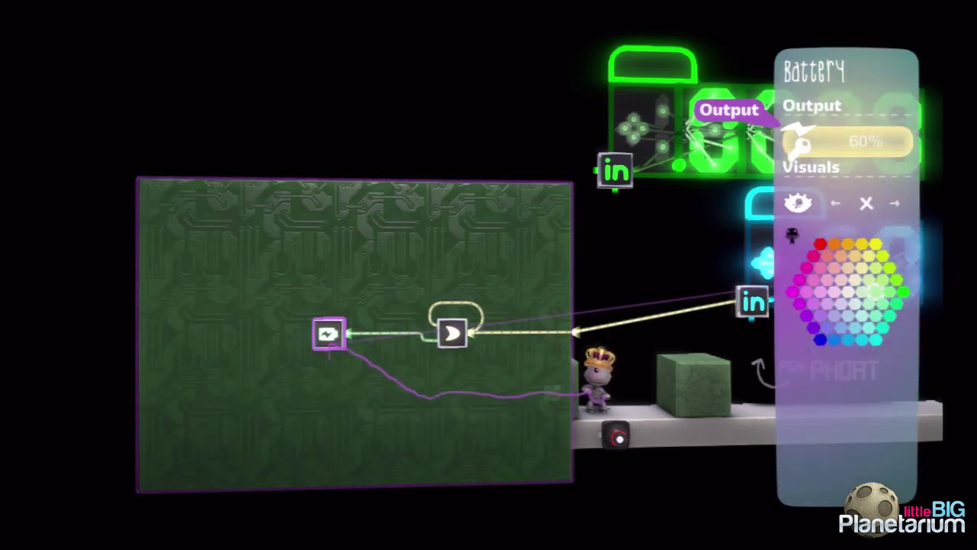
key(Escape)
drag(329, 335, 413, 344)
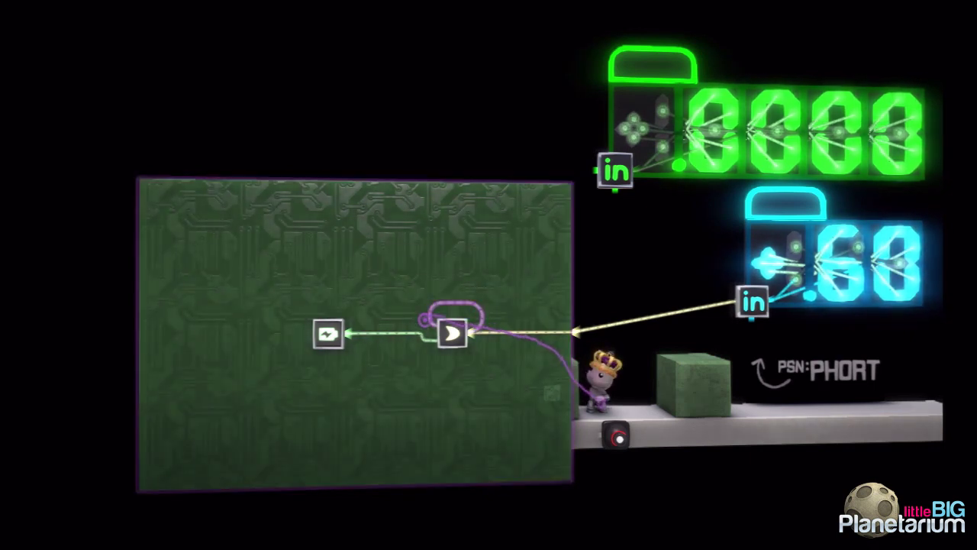
Step: Wire the battery to a new wire node on the board and replace the OR gate with that node
click(349, 334)
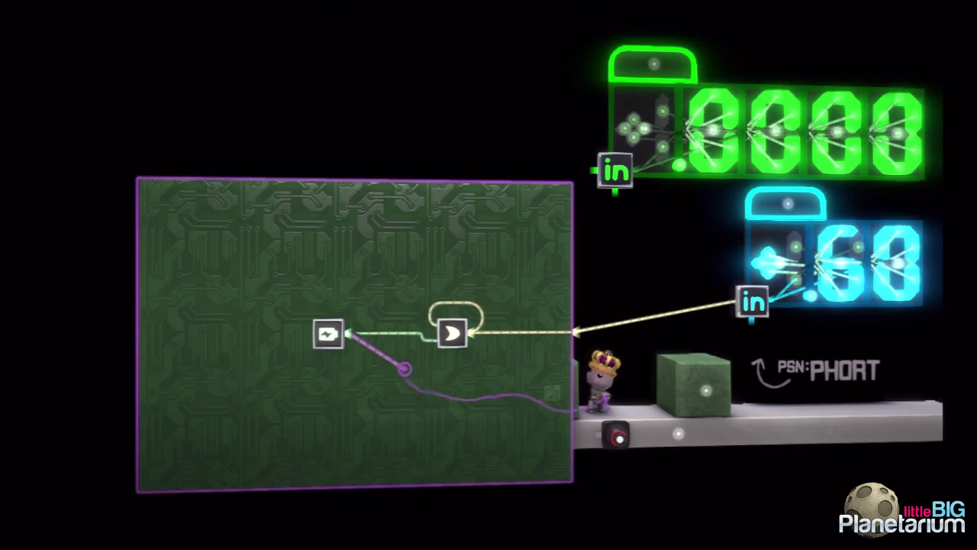
click(445, 370)
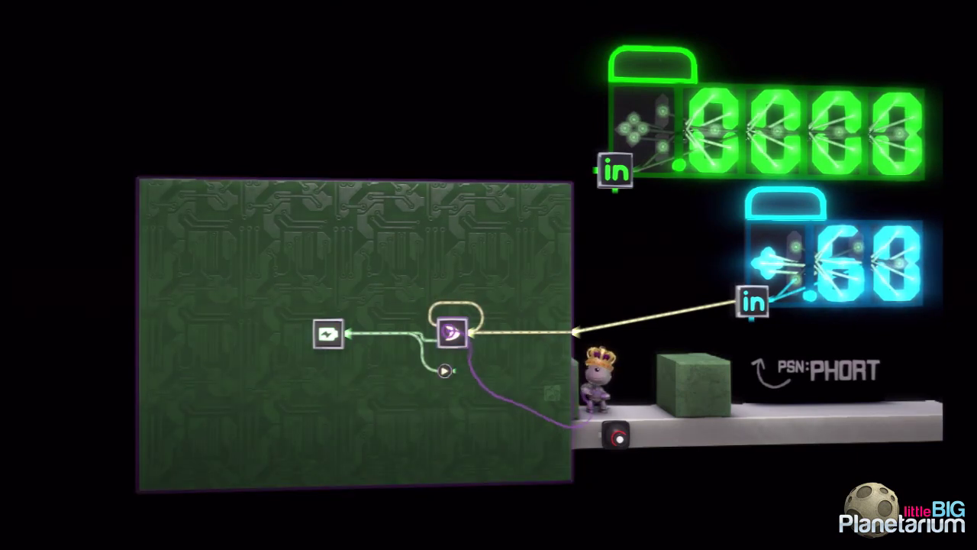
key(Delete)
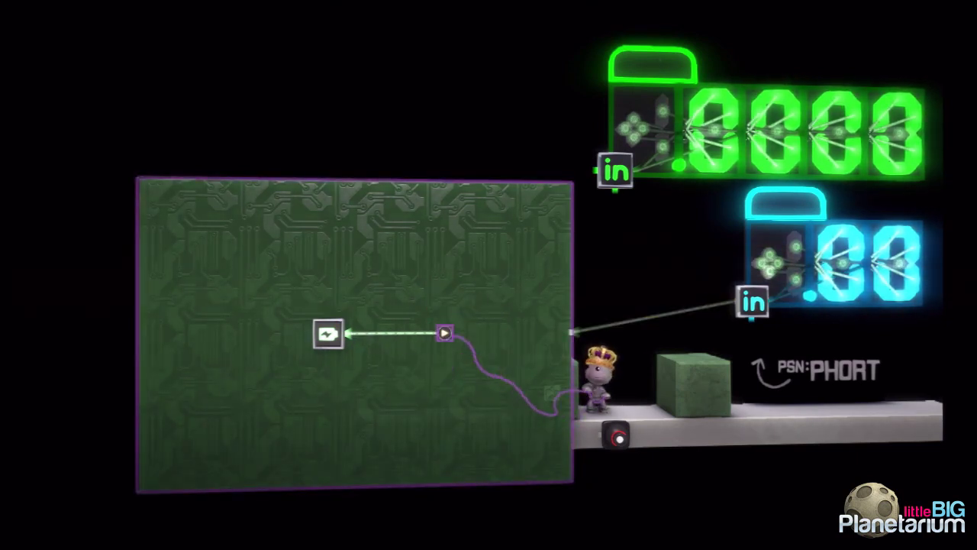
Step: Wire the node's output to the blue display and loop it back to the node's input in place of the battery's wire
drag(463, 334, 786, 269)
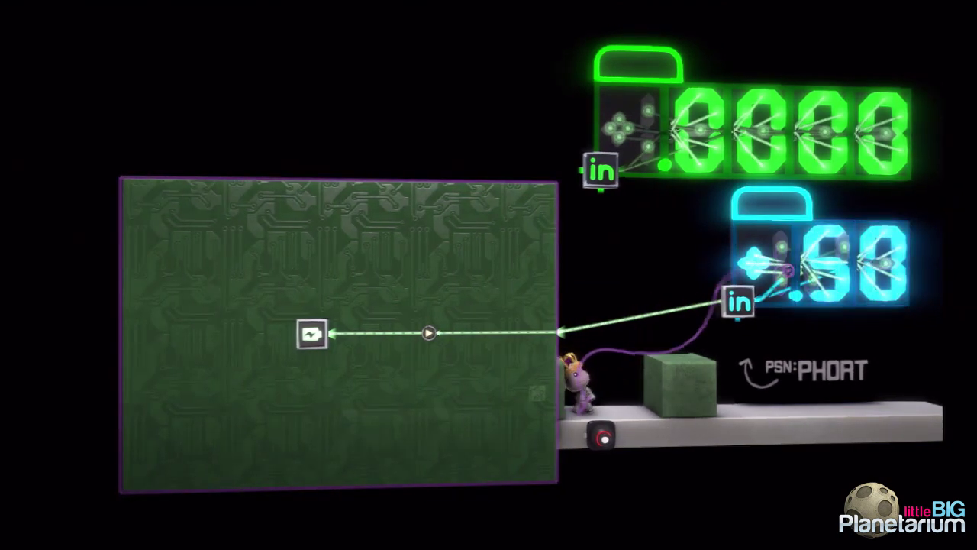
click(787, 269)
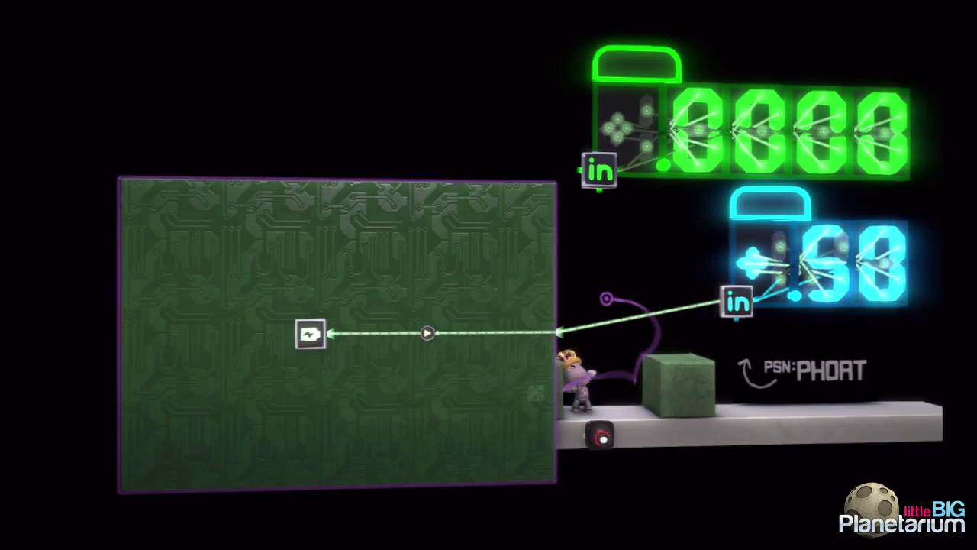
click(443, 332)
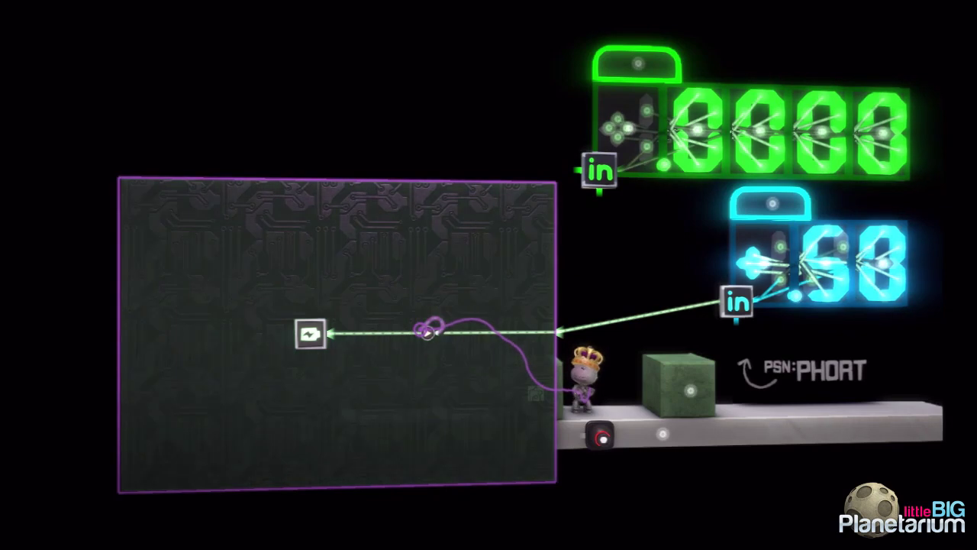
click(419, 332)
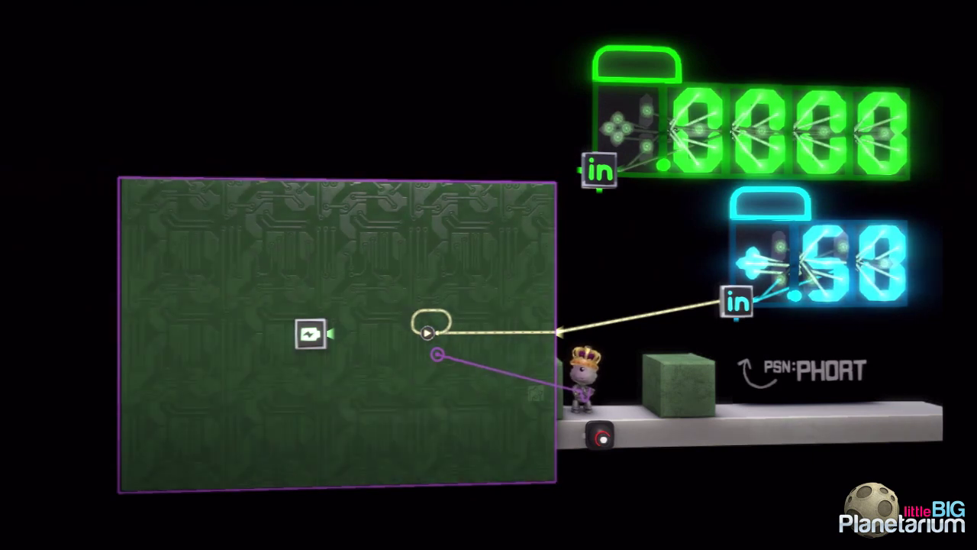
Step: Place a timer on the board above the battery
key(Tab)
key(Return)
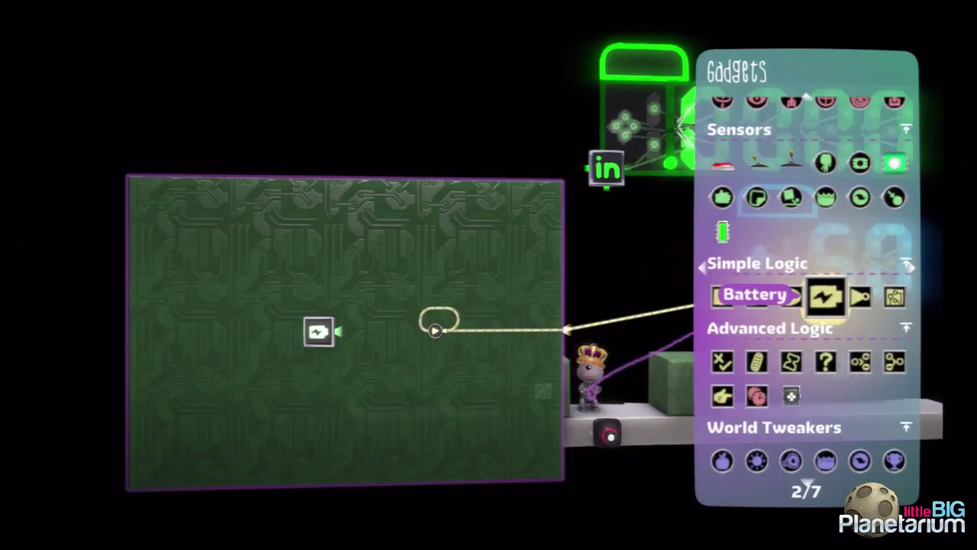
key(Down)
key(Left)
key(Return)
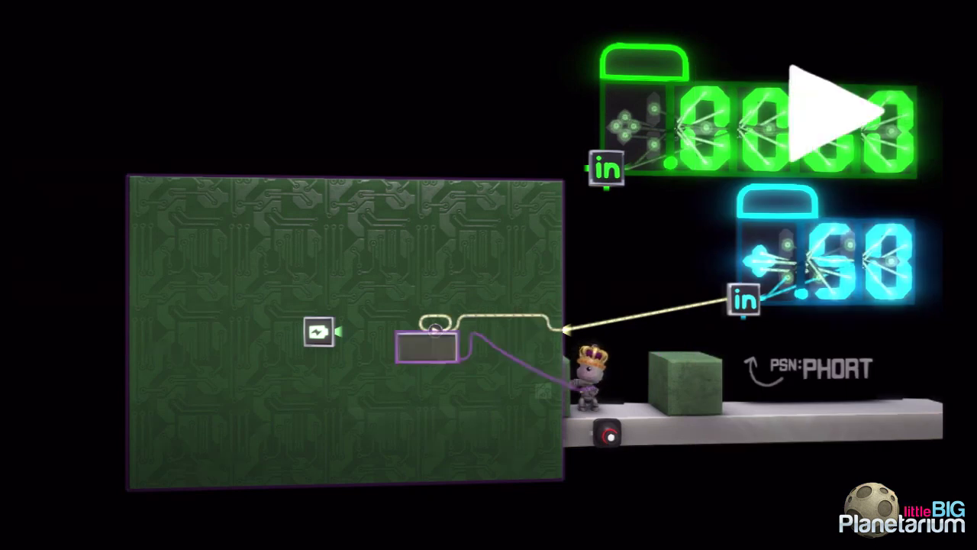
click(339, 286)
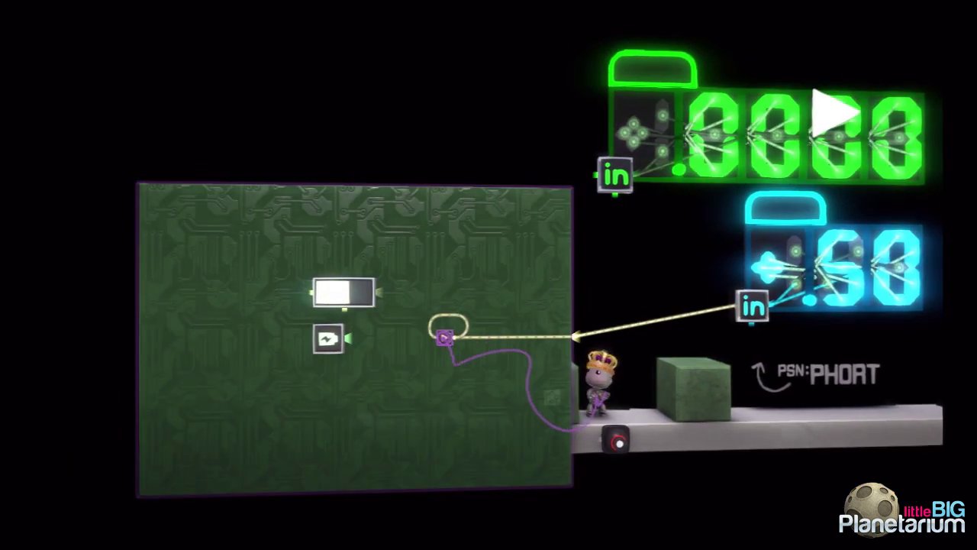
Step: Copy the looped node without its loop to the timer's input side and wire it to the timer's input
click(436, 337)
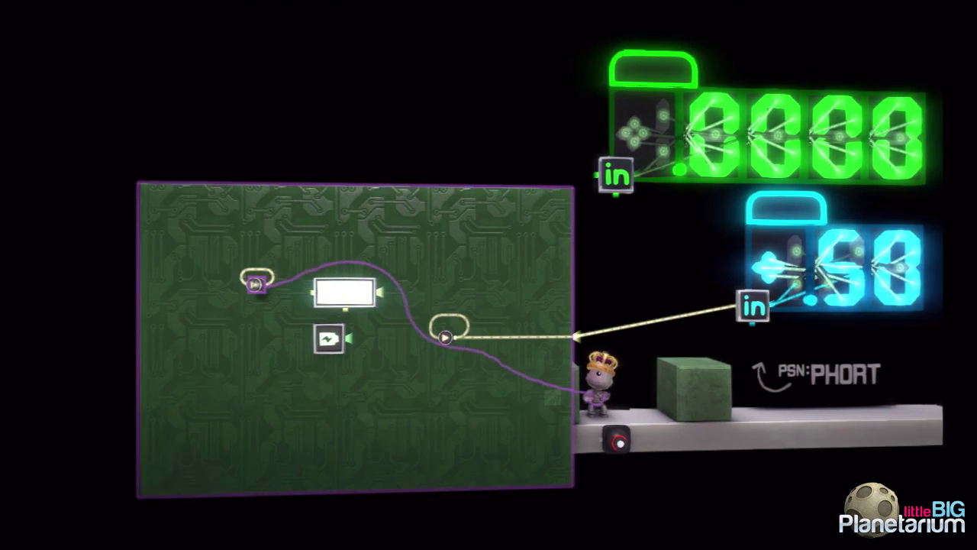
click(258, 284)
click(258, 284)
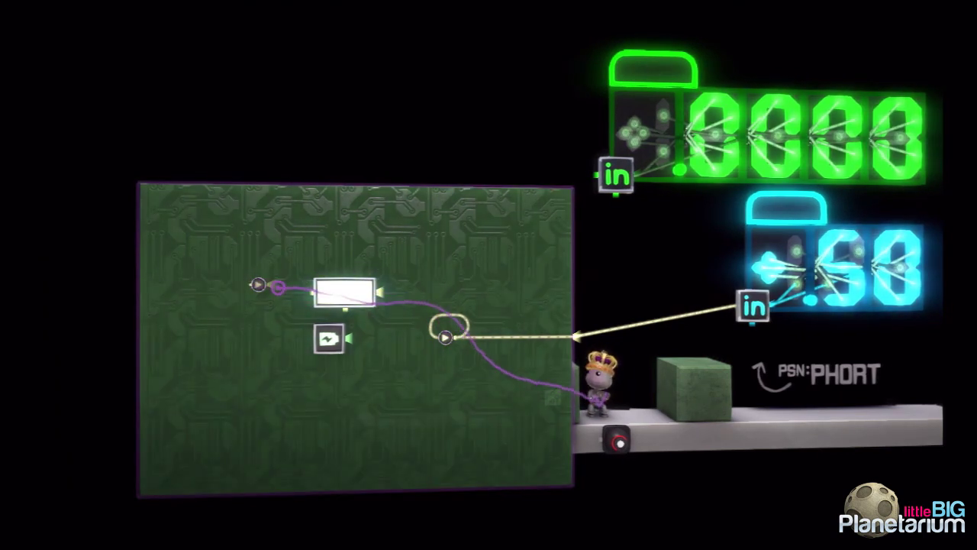
click(317, 291)
Step: Set the timer's target time to 100.0 s and its current time to 1.0 s
click(340, 289)
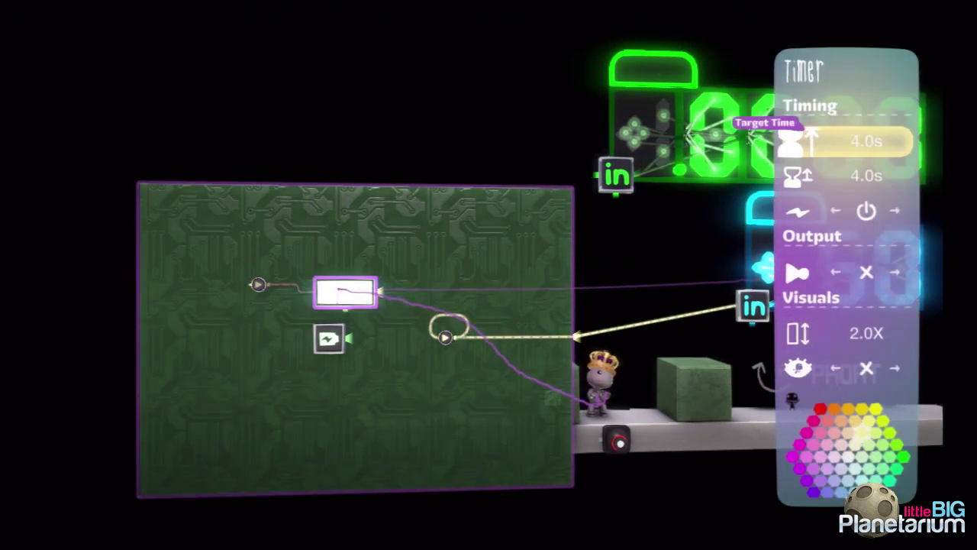
key(Right)
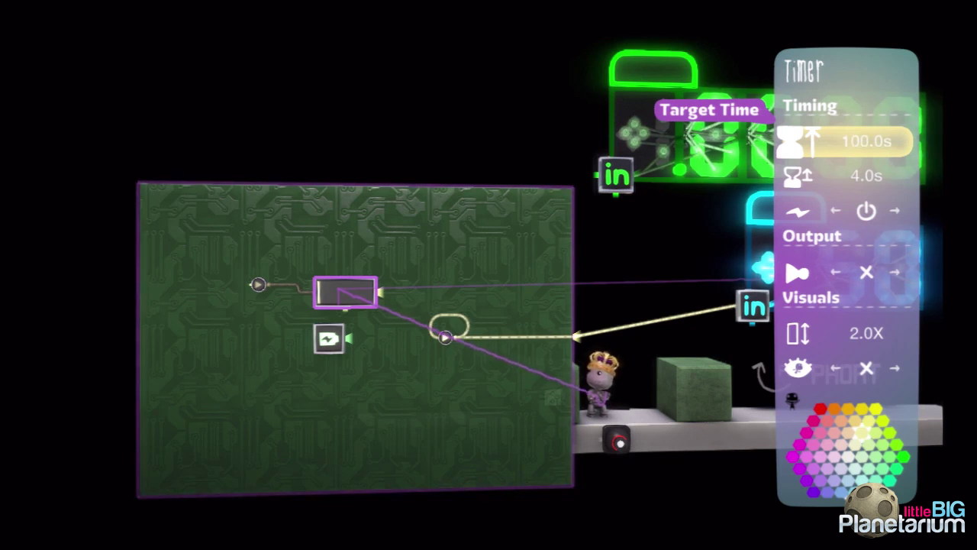
key(Down)
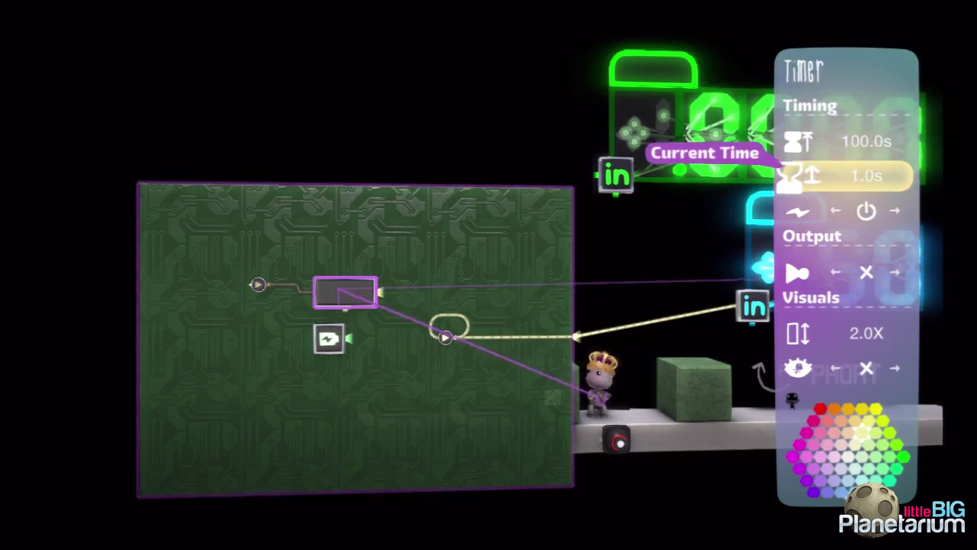
key(Escape)
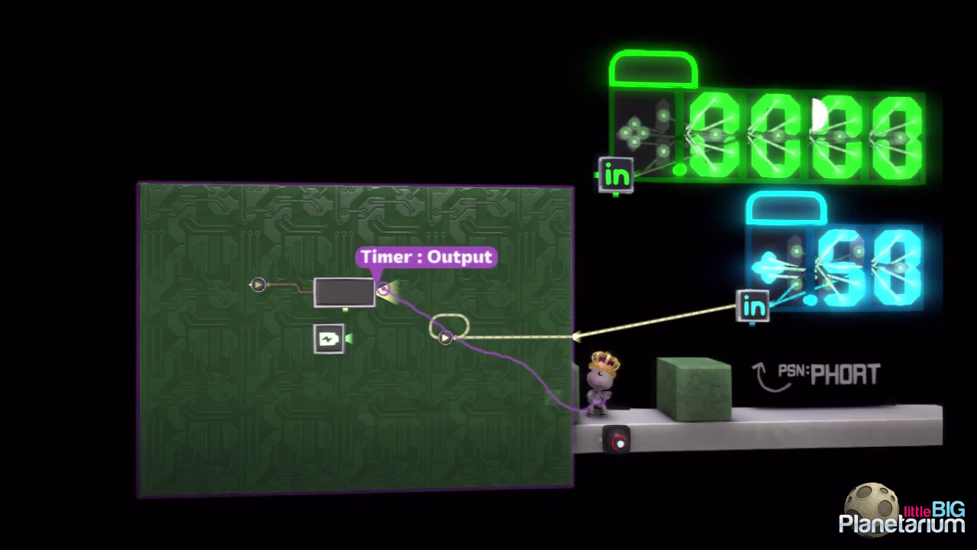
Step: Wire the timer's output to the node's input in place of its loop, and connect the board's output to the green display
click(384, 289)
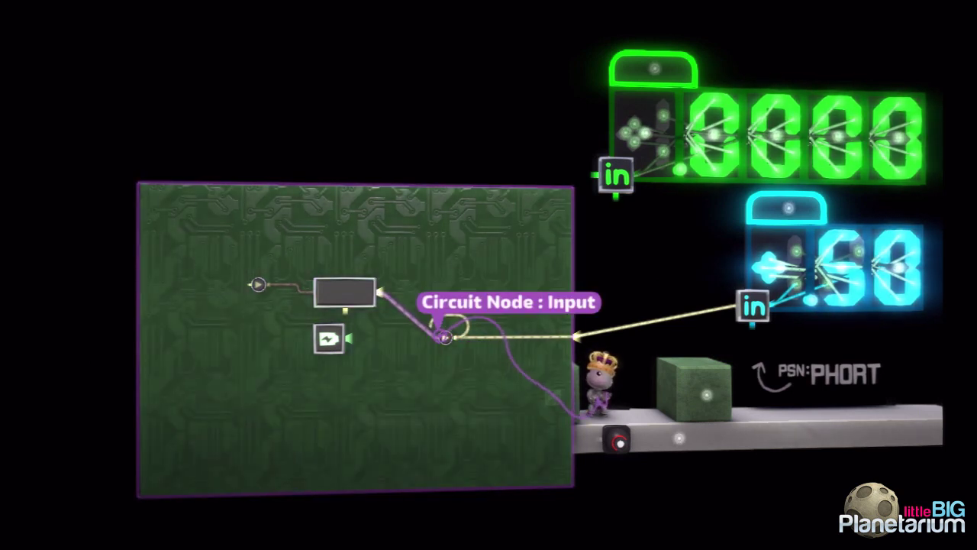
drag(446, 336, 442, 338)
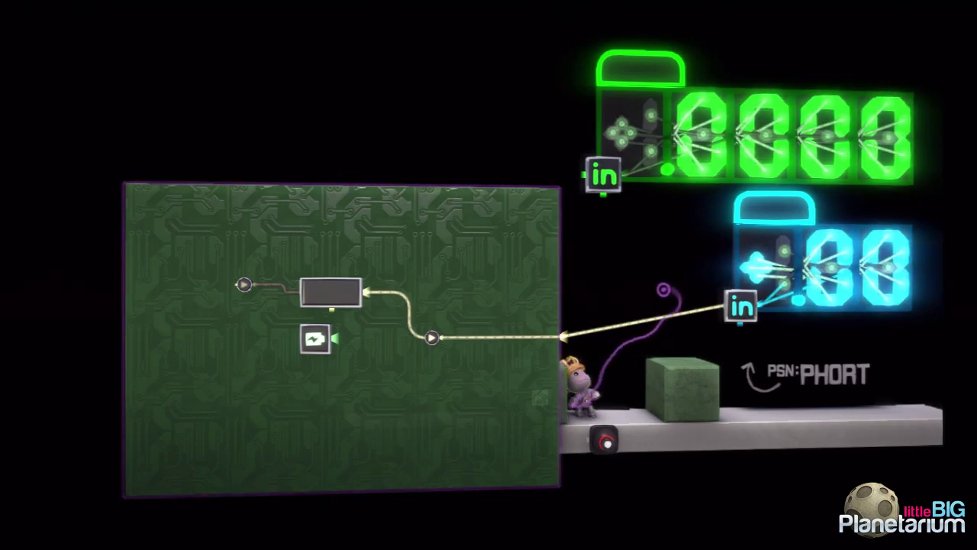
click(569, 340)
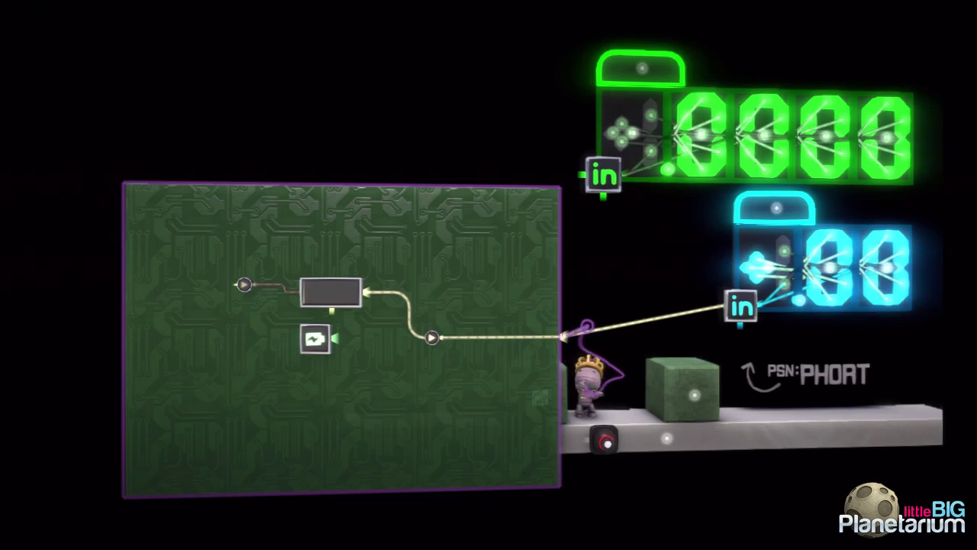
drag(672, 260, 603, 177)
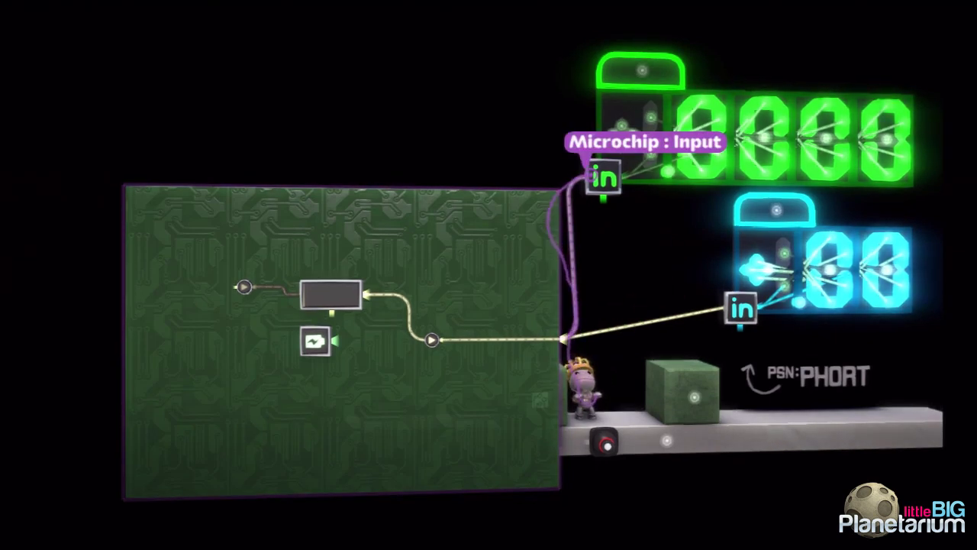
click(603, 177)
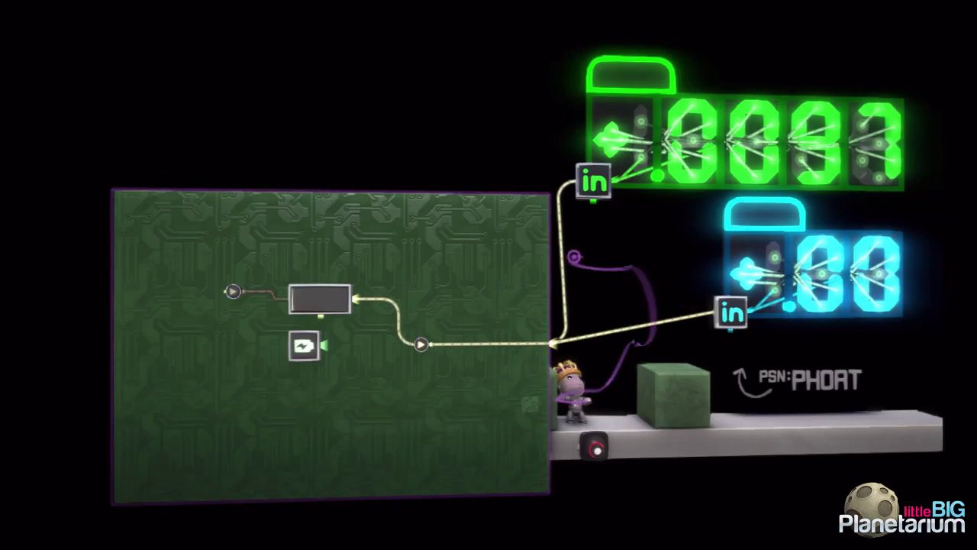
Step: Lower the timer's current time to 0.5 s
click(320, 299)
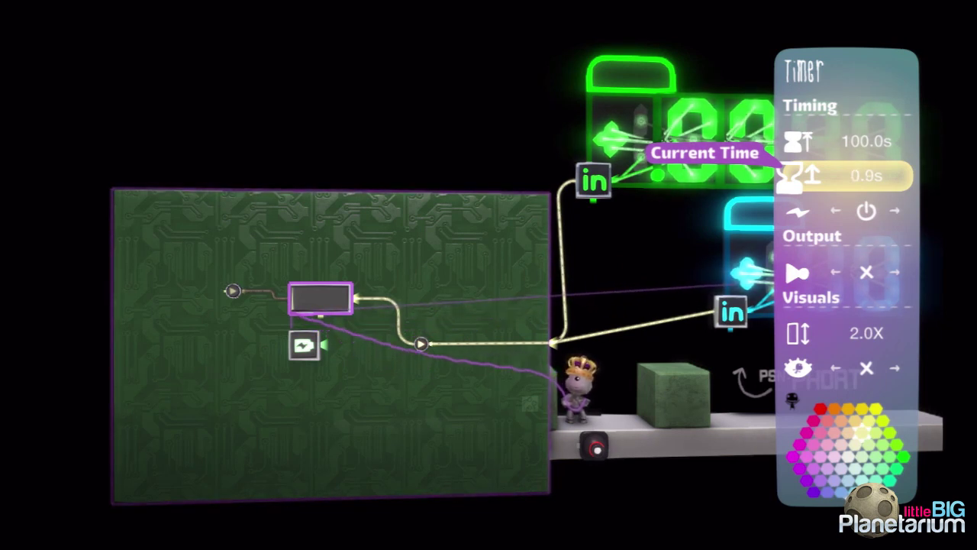
key(Escape)
key(Up)
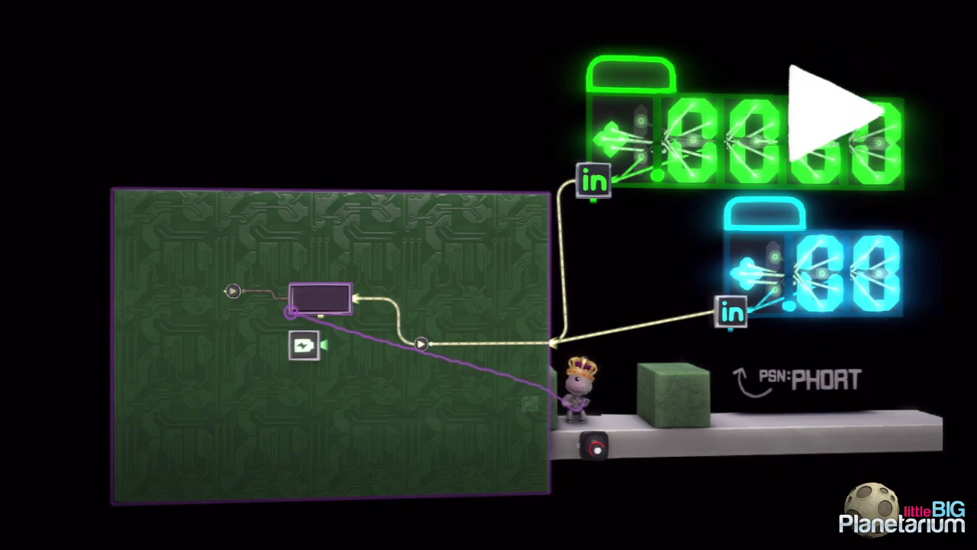
click(291, 313)
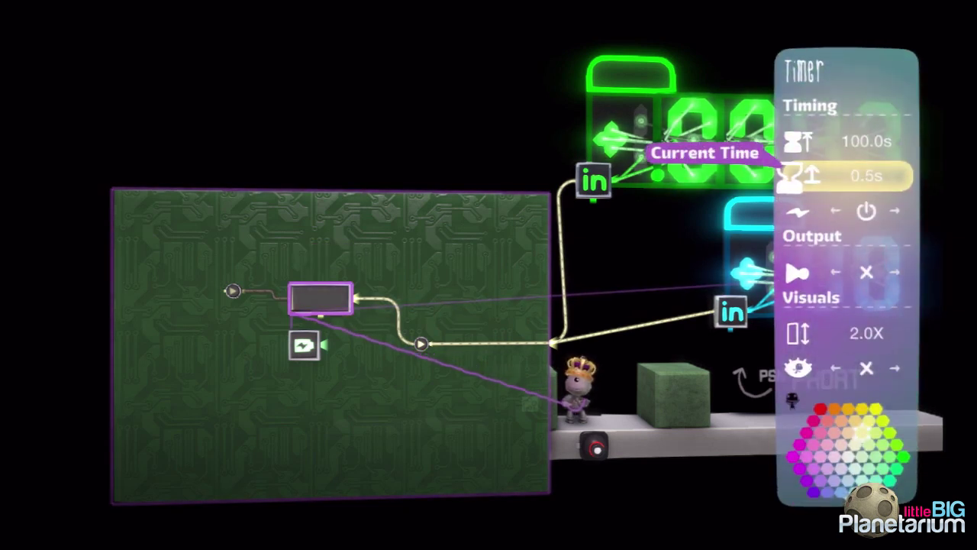
key(Escape)
key(Up)
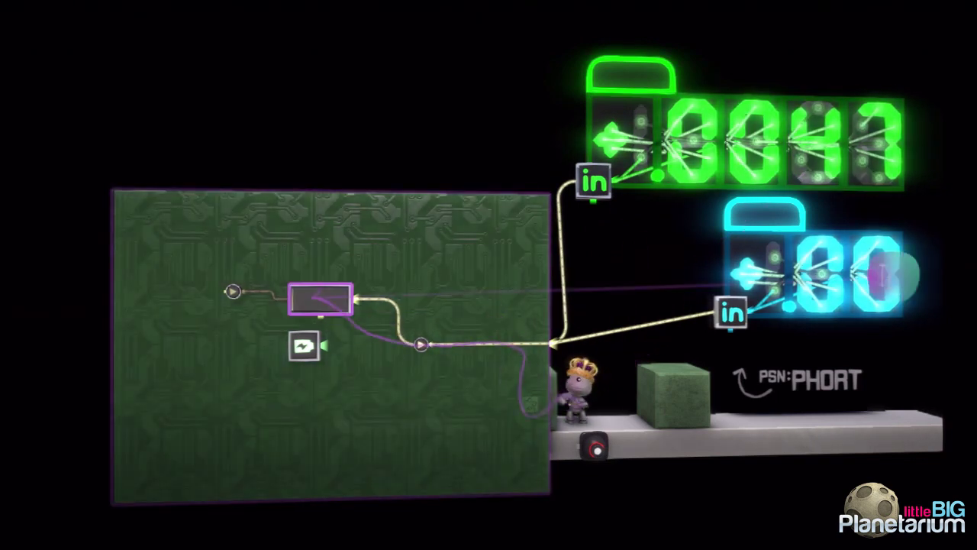
key(Return)
key(Up)
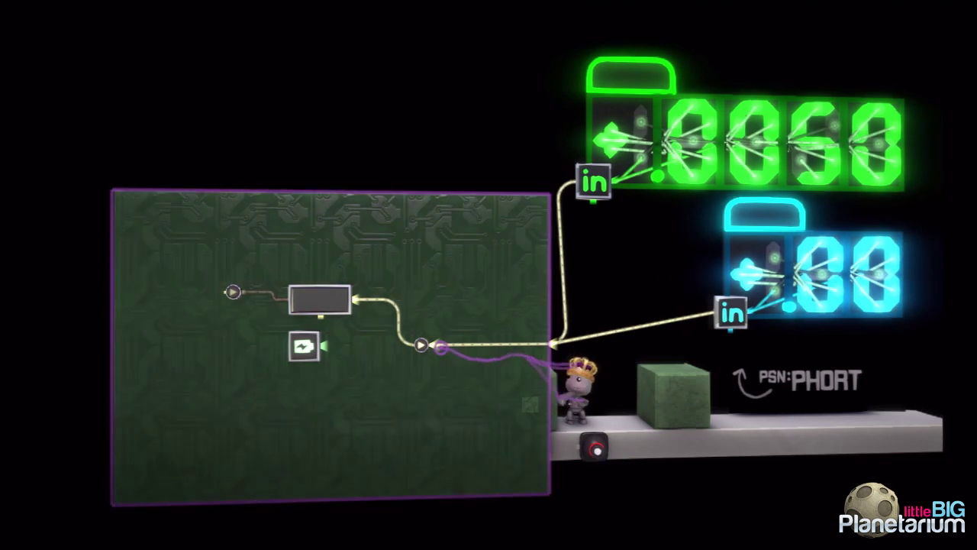
Step: Loop the node back to its own input in place of the timer's wire and place a captured copy of it above
click(433, 345)
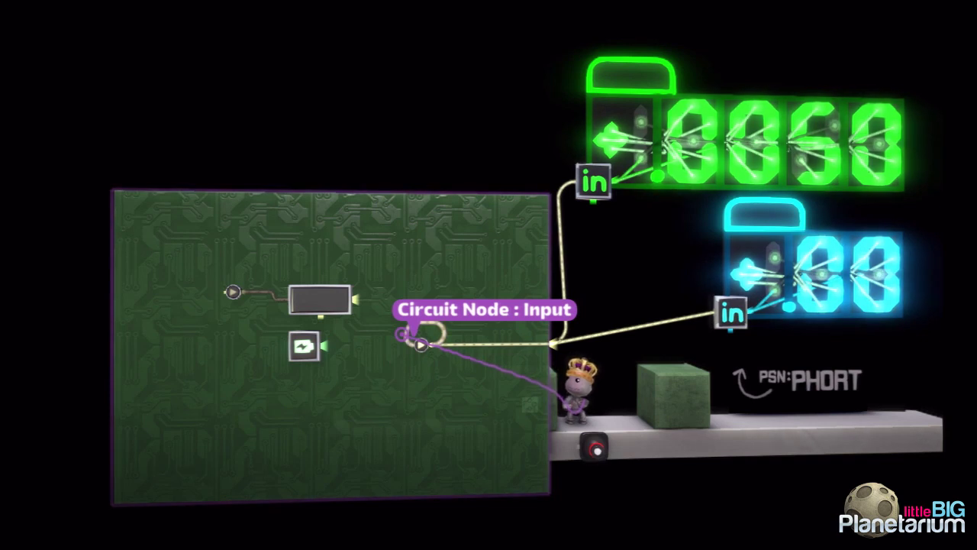
key(Tab)
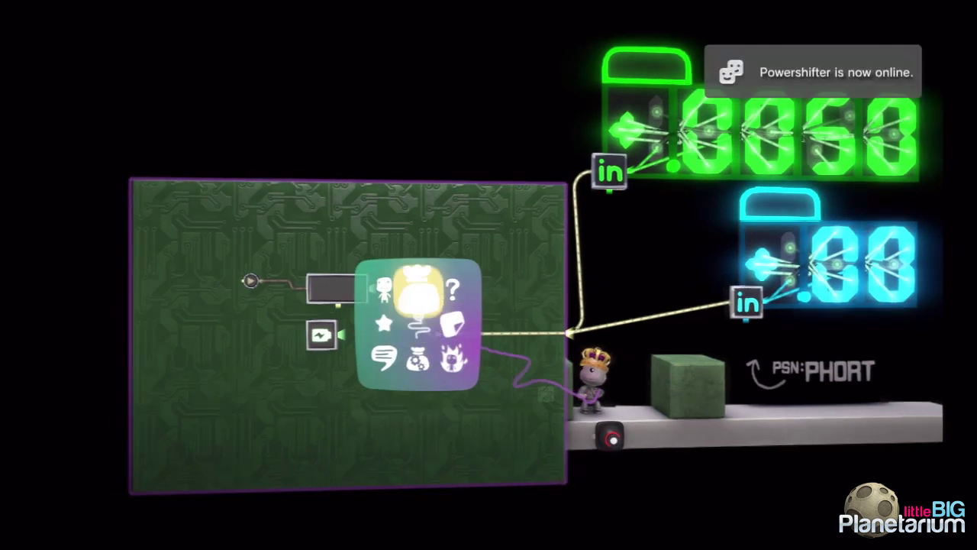
key(Return)
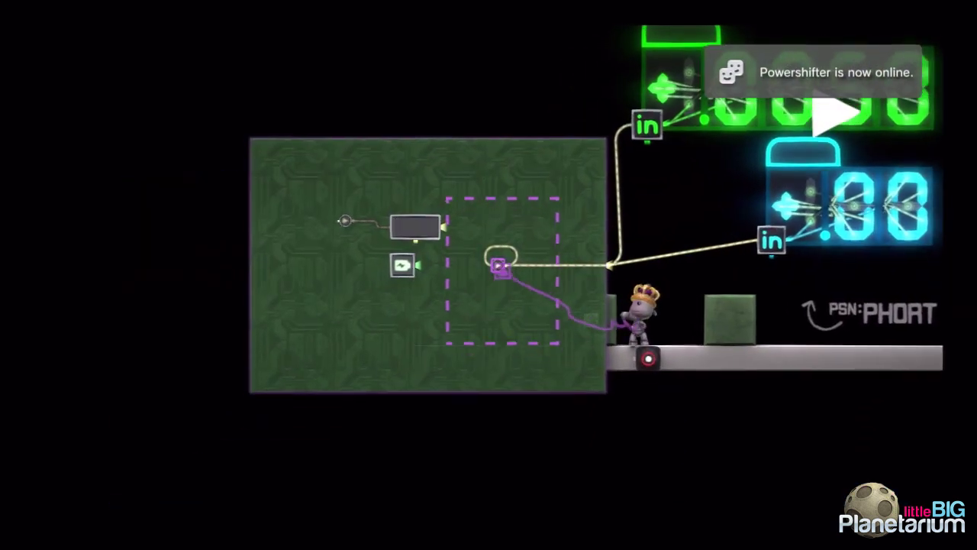
key(Tab)
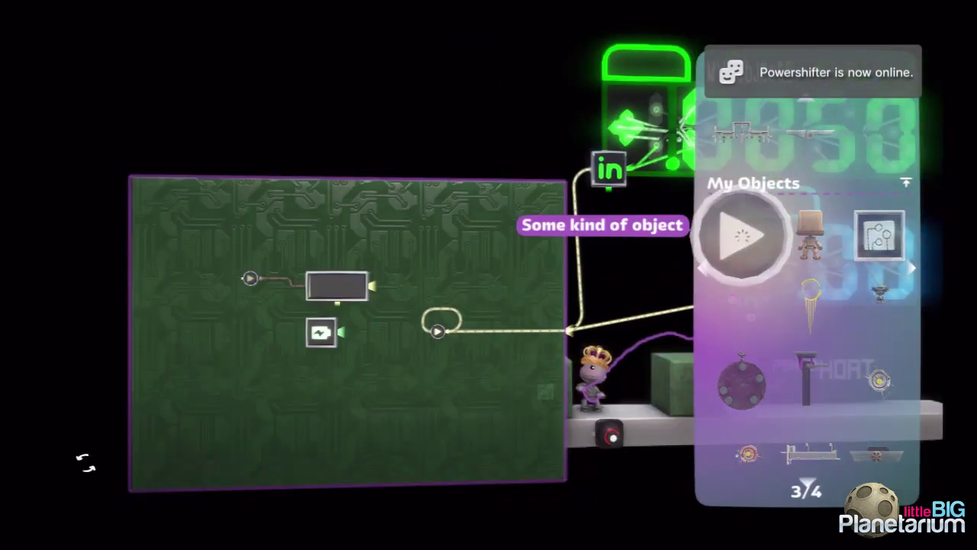
key(Escape)
click(438, 301)
key(Escape)
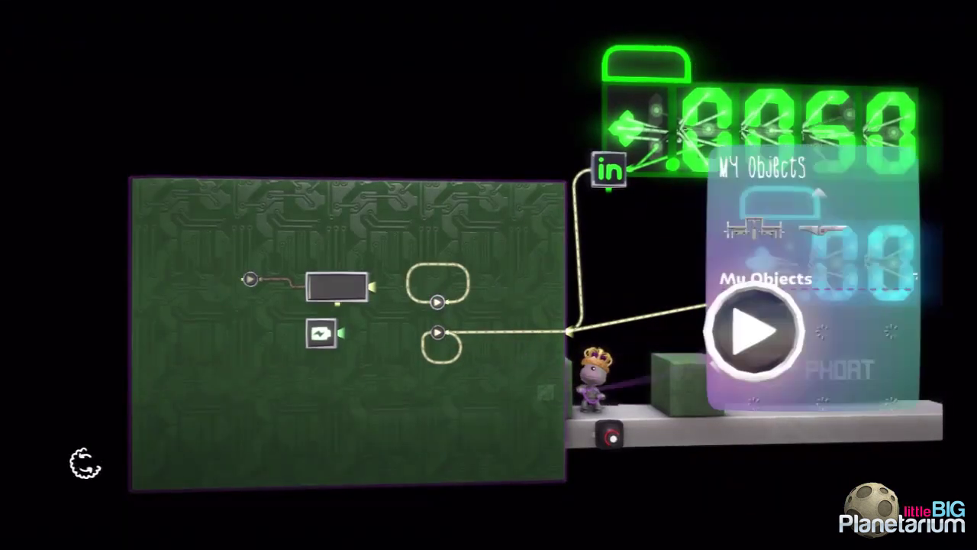
Step: Wire the copied node's output to the board's output in place of the original node
key(Escape)
key(Escape)
click(447, 308)
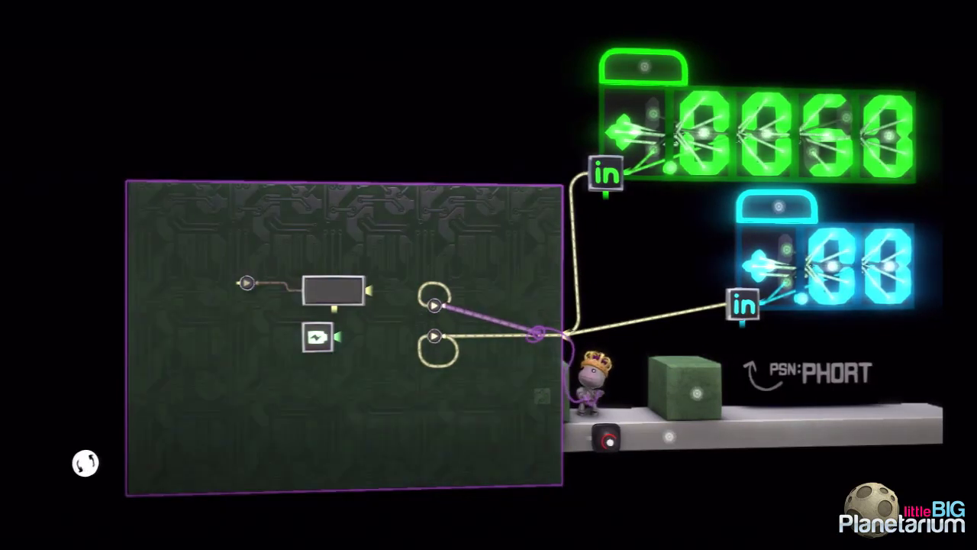
click(564, 335)
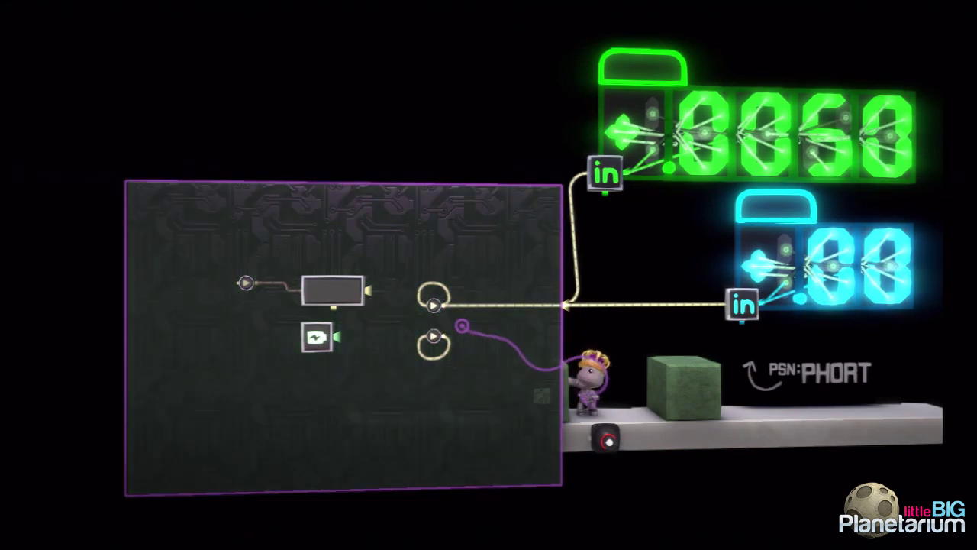
Step: Delete the nodes, timer and battery from the board
key(Delete)
drag(477, 368, 234, 267)
key(Delete)
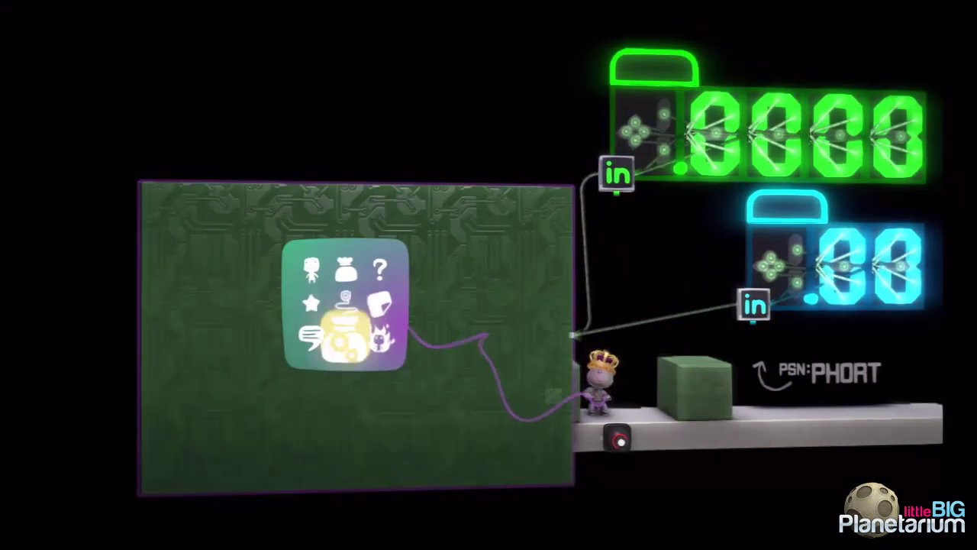
Step: Place a selector from the Advanced Logic gadgets on the empty board
click(339, 340)
key(Down)
key(Down)
key(Down)
key(Down)
key(Down)
key(Down)
key(Down)
key(Down)
key(Down)
key(Down)
key(Down)
key(Down)
key(Down)
key(Down)
key(Down)
key(Down)
key(Down)
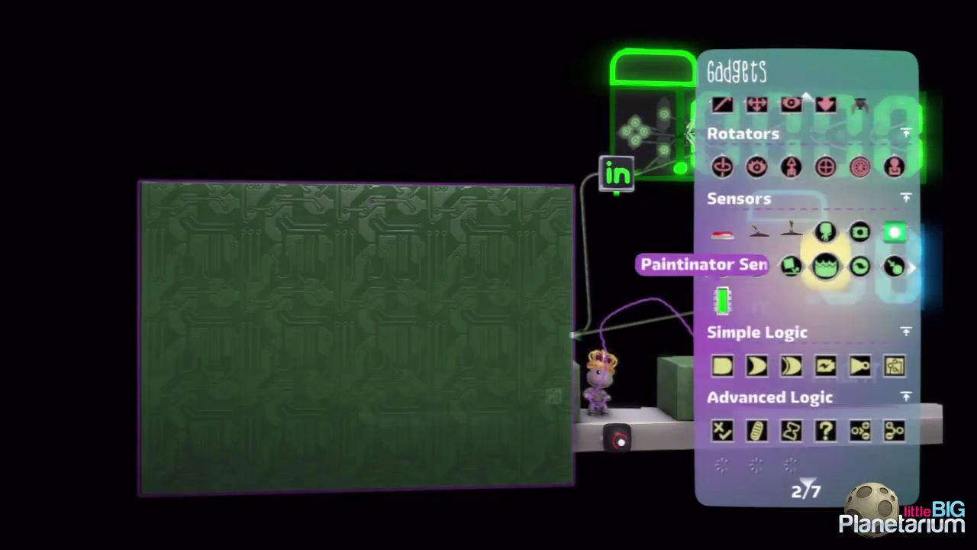
key(Left)
key(Left)
key(Return)
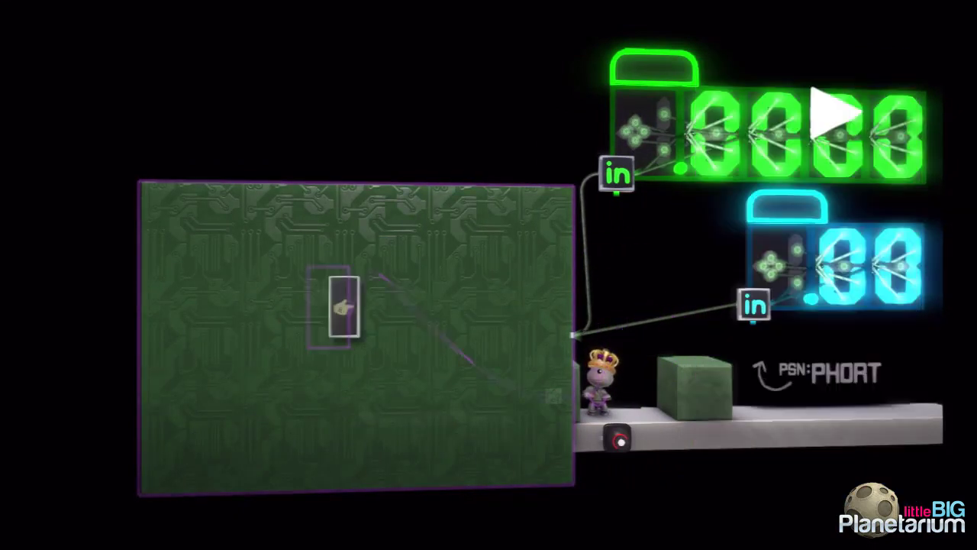
click(359, 321)
Step: Set the selector's number of ports to 2 and wire one of its outputs back to input #1
right_click(359, 322)
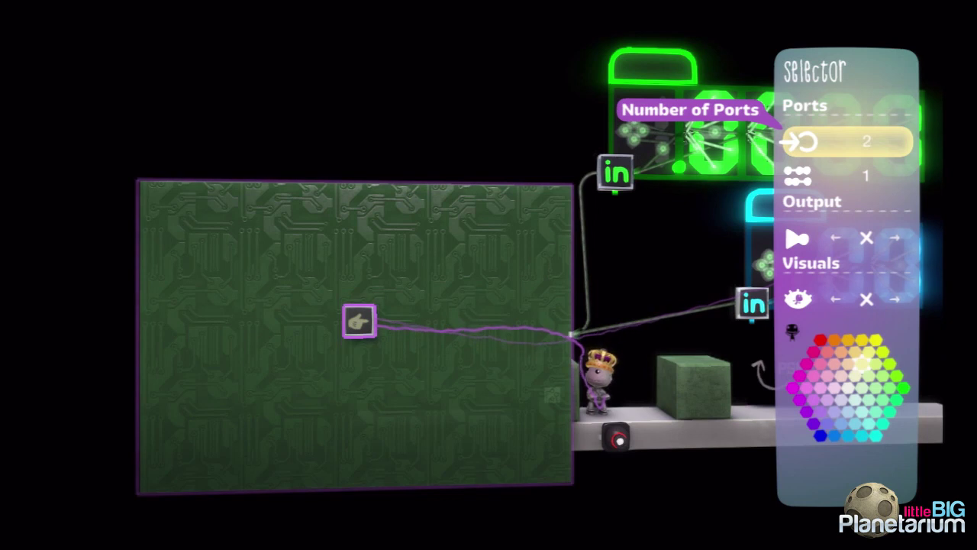
key(Escape)
key(Escape)
key(Escape)
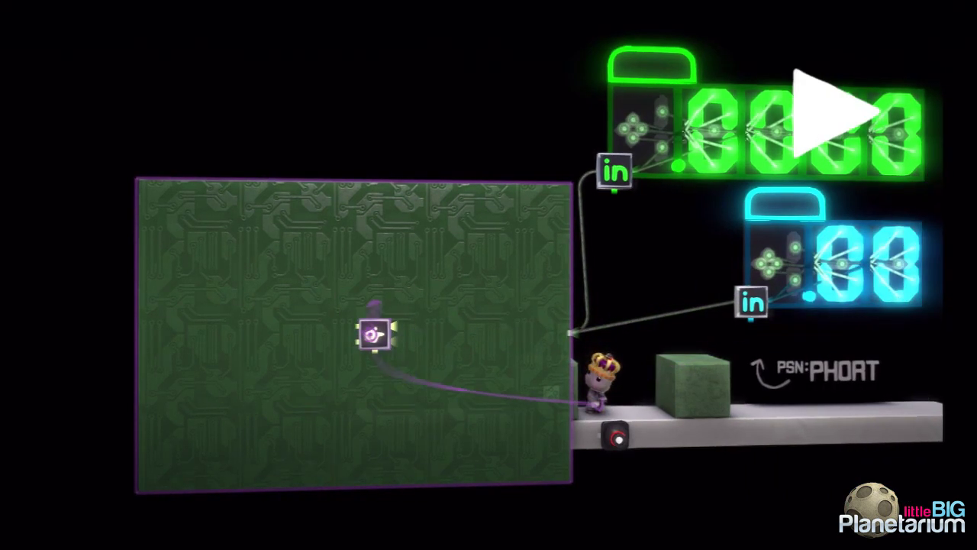
key(Return)
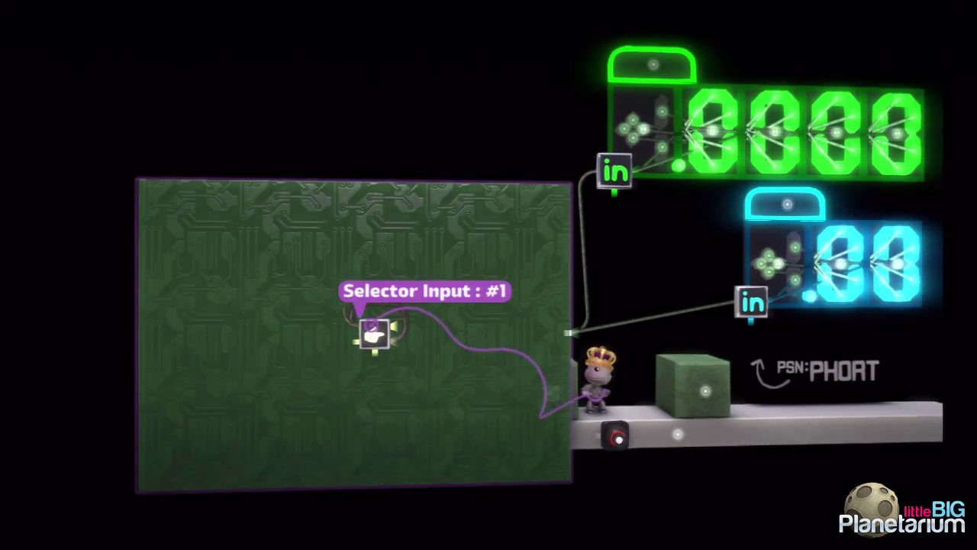
key(Escape)
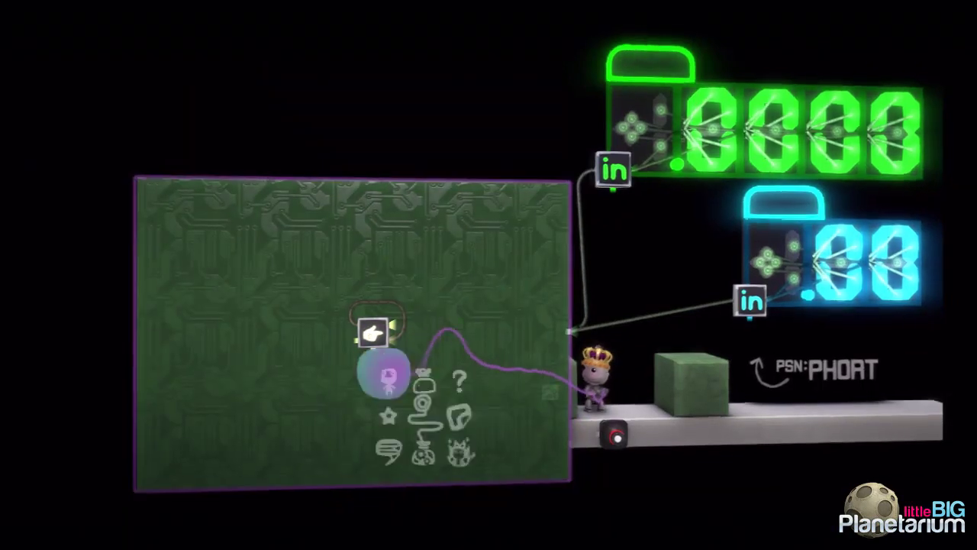
Step: Place a player sensor on the board beside the selector, near the board's outer side away from the displays
key(Return)
key(Up)
key(Right)
key(Right)
key(Right)
key(Right)
key(Right)
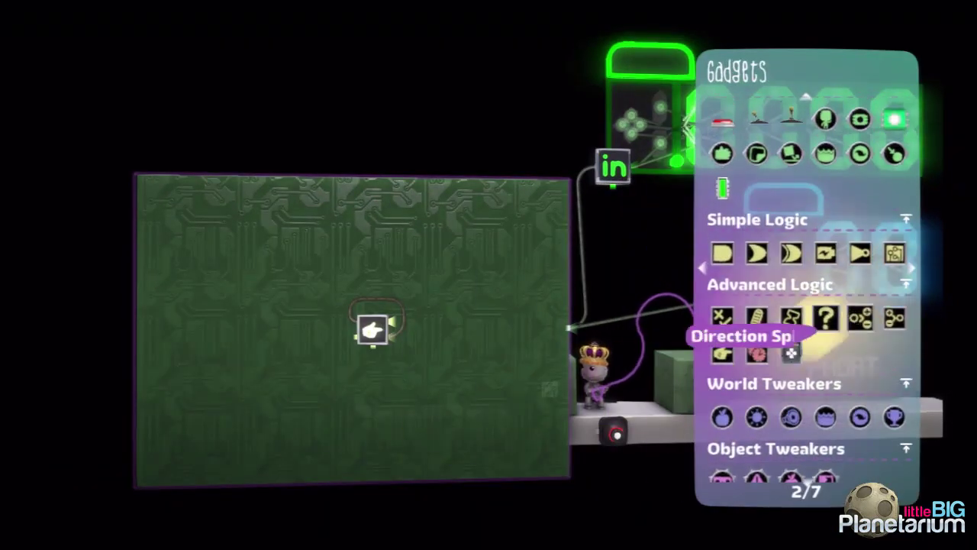
key(Up)
key(Up)
key(Up)
key(Up)
key(Up)
key(Return)
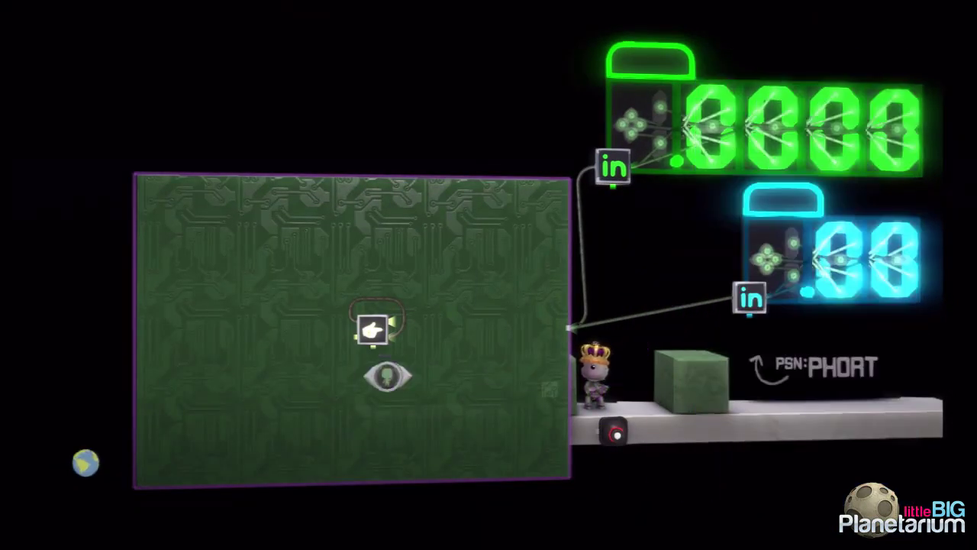
click(251, 378)
key(Escape)
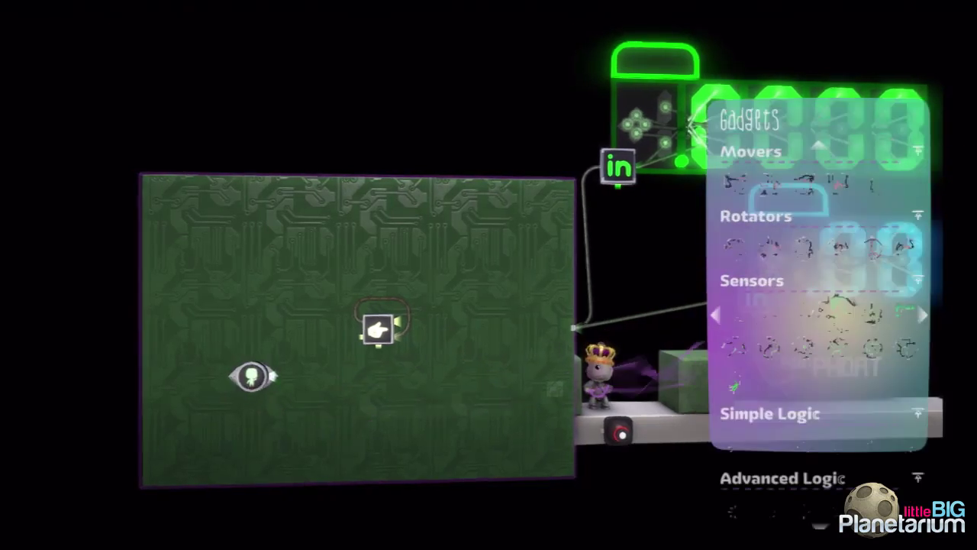
key(Escape)
Step: Wire the player sensor's output straight to the board's output
click(282, 376)
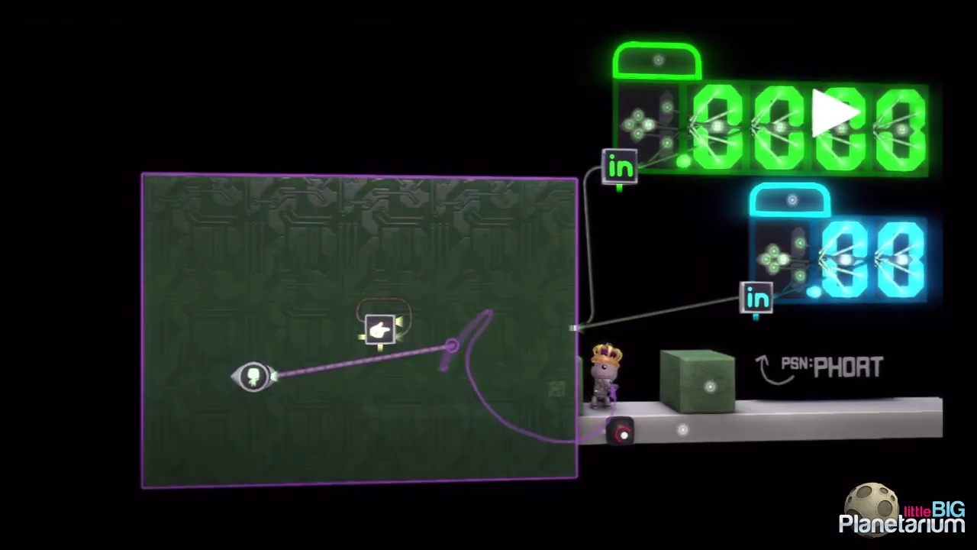
click(566, 328)
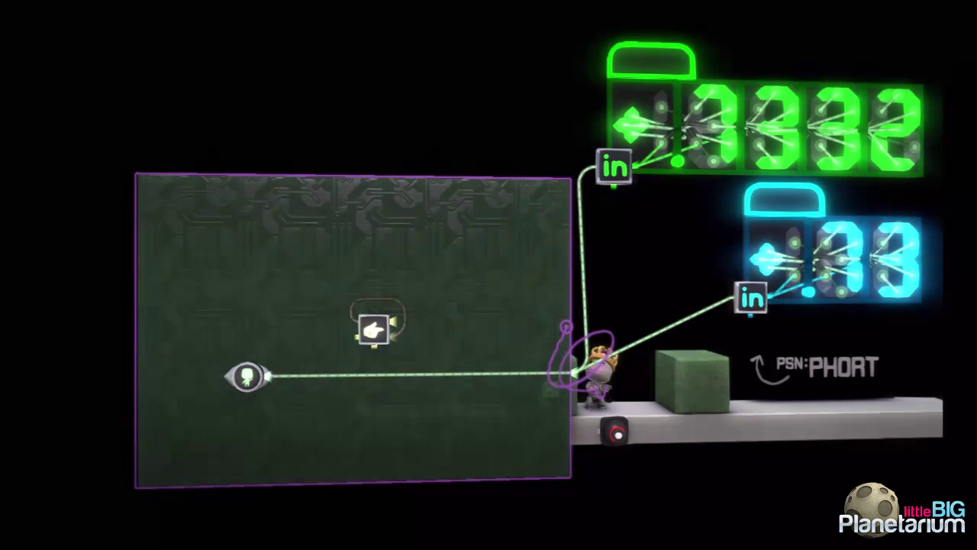
key(Escape)
key(Escape)
Step: Move the character nearer to and farther from the sensor and compare the signal values on both displays
key(Right)
key(Left)
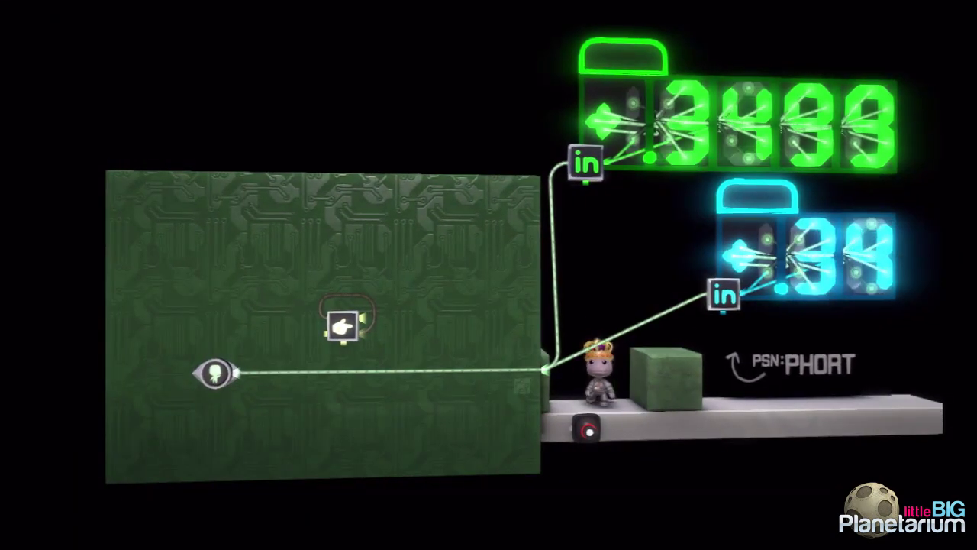
key(Right)
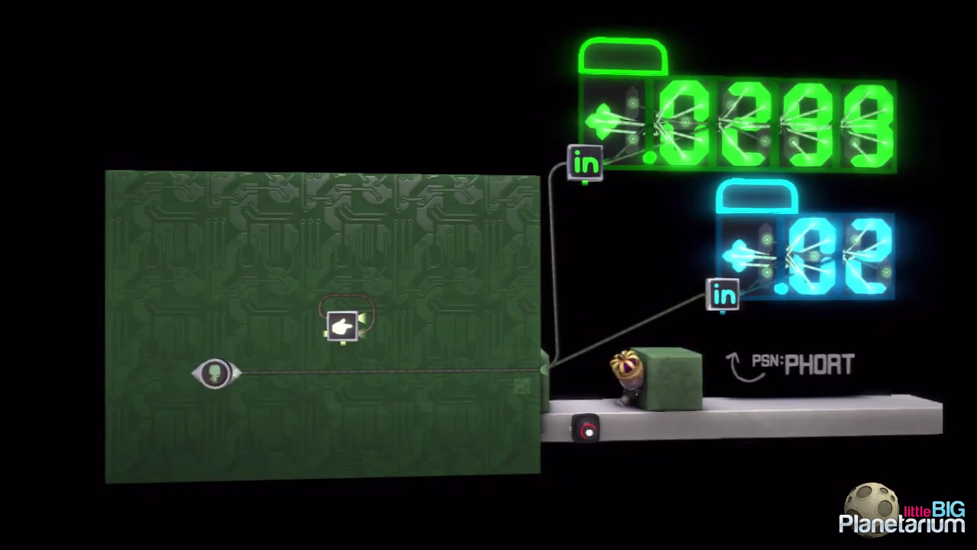
key(Left)
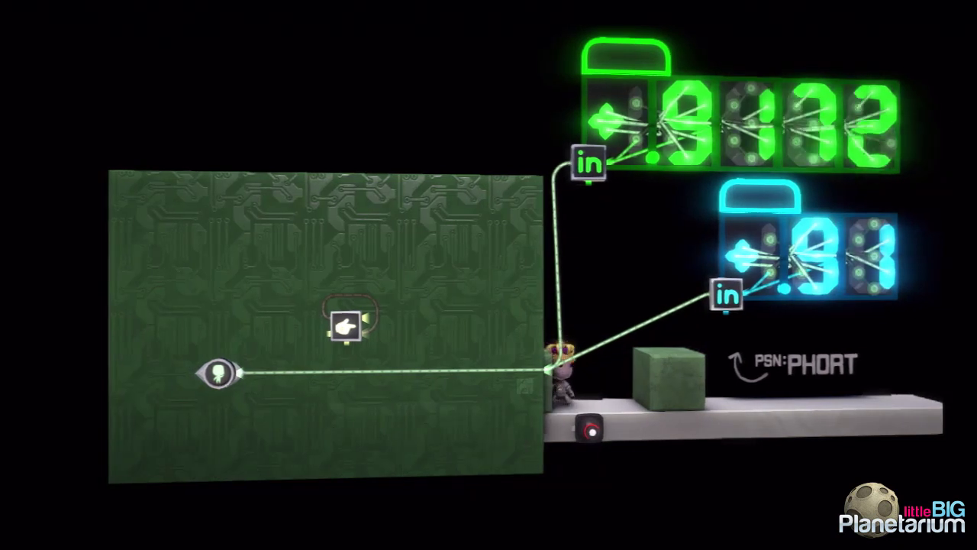
key(Right)
key(Left)
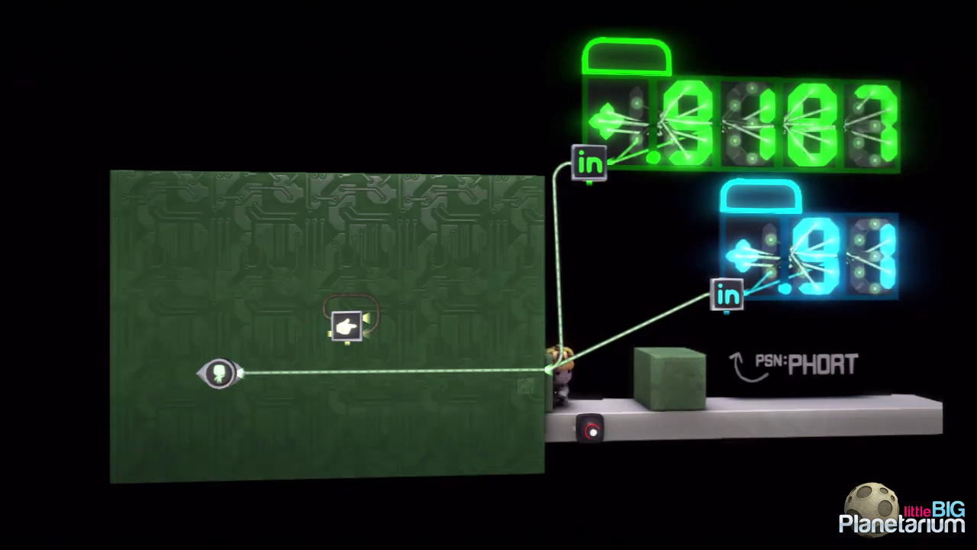
key(Right)
key(Left)
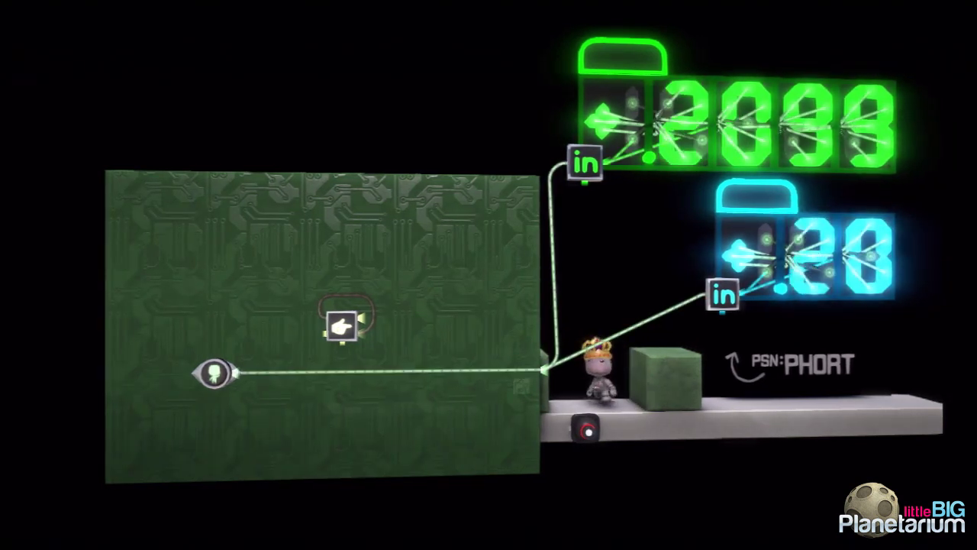
key(z)
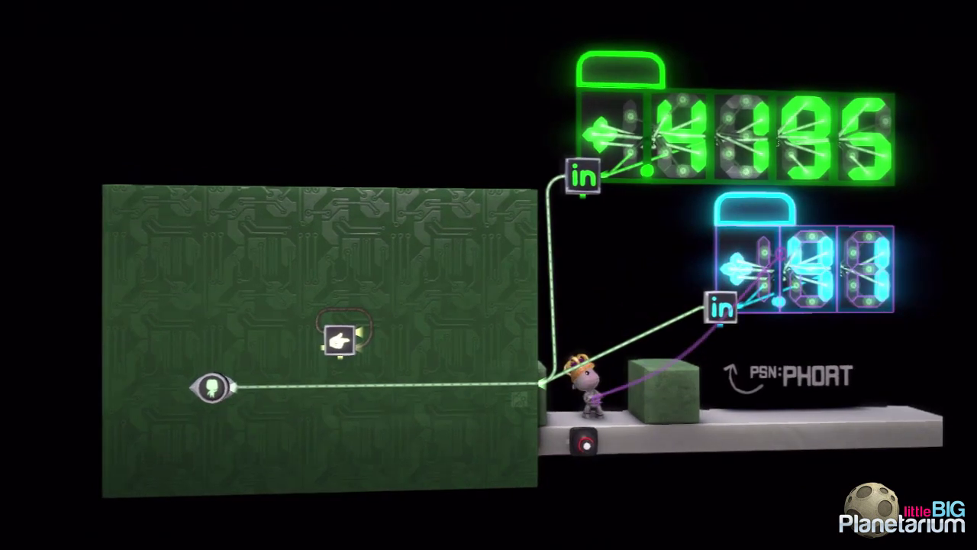
drag(769, 221, 798, 157)
key(z)
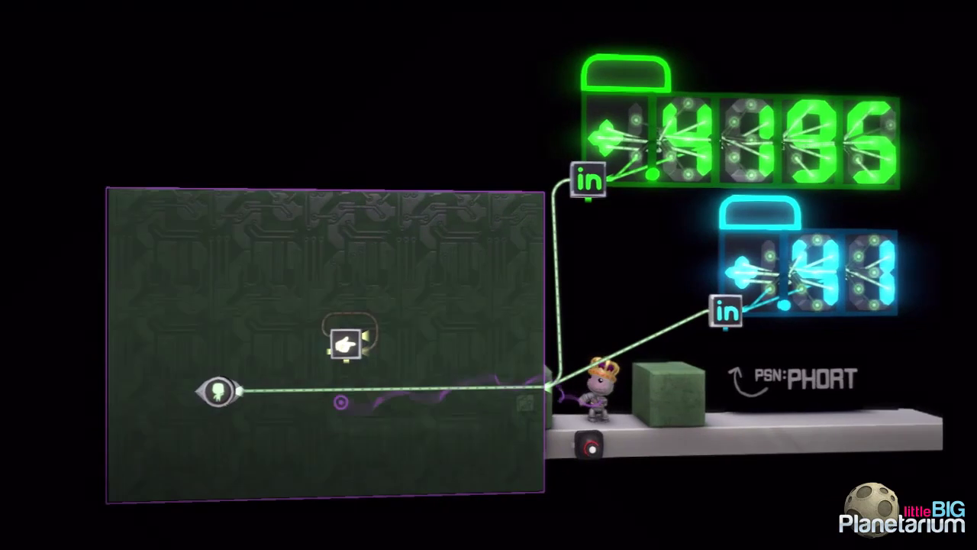
Step: Wire the player sensor's output to the selector's second input
click(252, 386)
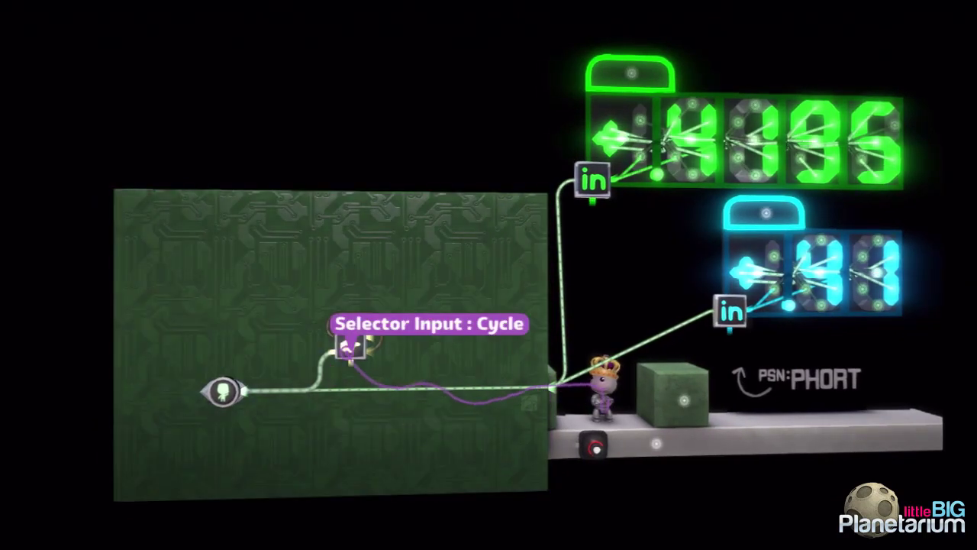
click(348, 352)
click(351, 366)
click(334, 353)
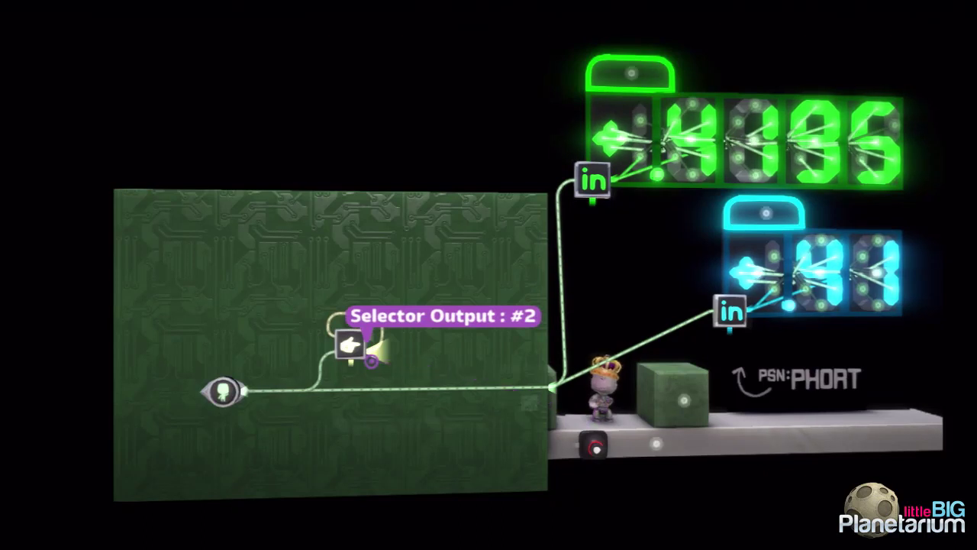
Step: Wire the selector's output #2 to the board's output in place of the sensor's direct connection
click(371, 359)
click(545, 390)
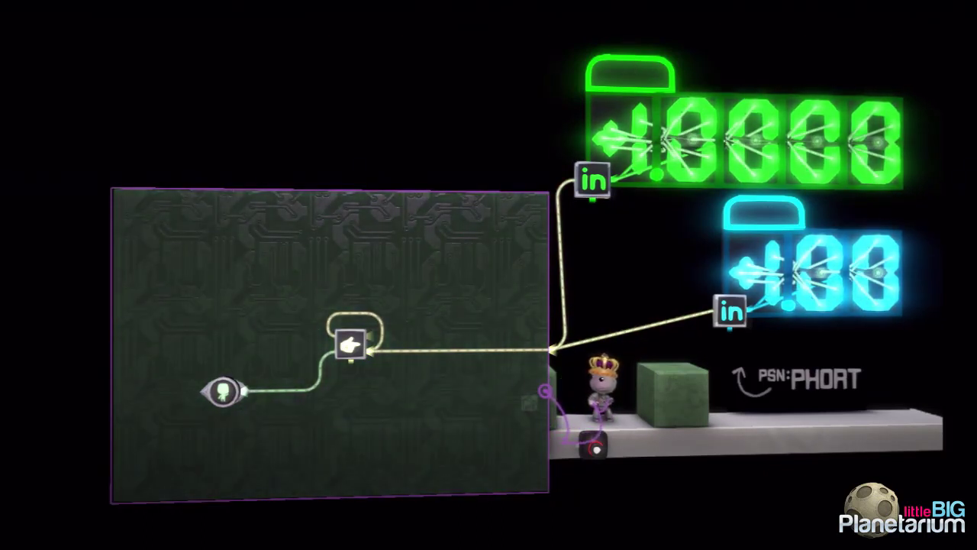
key(Escape)
key(Escape)
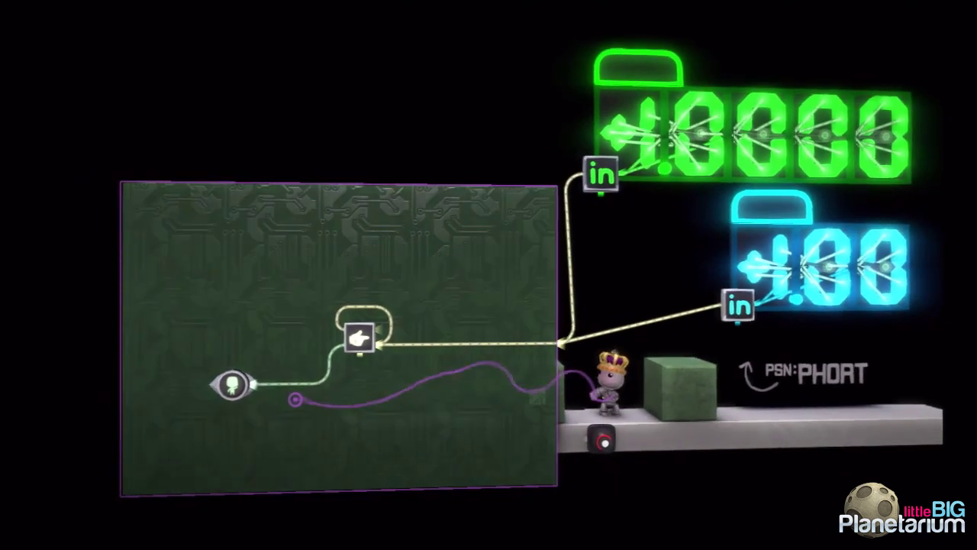
click(237, 381)
key(Escape)
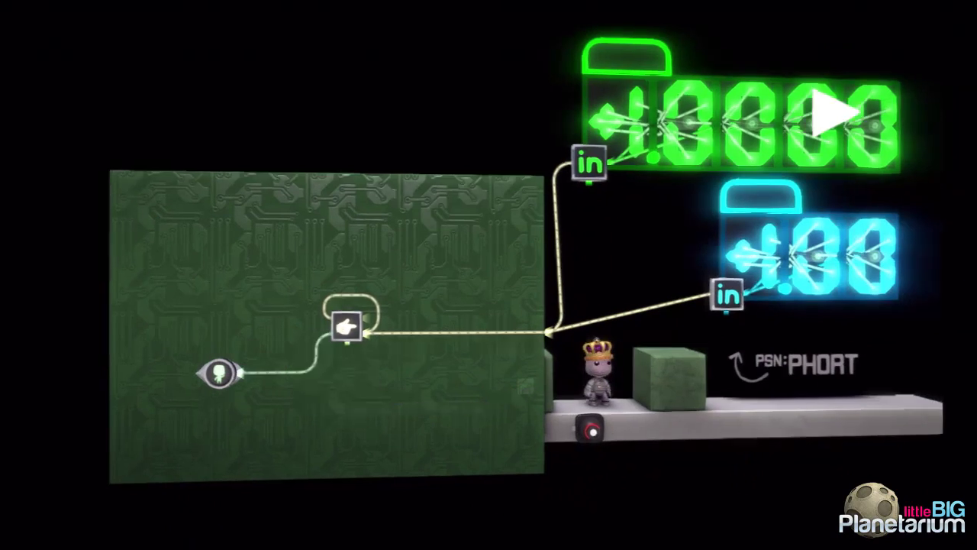
Step: Walk the character over the block and back to test how the selector passes the sensor signal to the displays
key(space)
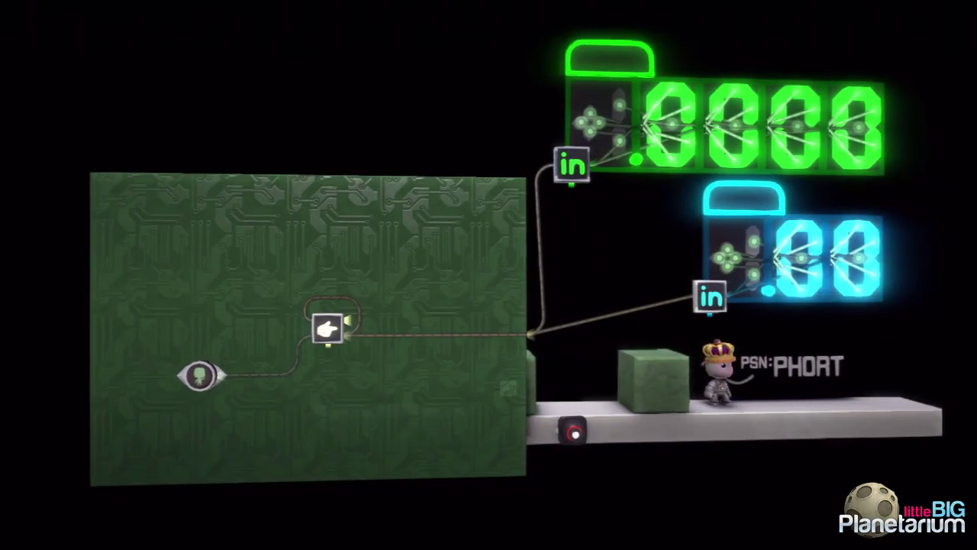
key(Left)
key(space)
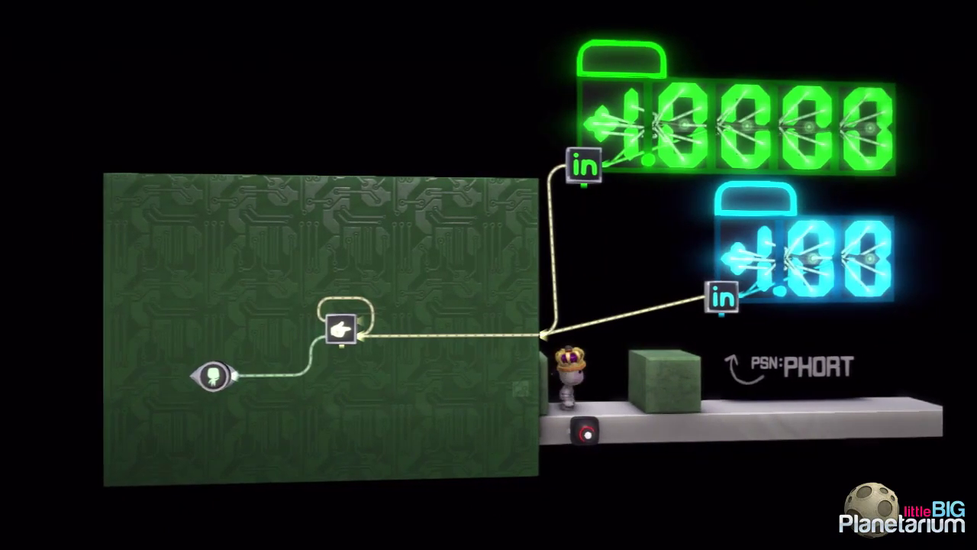
key(Right)
key(Left)
key(Right)
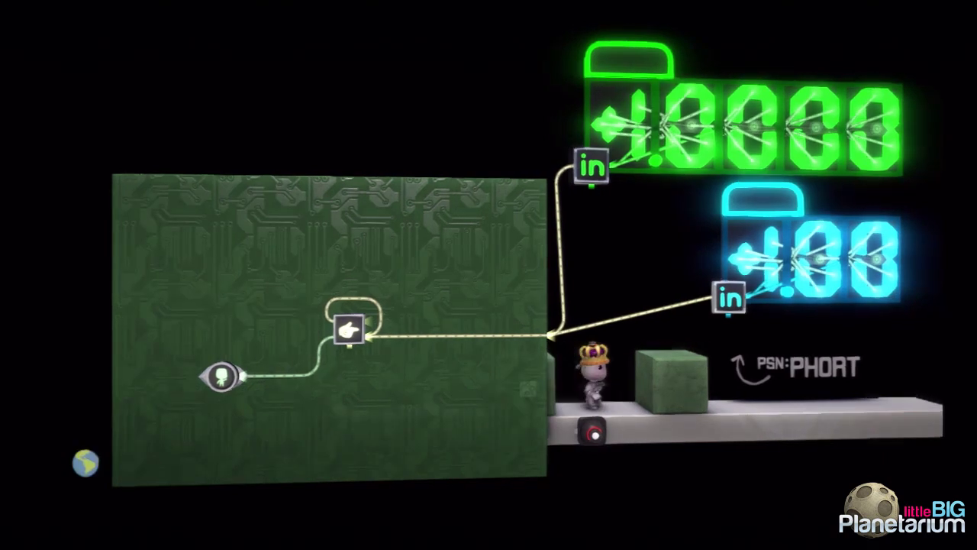
Step: Delete the selector and the player sensor from the board
key(z)
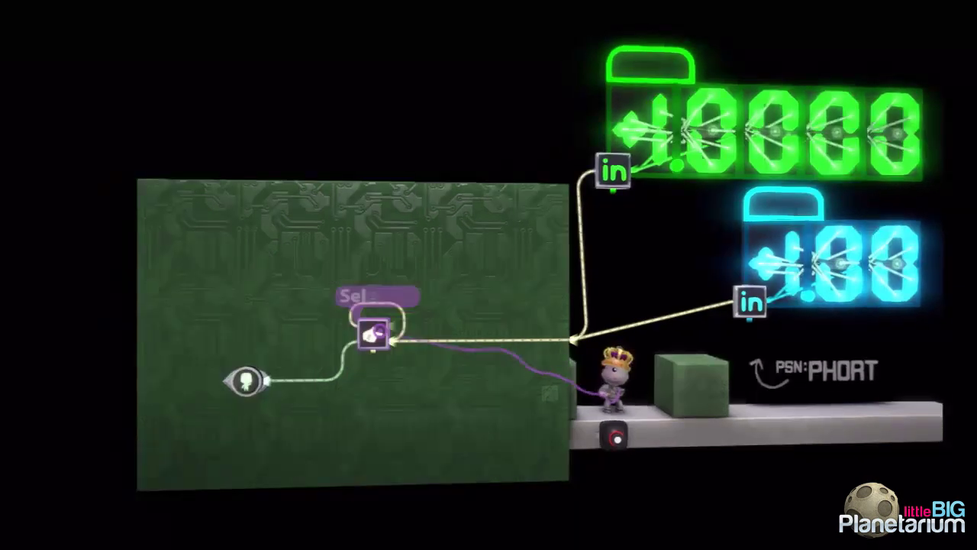
drag(442, 287, 181, 401)
key(Delete)
Step: Place a Direction Combiner from the Advanced Logic gadgets on the empty board
key(Tab)
key(Return)
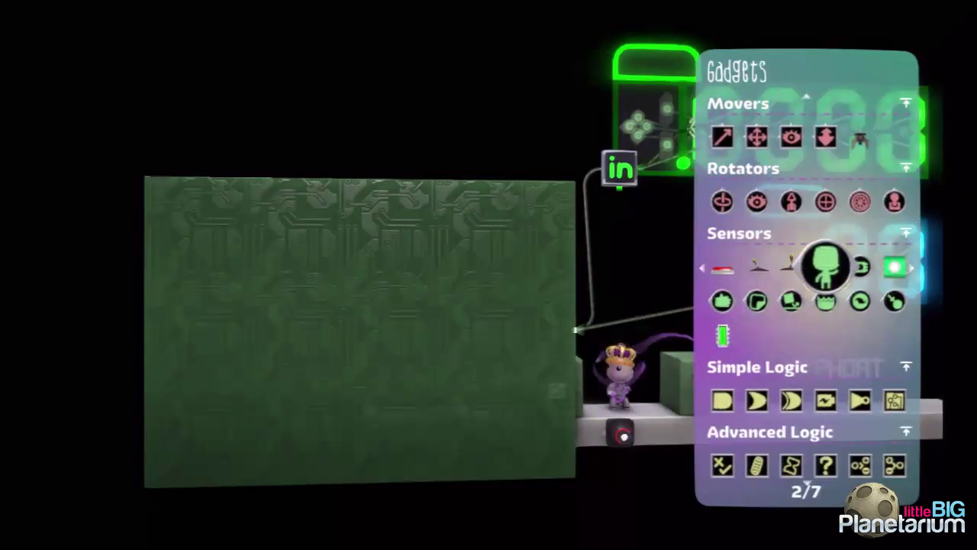
key(Down)
key(Down)
key(Down)
key(Right)
key(Right)
key(Right)
key(Left)
key(Left)
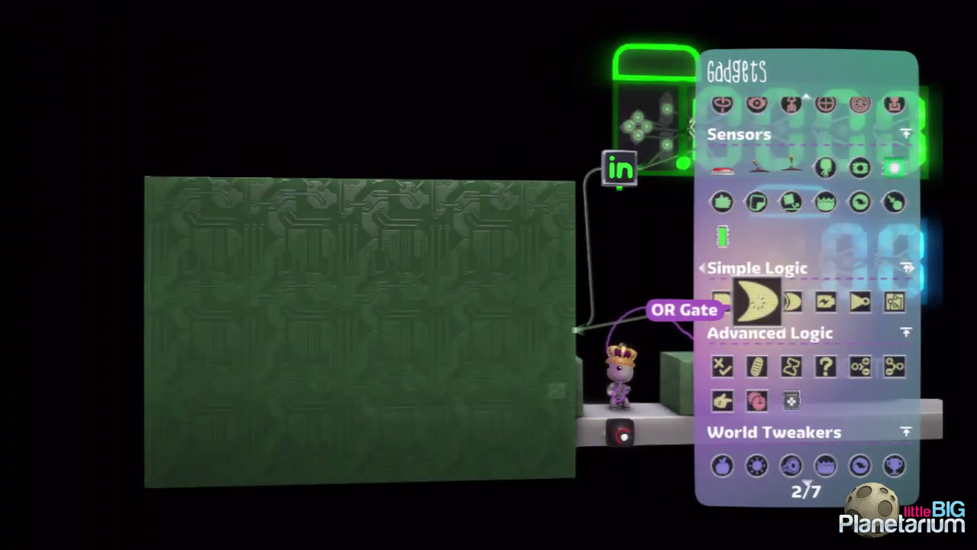
key(Return)
click(348, 347)
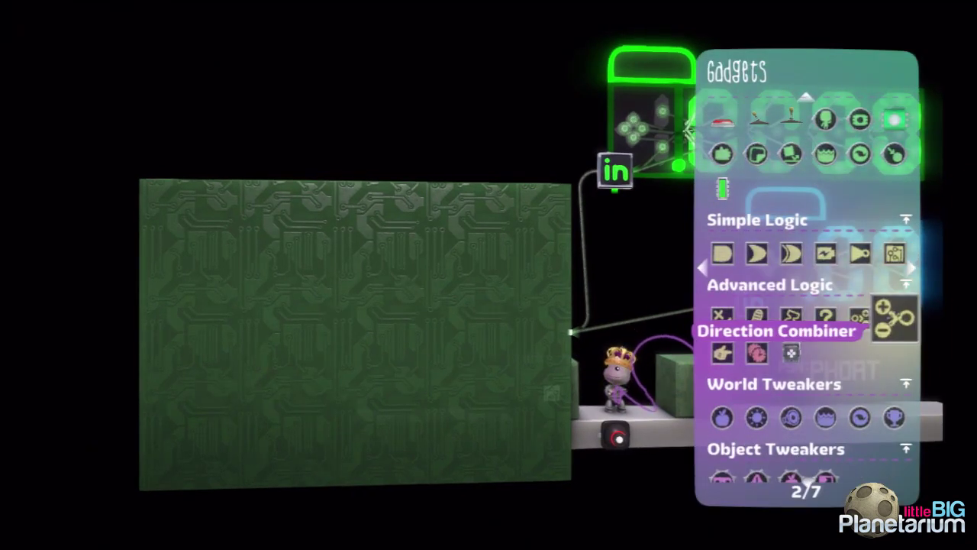
click(895, 317)
click(421, 333)
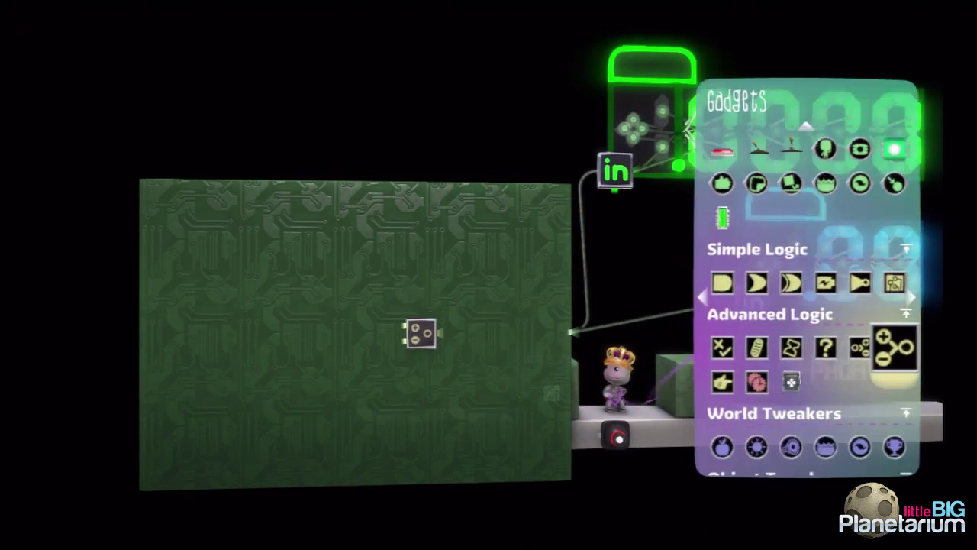
key(Escape)
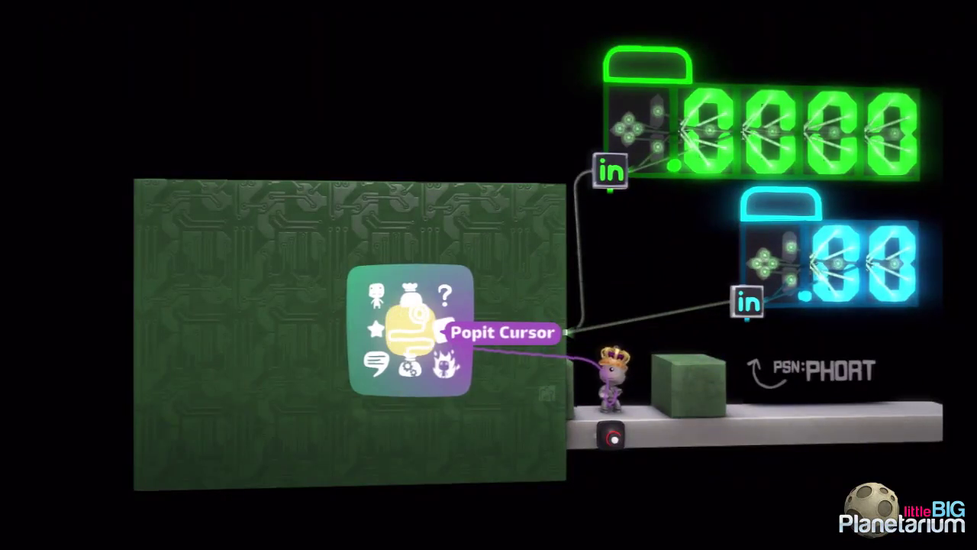
key(Escape)
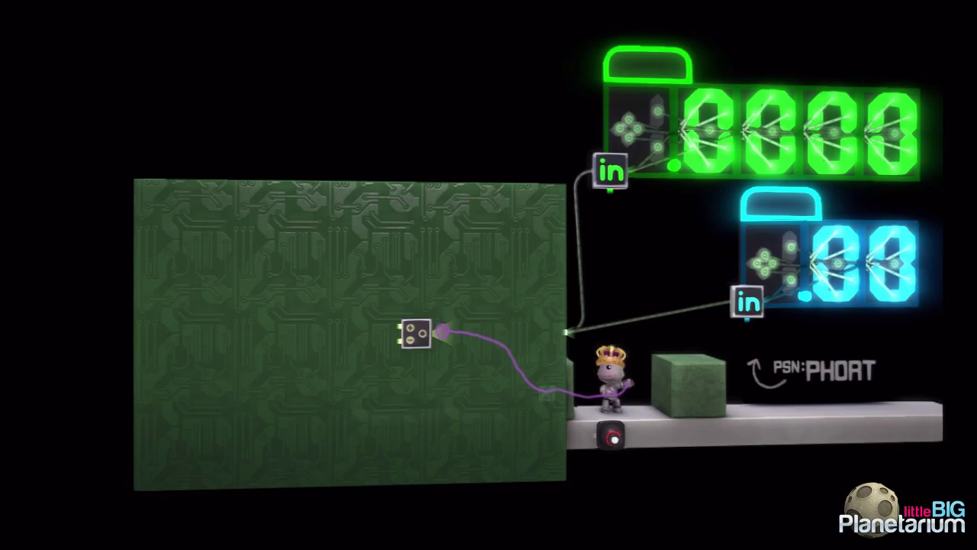
Step: Place a Battery from the Simple Logic gadgets on the board, on the input side of the Direction Combiner
click(415, 332)
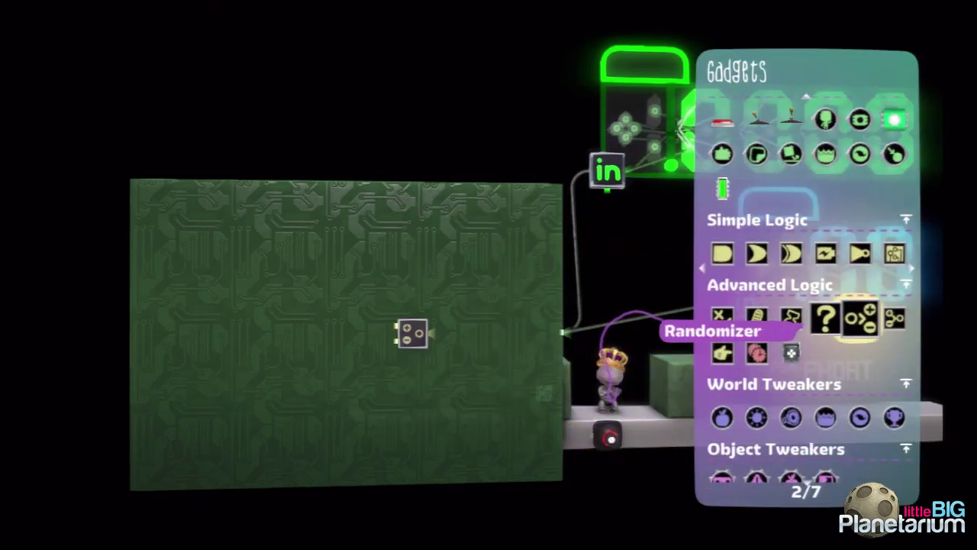
key(Up)
key(Up)
key(Up)
key(Up)
key(Down)
key(Down)
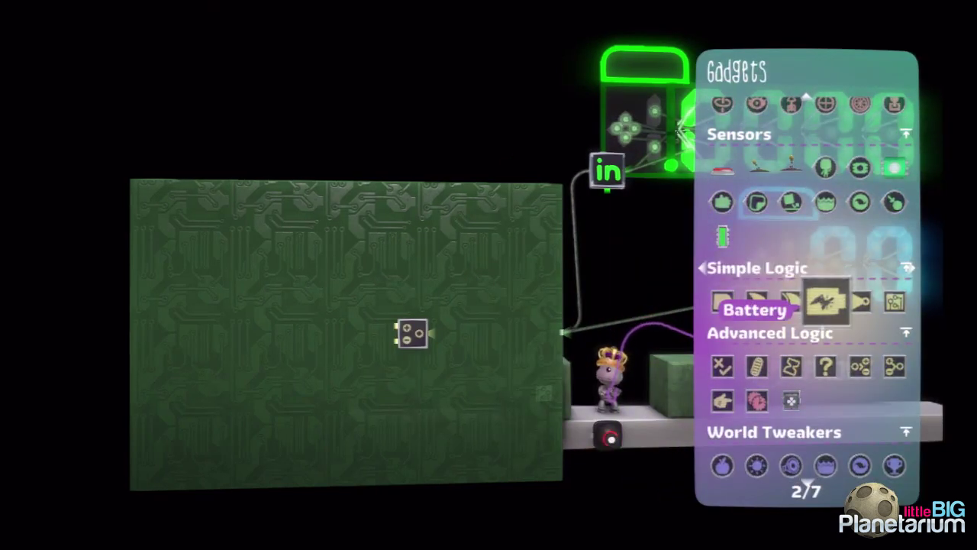
key(Return)
click(291, 304)
key(Escape)
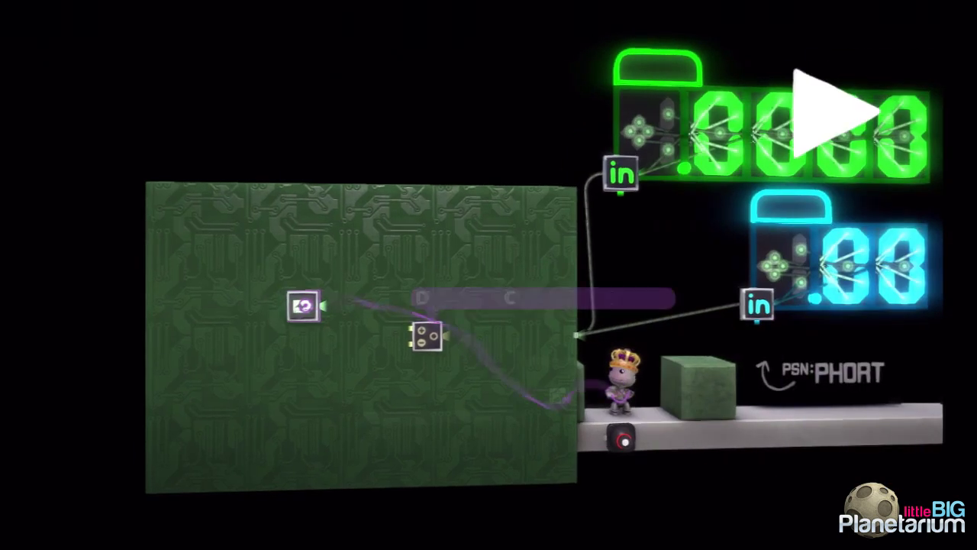
Step: Wire the battery's output to the Direction Combiner's Positive input
click(320, 306)
click(416, 330)
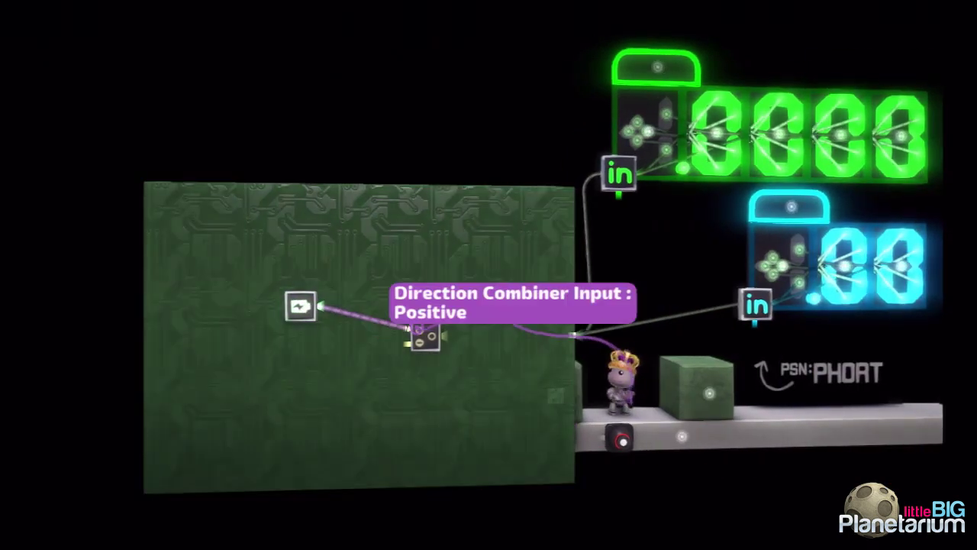
click(418, 336)
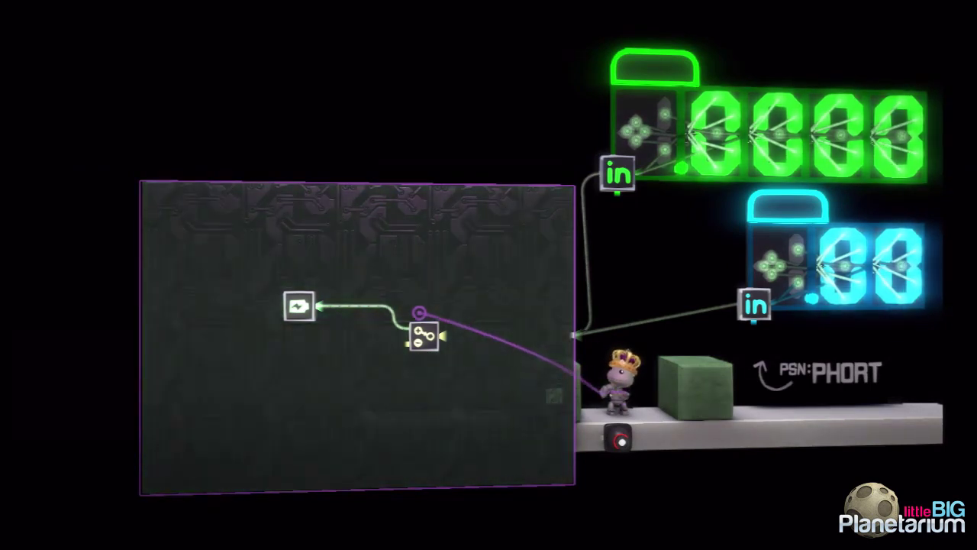
click(420, 337)
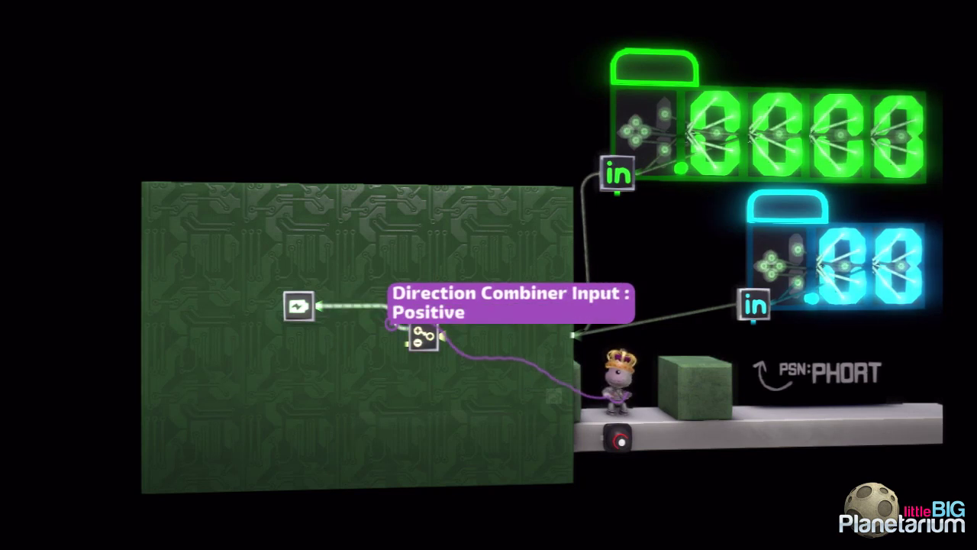
click(393, 324)
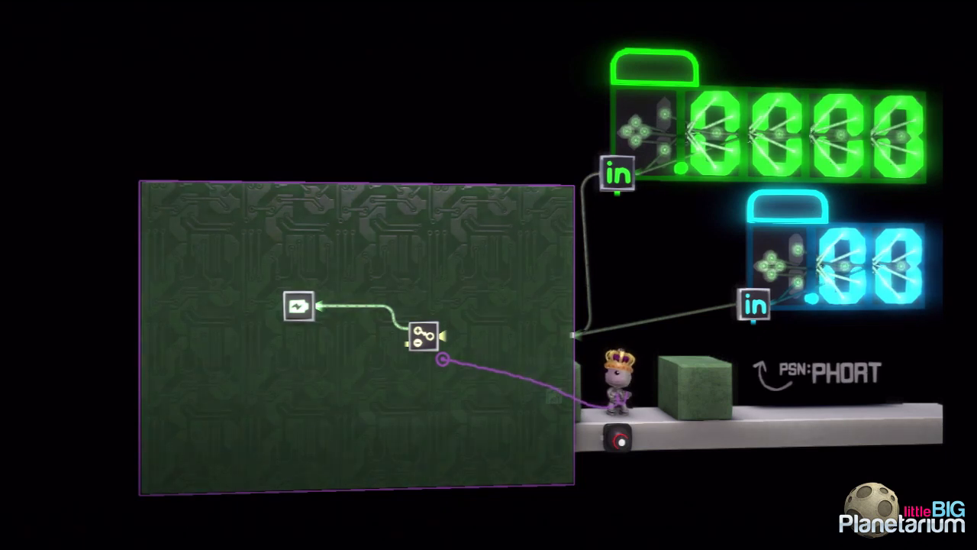
click(406, 334)
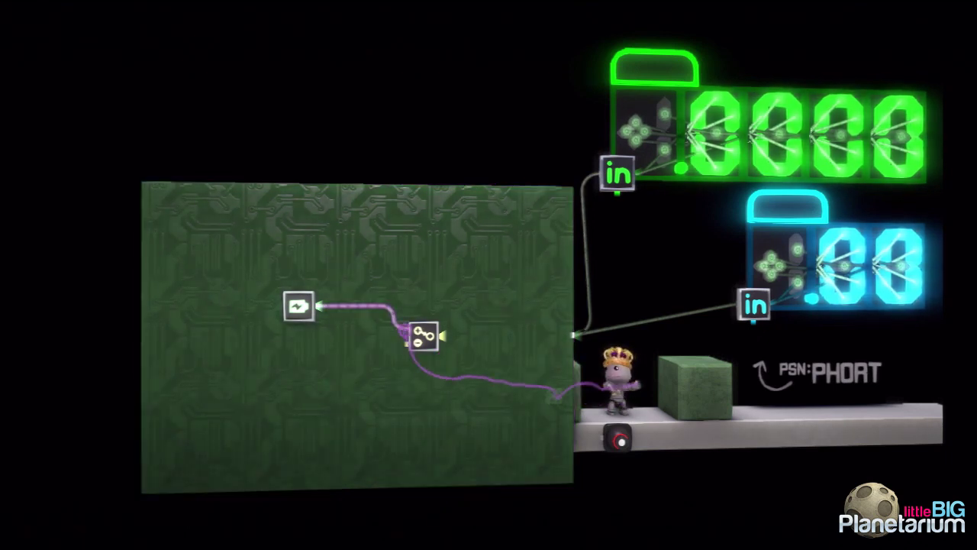
Step: Loop the Direction Combiner's output into its own Positive input in place of the battery, and wire that output to the board's output node
click(291, 315)
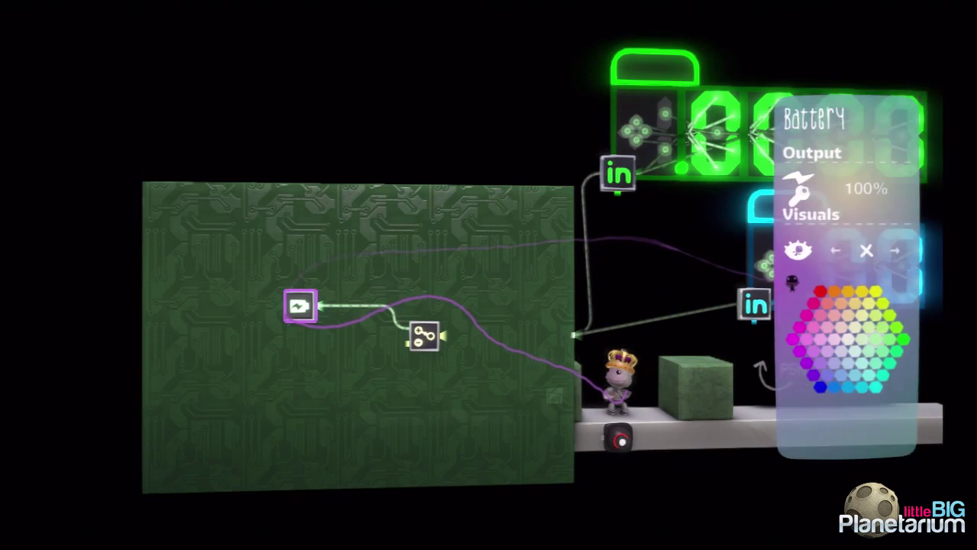
key(Escape)
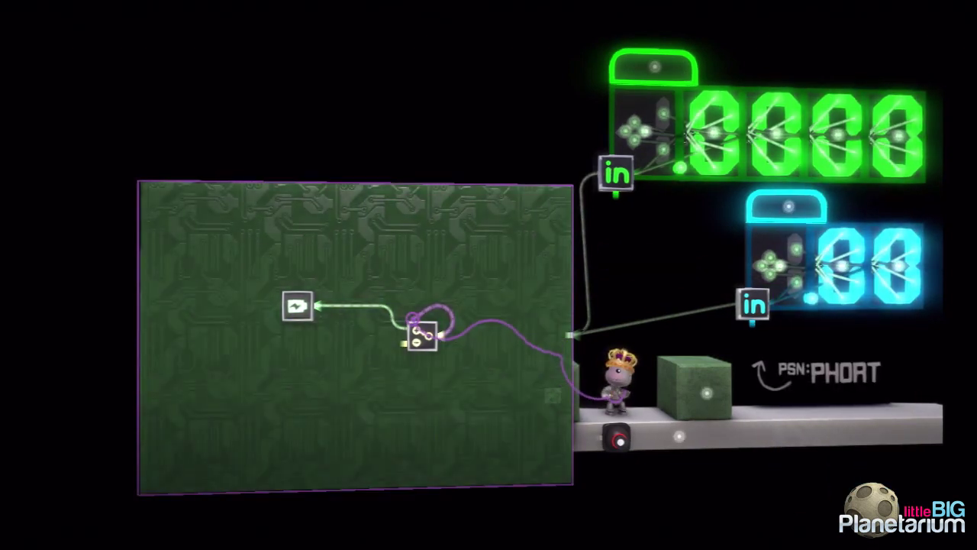
click(405, 342)
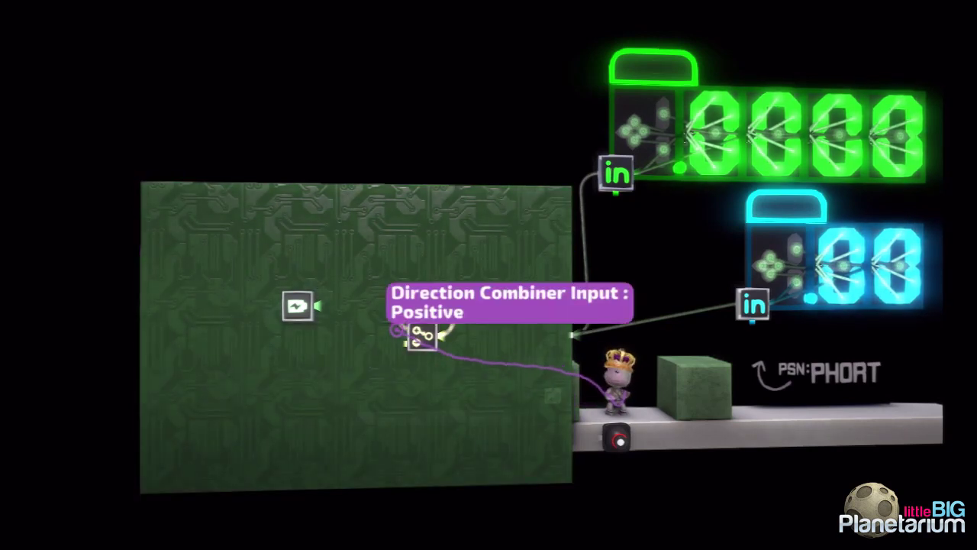
click(454, 332)
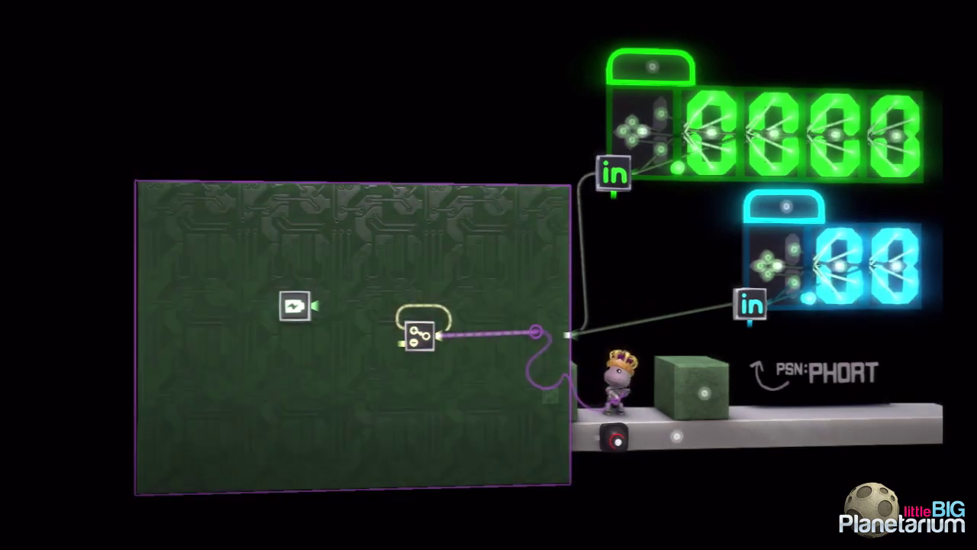
click(565, 335)
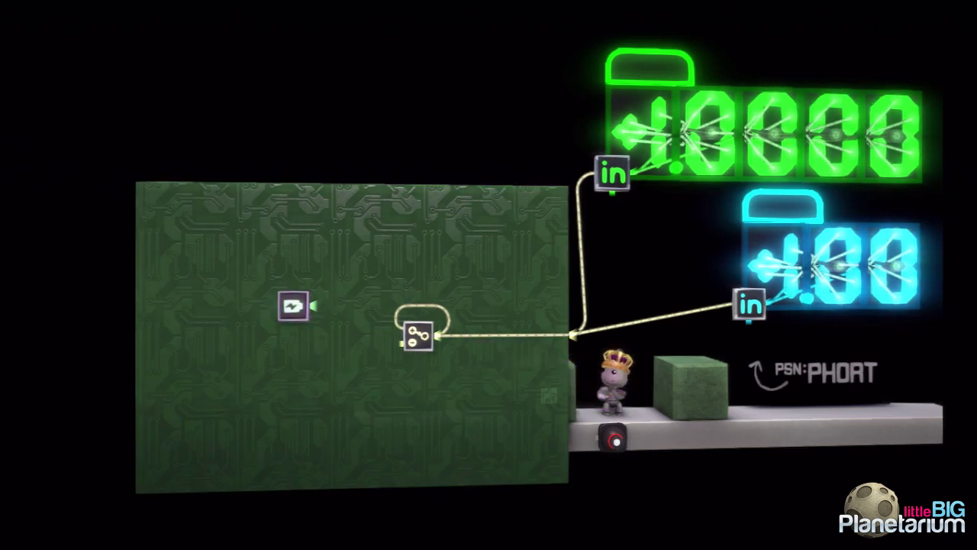
Step: Place a copy of the battery directly below the original and lower the copy's output to 10%
click(293, 306)
click(294, 382)
right_click(293, 383)
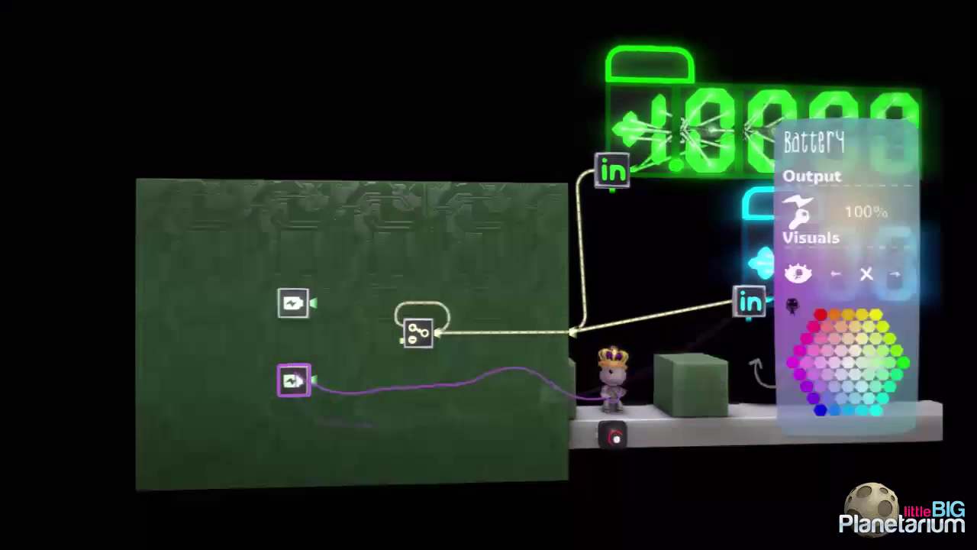
key(Left)
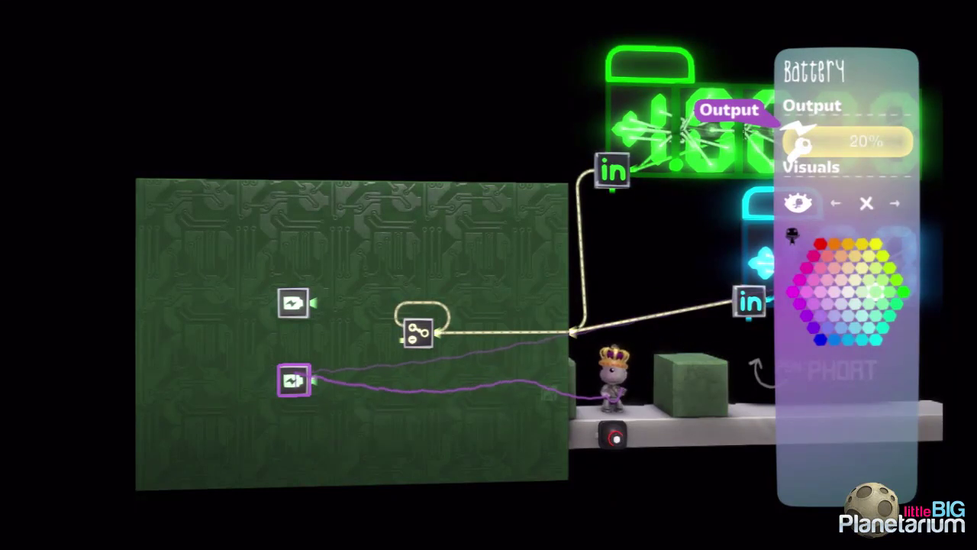
key(Right)
key(Right)
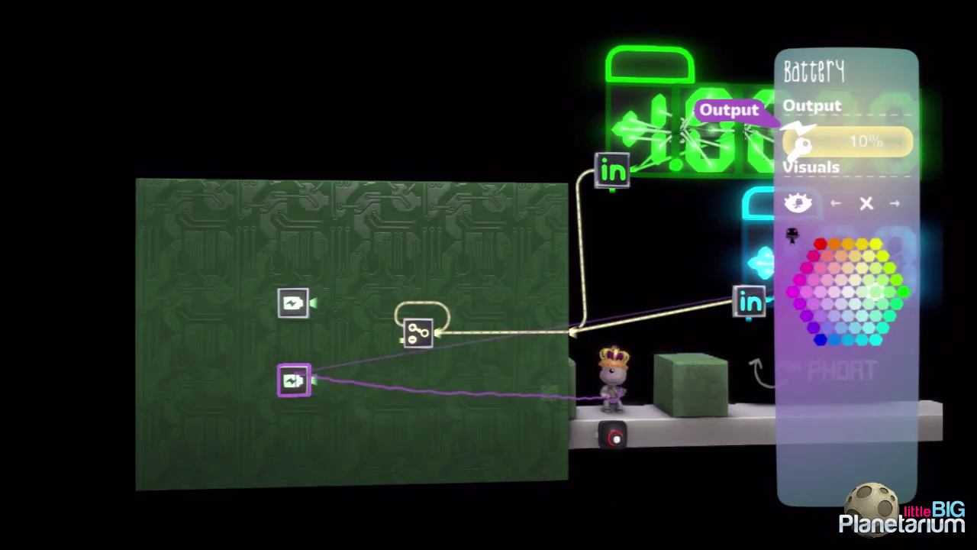
key(Escape)
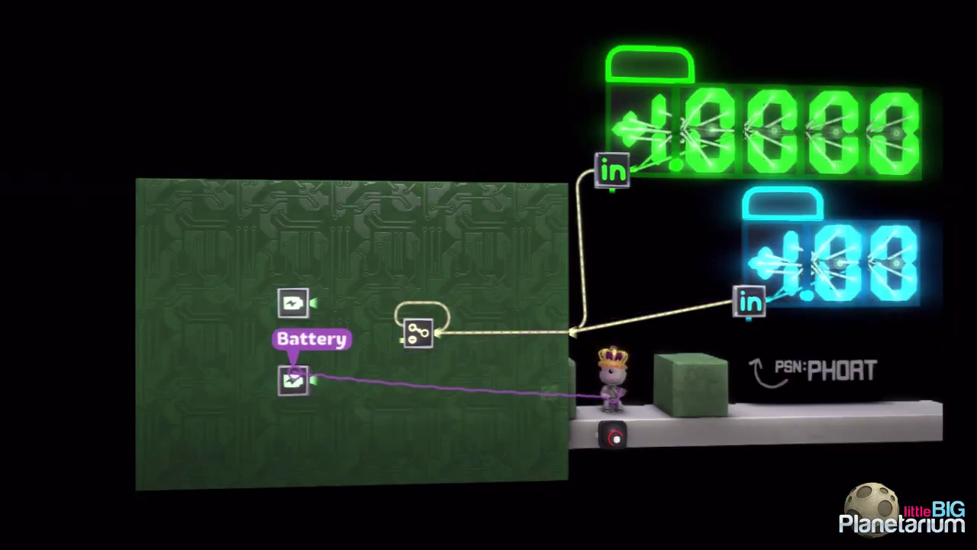
Step: Wire the lower battery's output to the Direction Combiner's Negative input
click(323, 377)
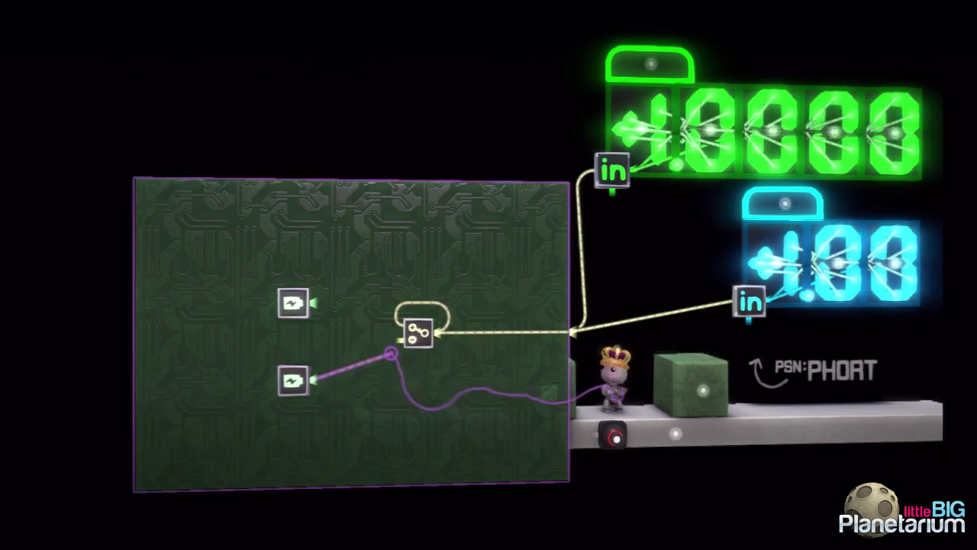
click(412, 344)
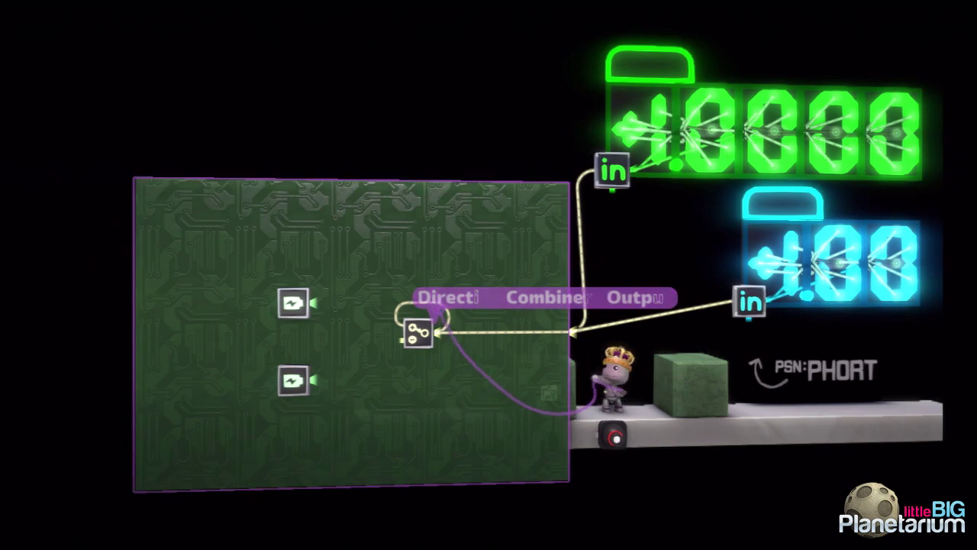
drag(439, 330, 402, 327)
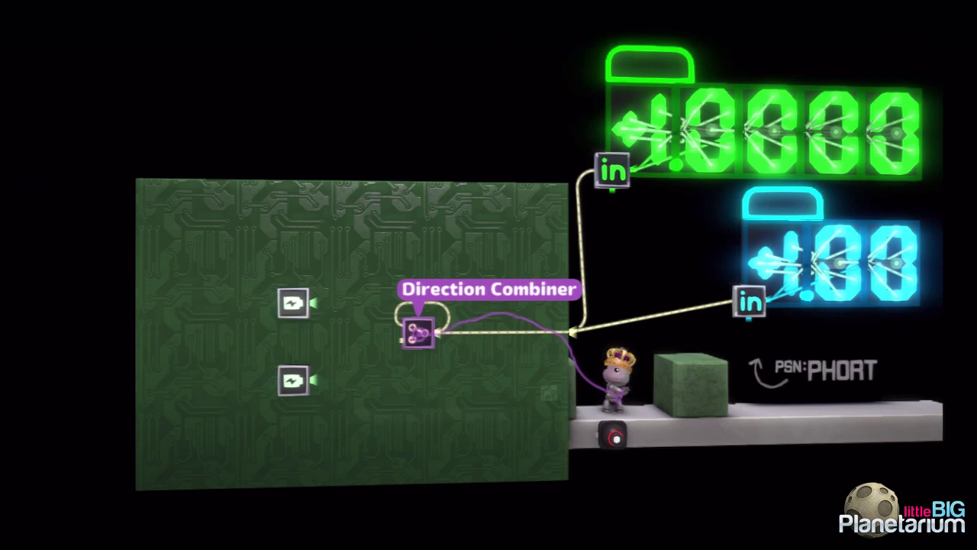
drag(418, 332, 450, 291)
drag(369, 303, 406, 348)
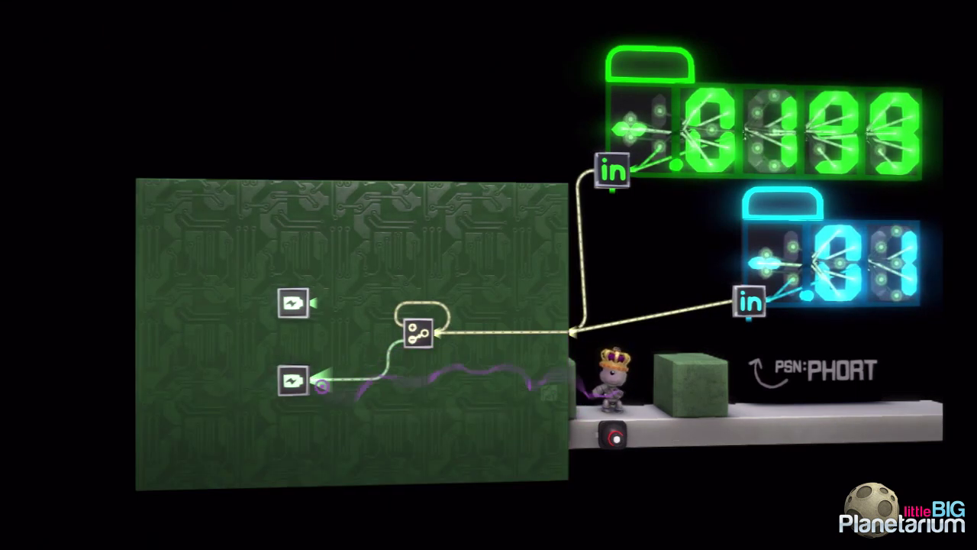
Step: Check the lower battery's settings and remove its wire from the Direction Combiner's Negative input
click(293, 382)
click(294, 384)
key(Escape)
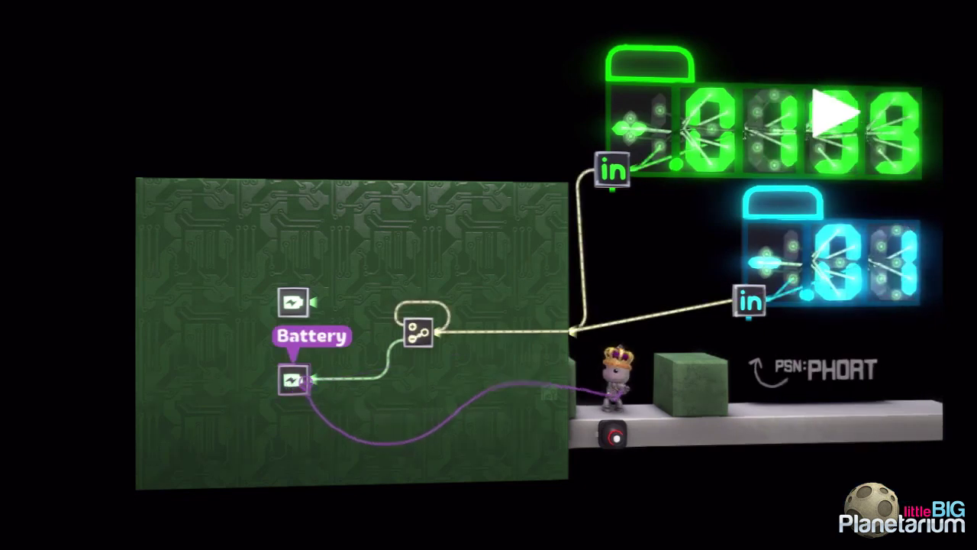
click(398, 345)
key(Delete)
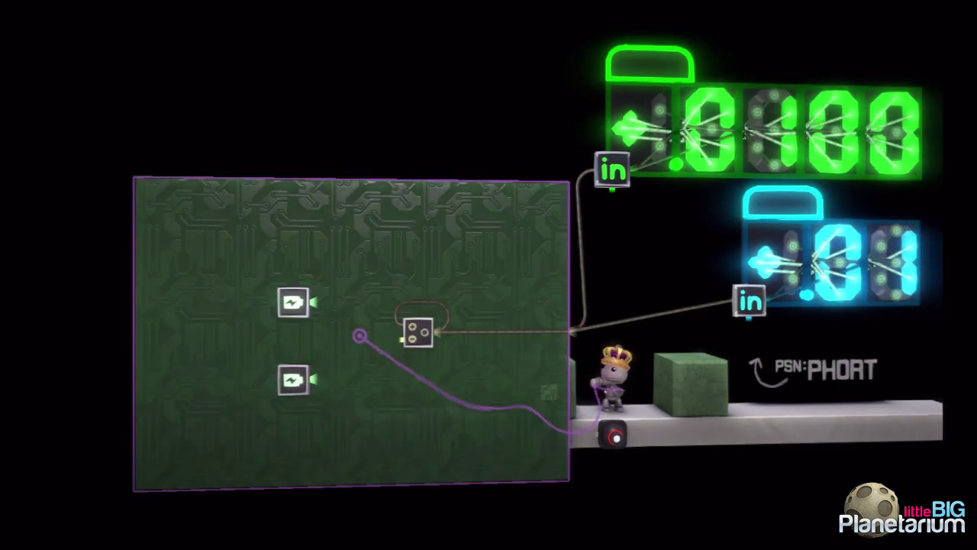
Step: Feed the upper battery into the Direction Combiner's Positive input, and replace that wire with the combiner's own output loop
click(314, 303)
click(401, 326)
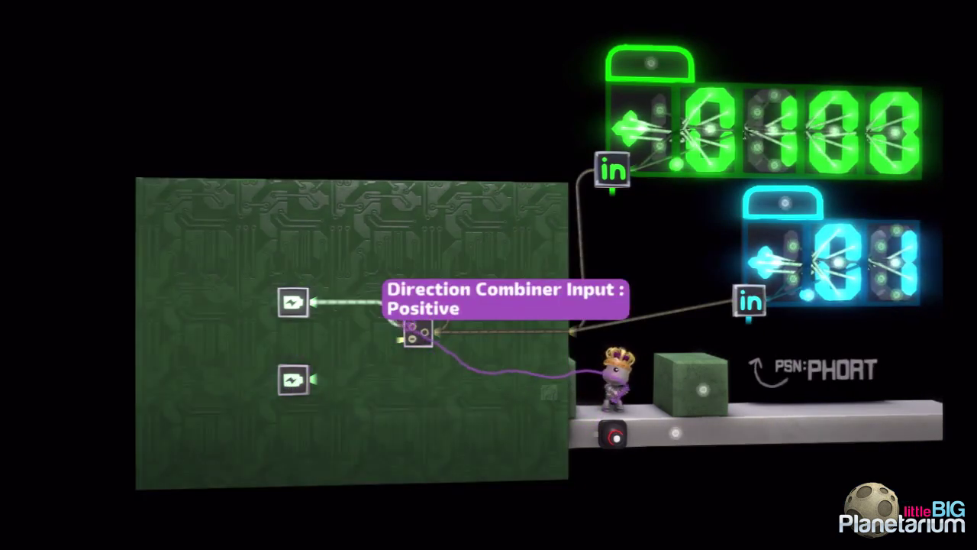
click(443, 330)
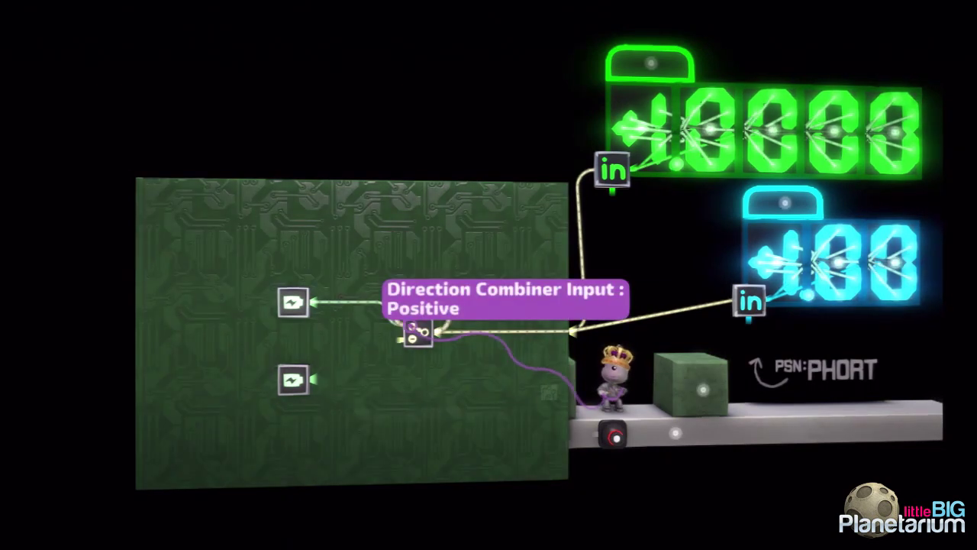
click(402, 326)
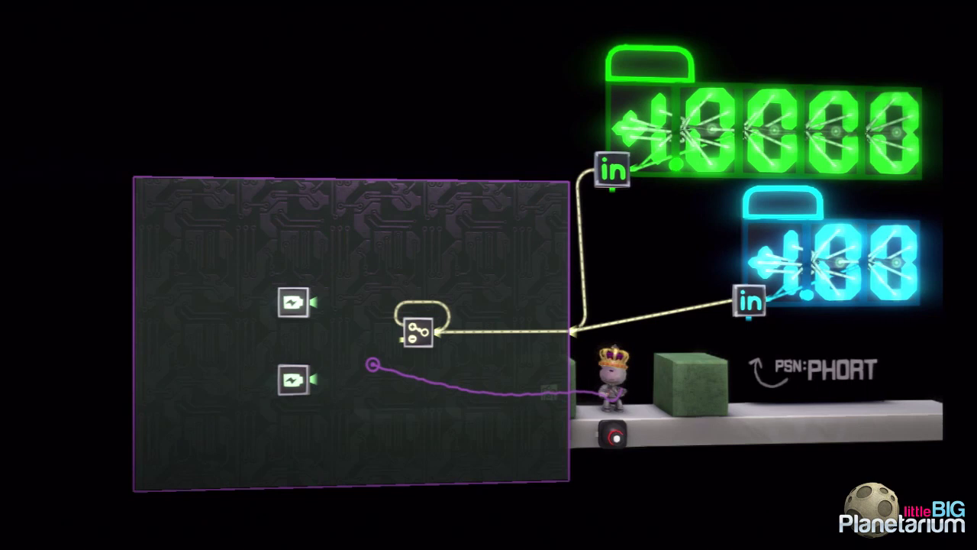
key(Escape)
key(Left)
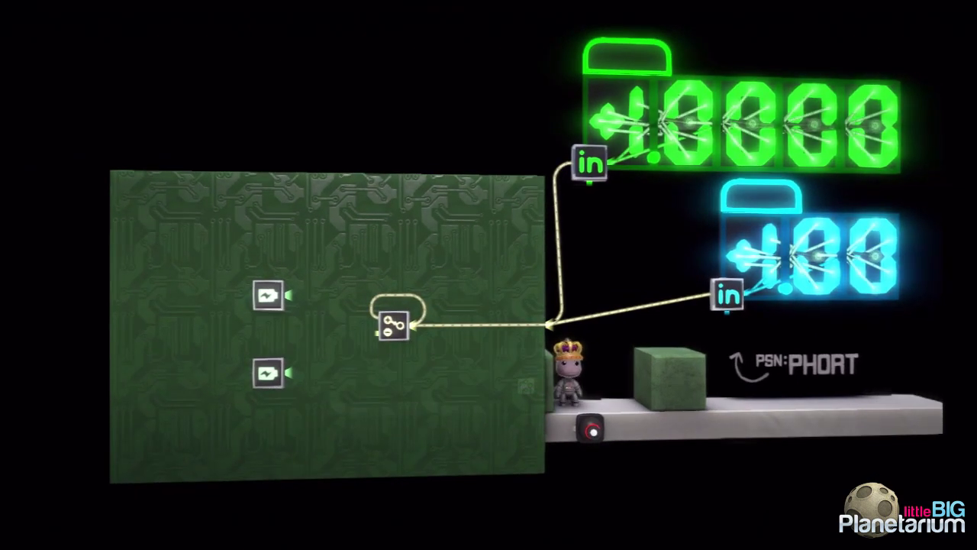
Step: Place a Grab Sensor from the Sensors gadgets on the board, below and to the left of the batteries
key(Escape)
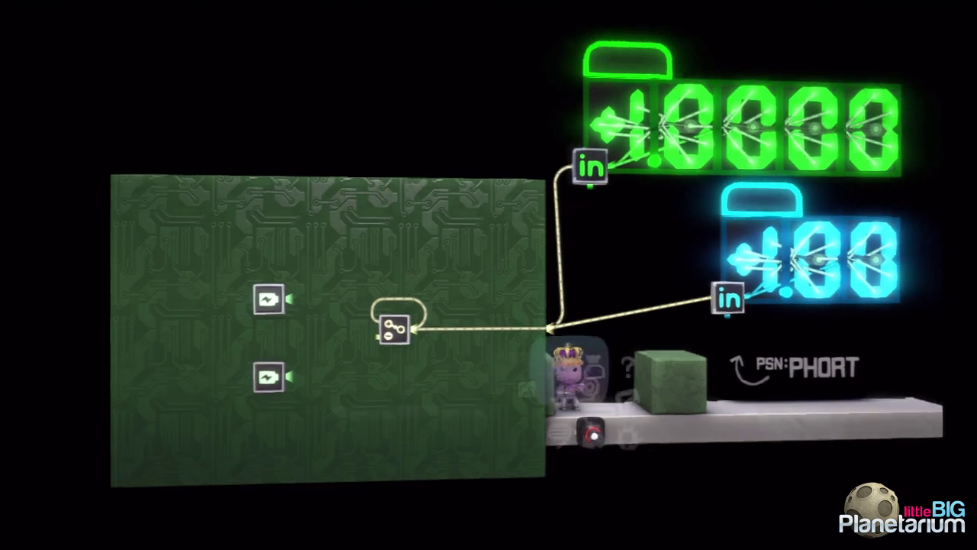
key(Return)
key(Up)
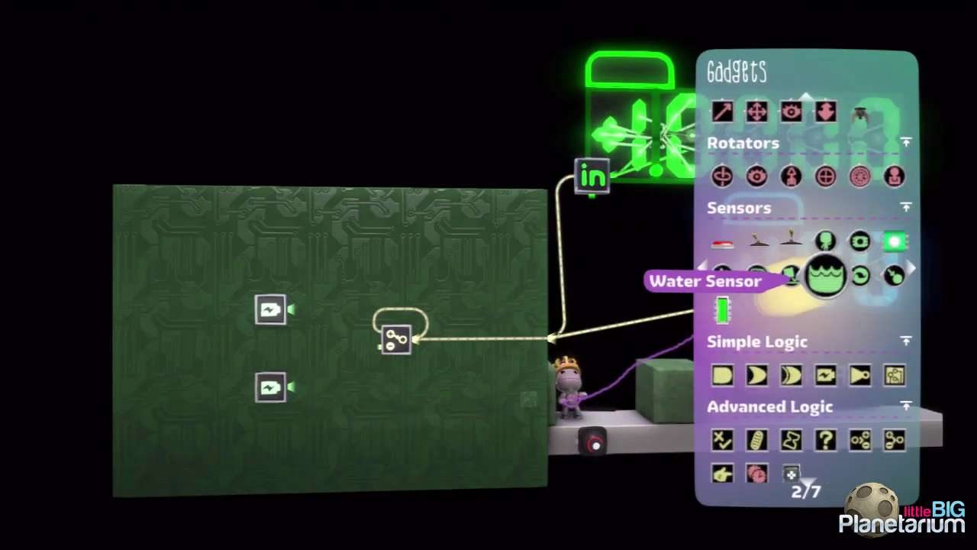
key(Left)
key(Left)
key(Left)
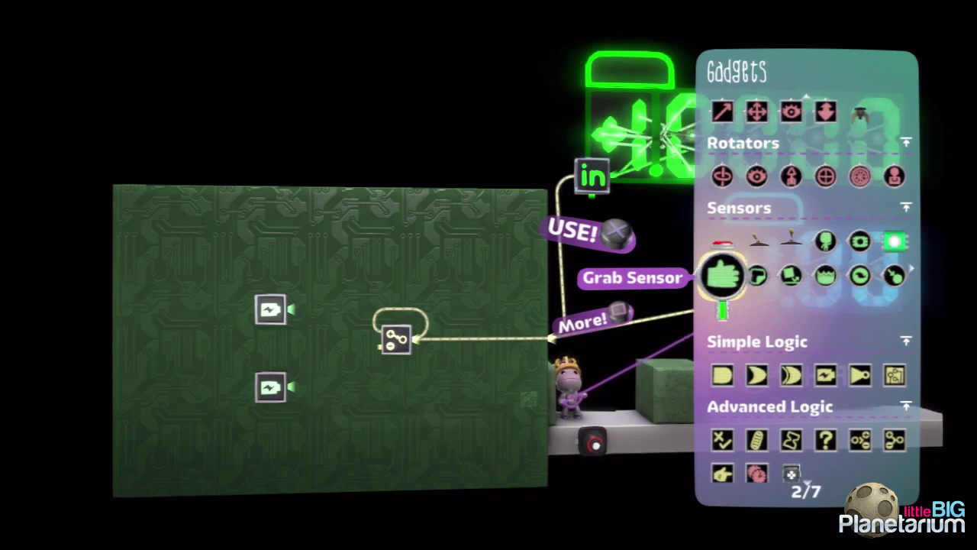
key(Return)
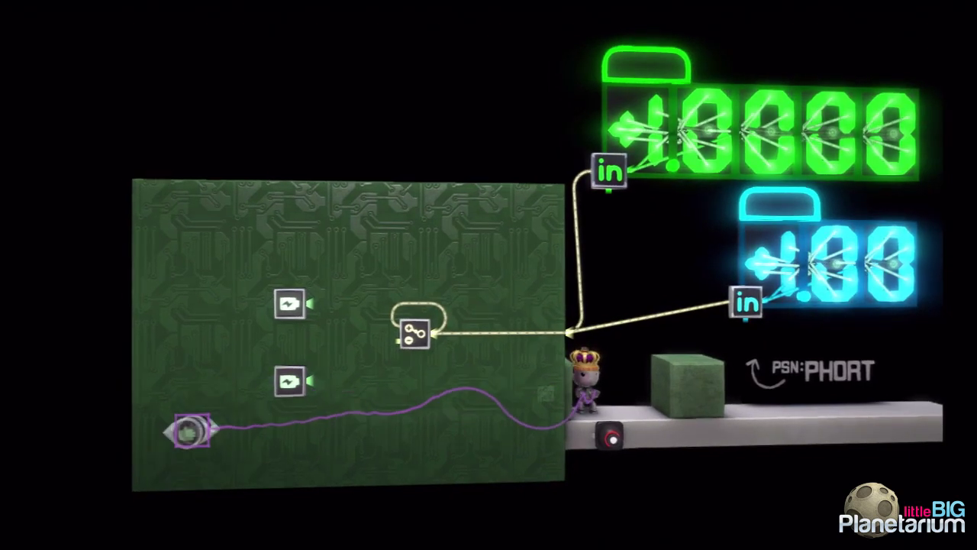
key(Escape)
Step: Place a Counter from the Advanced Logic gadgets on the board, on the output side of the Grab Sensor
key(Down)
key(Down)
key(Down)
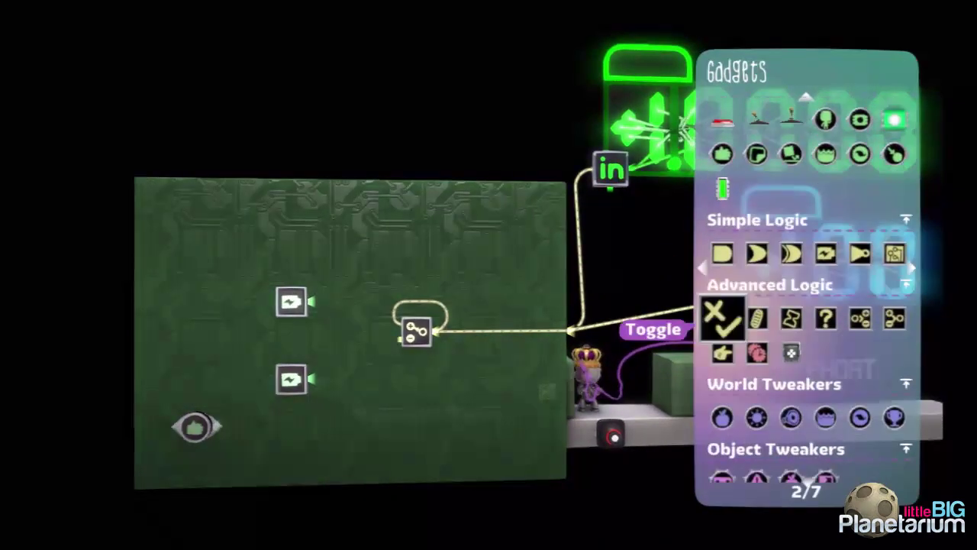
key(Right)
key(Left)
key(Down)
key(Right)
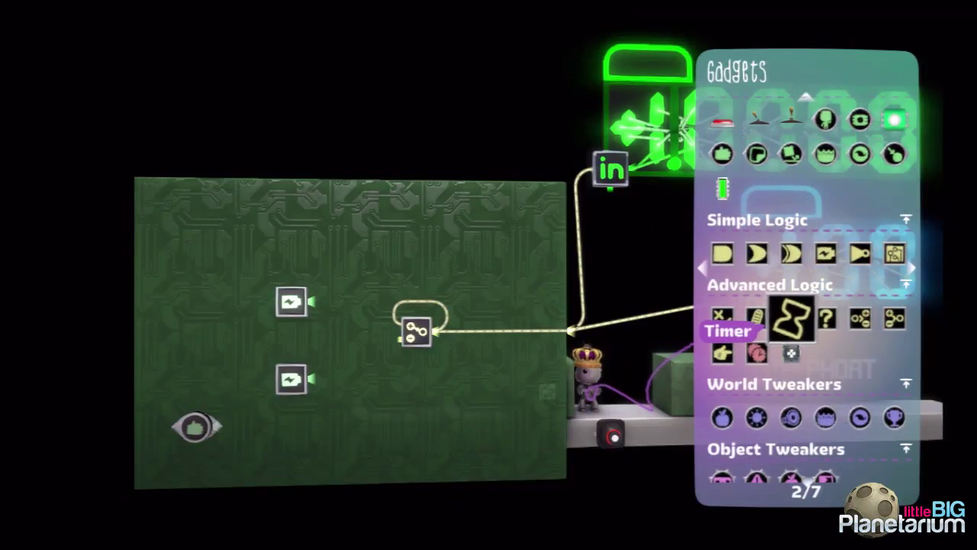
key(Up)
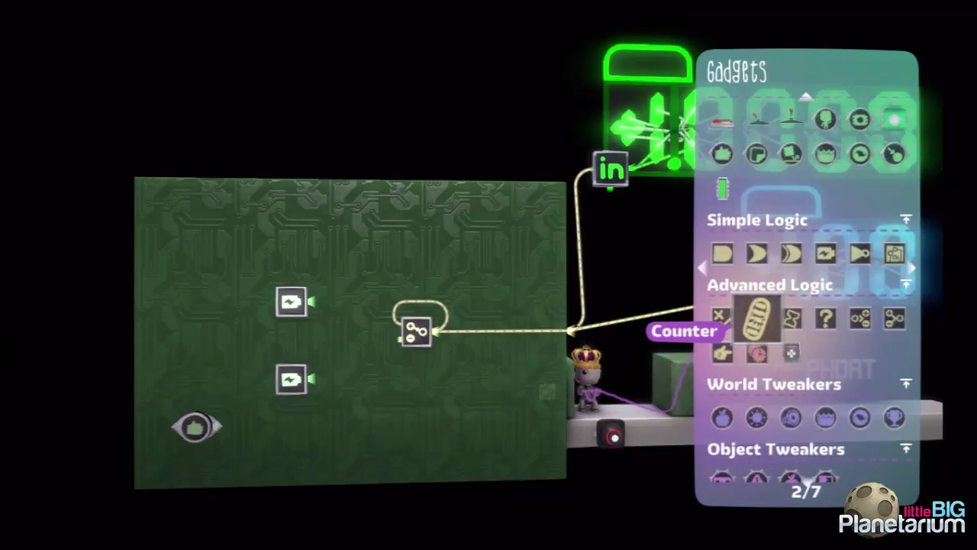
key(Return)
key(Return)
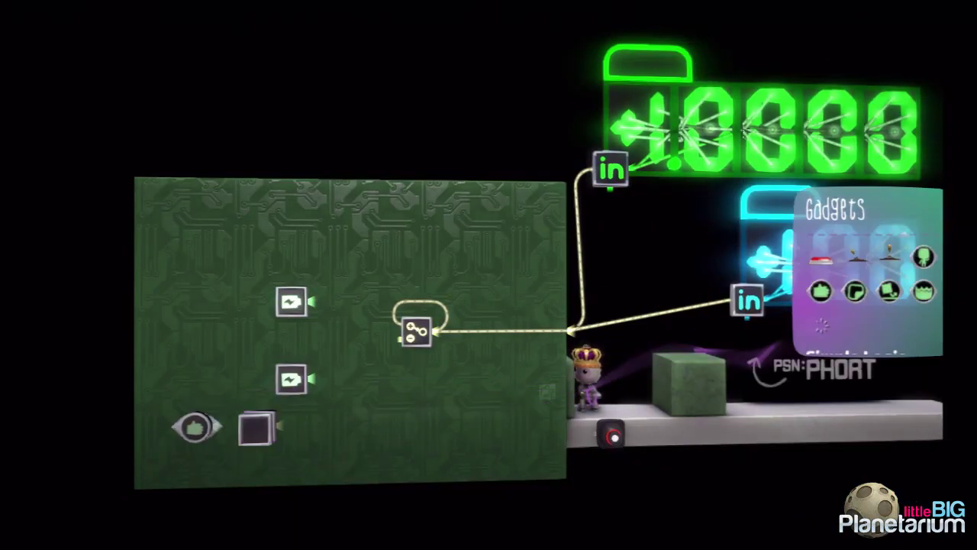
key(Escape)
Step: Set the Counter's Target Count to 1
key(Return)
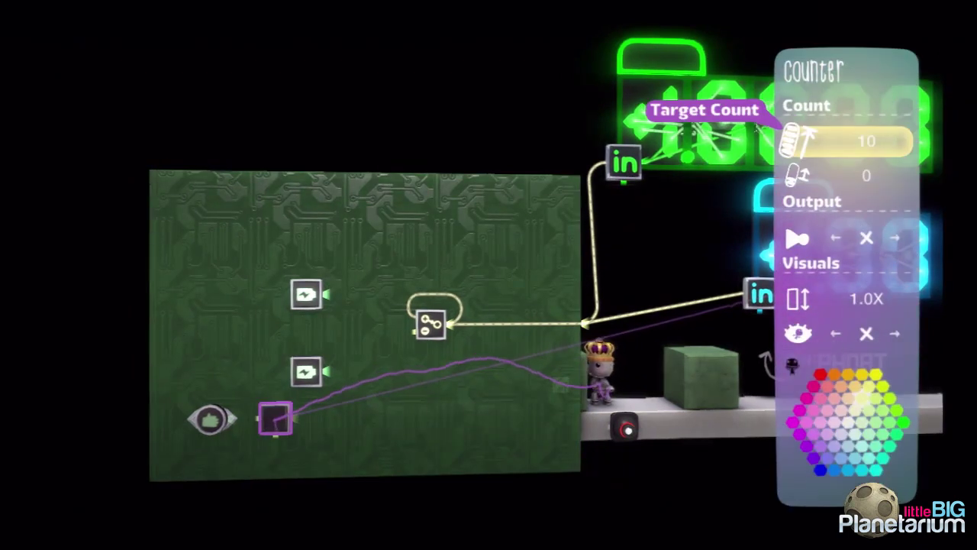
key(Left)
key(Left)
key(Left)
key(Left)
key(Left)
key(Left)
key(Left)
key(Left)
key(Left)
key(Escape)
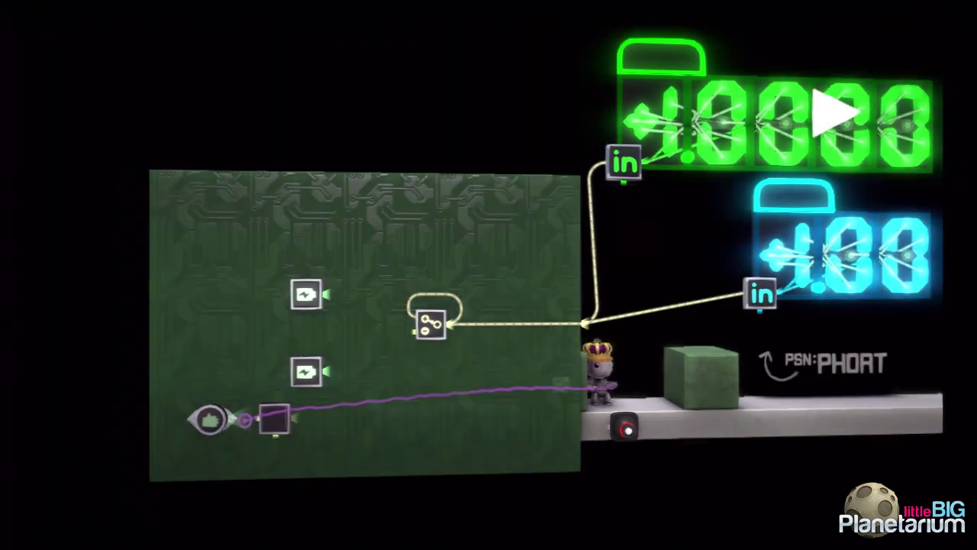
Step: Wire the Grab Sensor to the Counter's input and the Counter's output to its own reset input, and check the Counter's settings
click(235, 419)
click(262, 419)
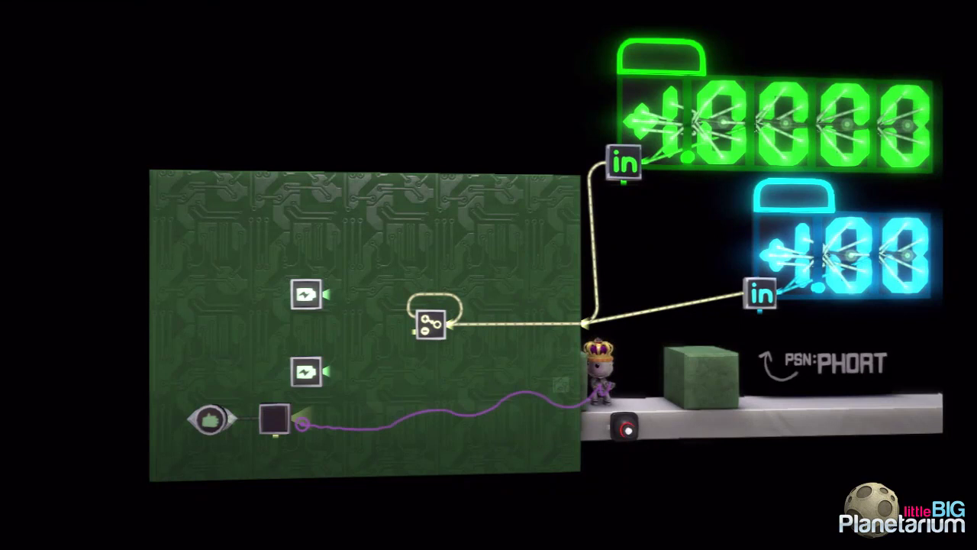
click(294, 418)
click(276, 431)
click(278, 421)
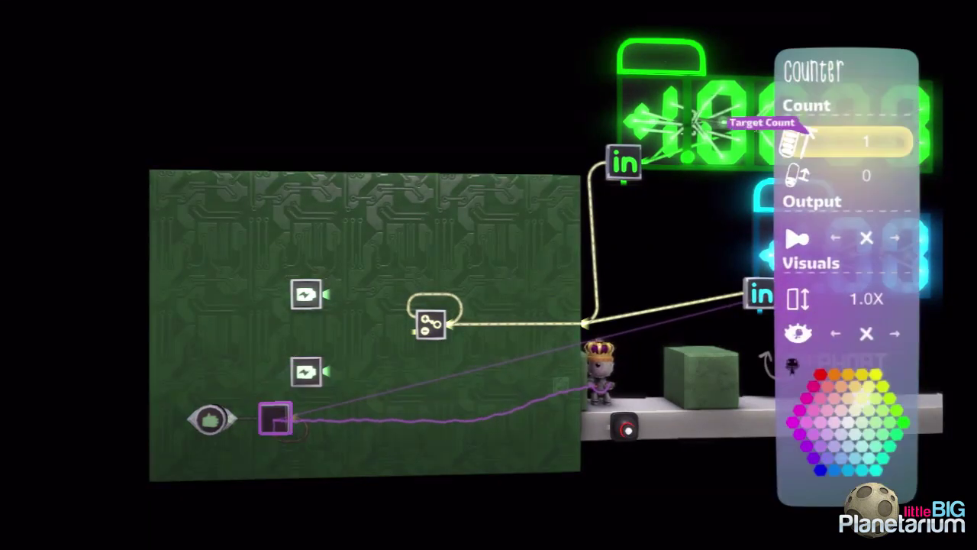
key(Down)
key(Escape)
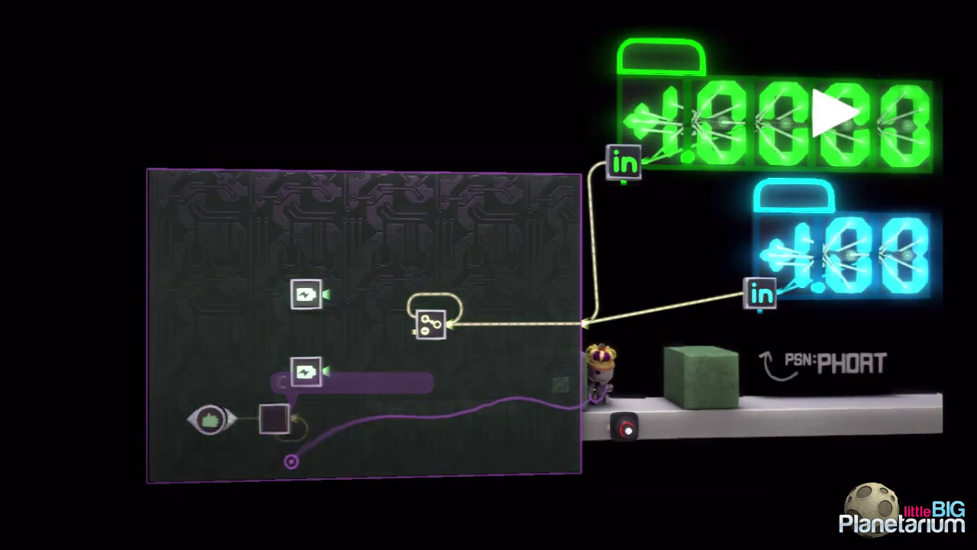
Step: Move the lower battery sideways so that it sits directly above the Grab Sensor
key(Escape)
key(Escape)
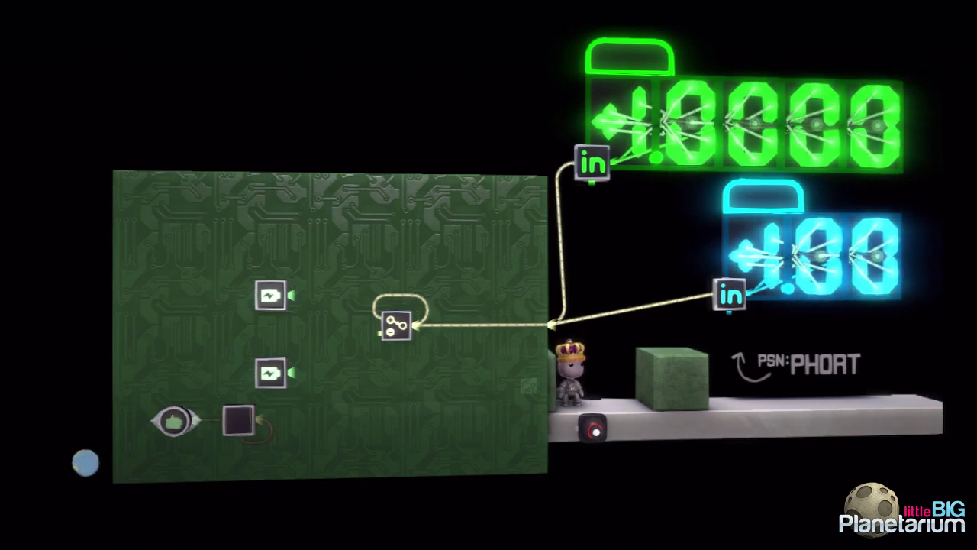
key(space)
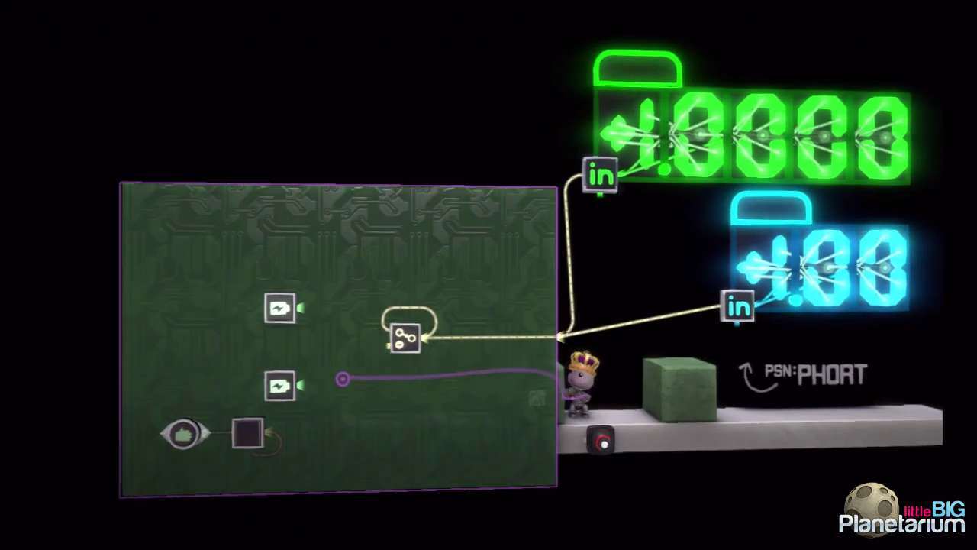
drag(285, 384, 193, 385)
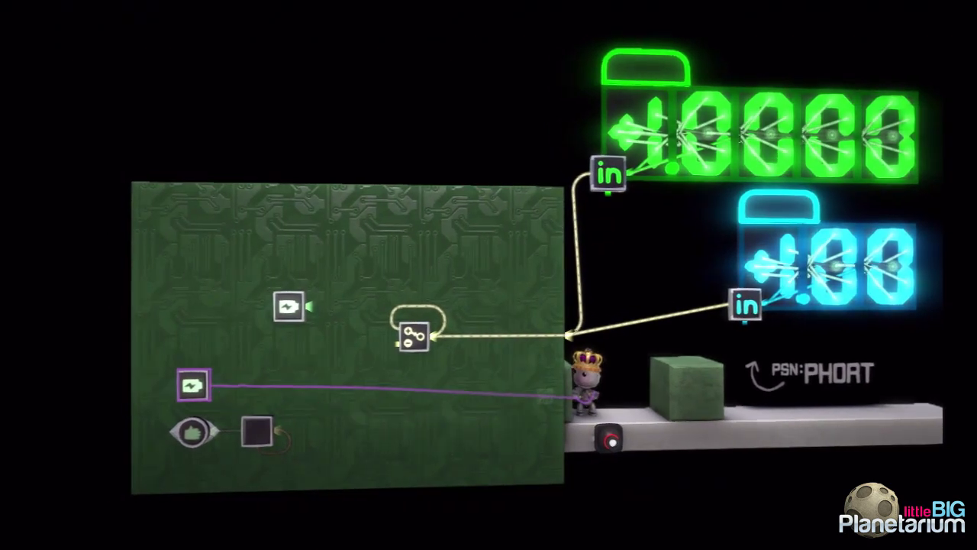
Step: Check the lower battery's output, and place an AND Gate from the Simple Logic gadgets on the board beside it
click(197, 384)
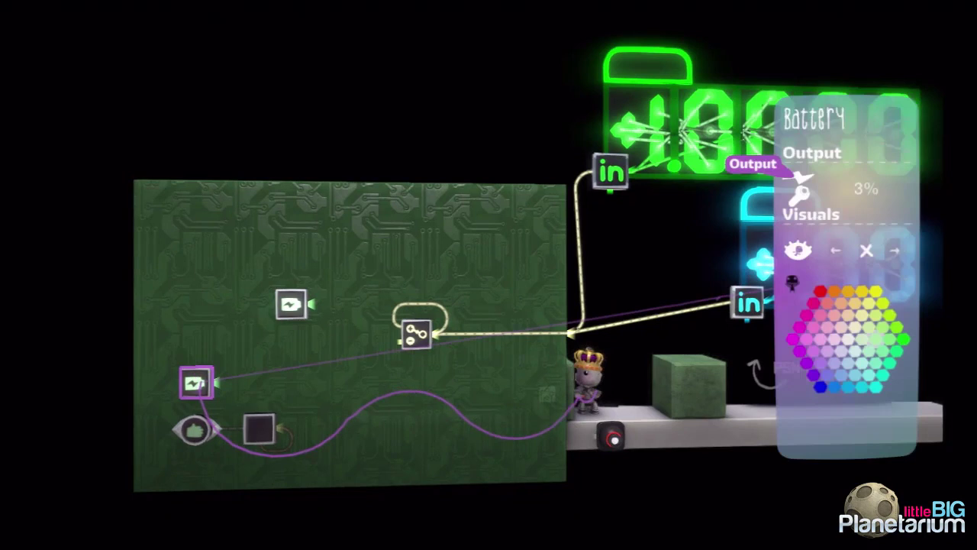
key(Escape)
key(space)
key(Return)
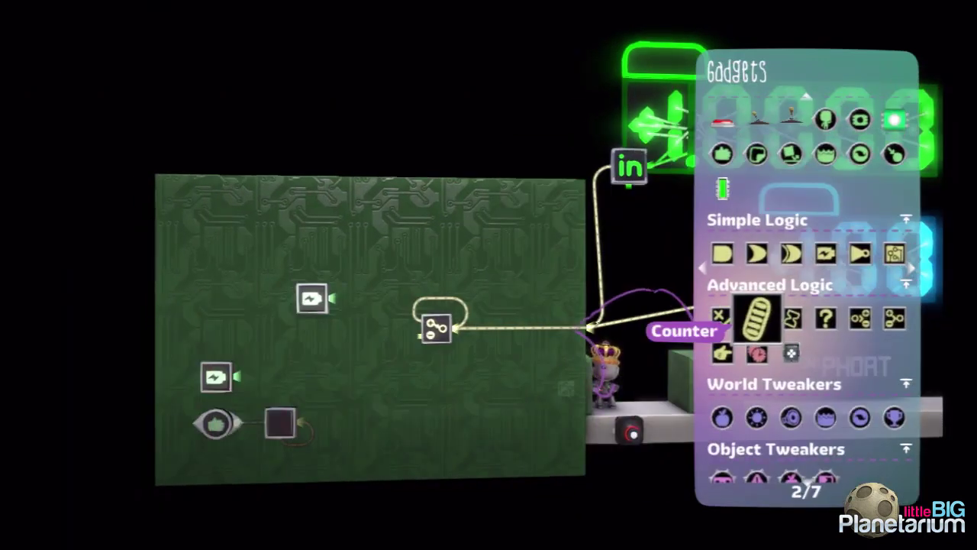
key(Up)
key(Left)
key(Return)
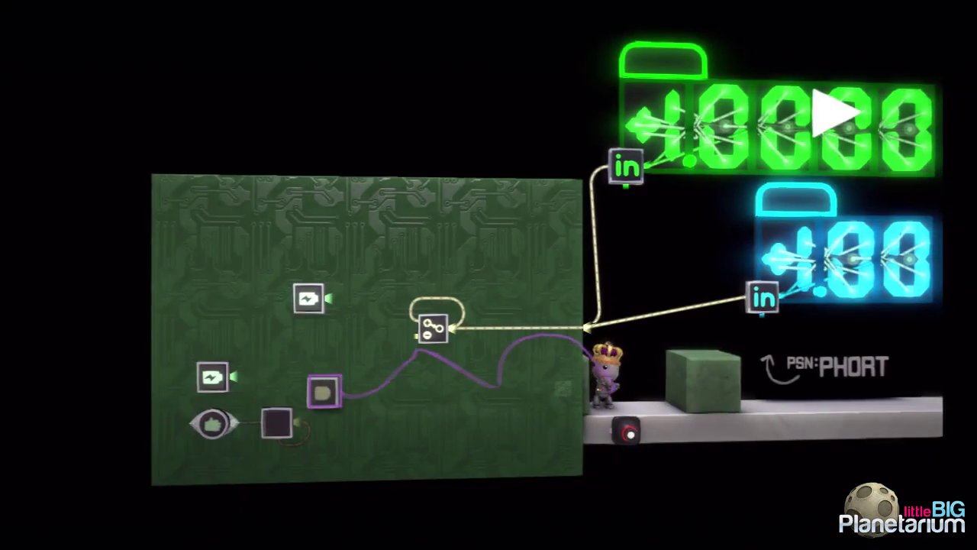
click(338, 377)
key(Escape)
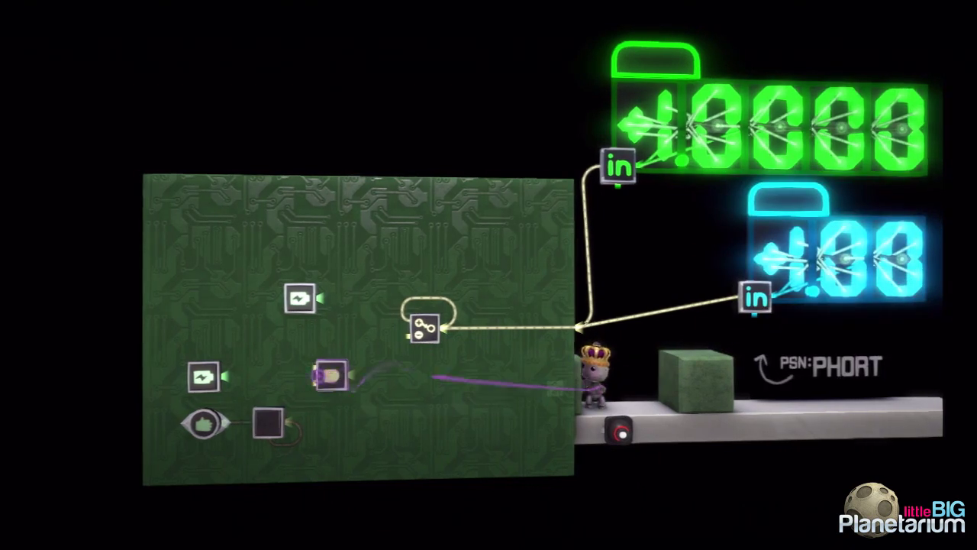
Step: Wire the lower battery and the Counter into the AND Gate's inputs, and the gate's output into the Direction Combiner's negative input
click(237, 378)
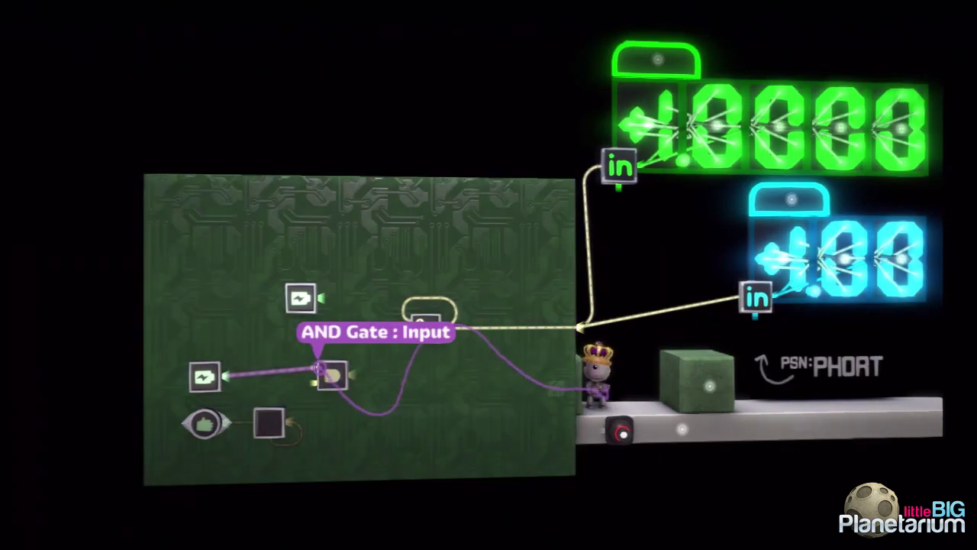
click(317, 368)
click(300, 412)
click(326, 383)
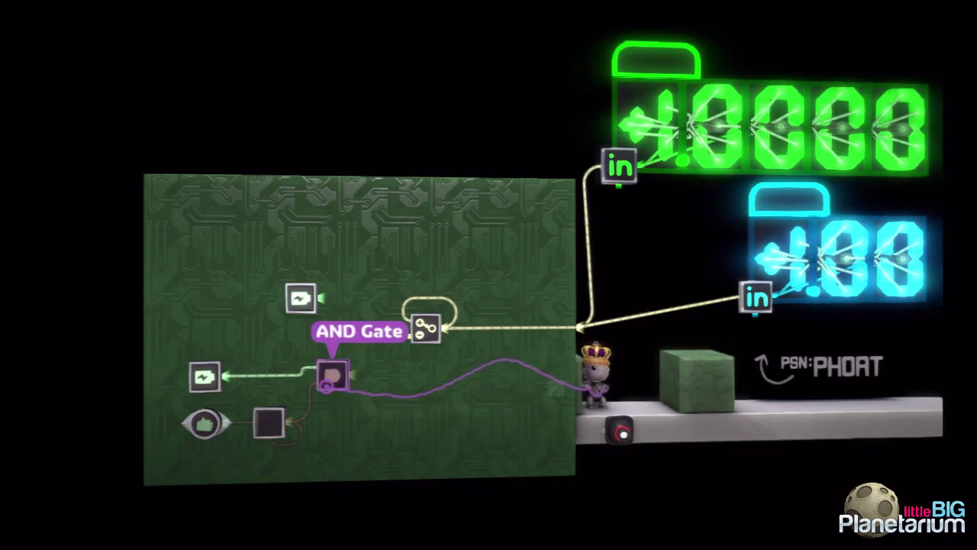
key(ctrl+z)
click(294, 418)
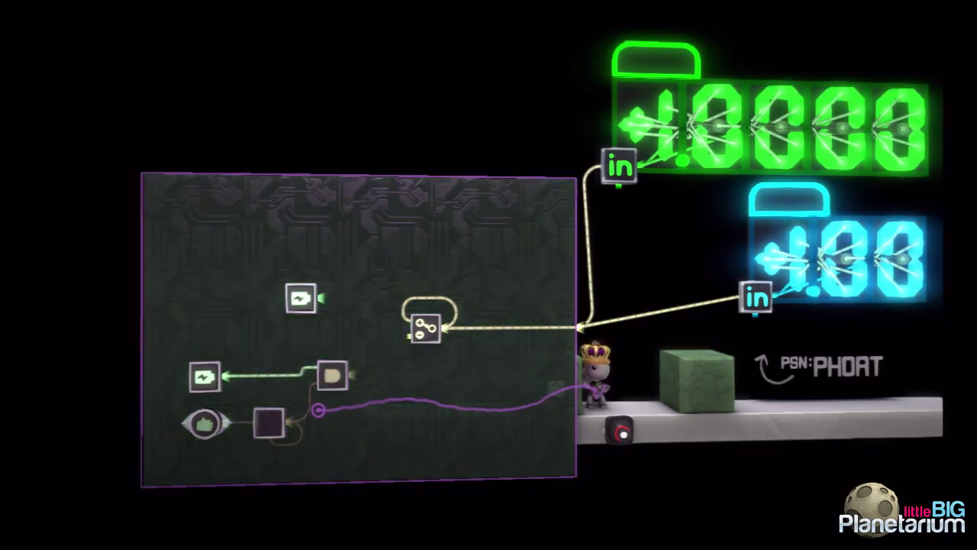
click(324, 384)
click(357, 375)
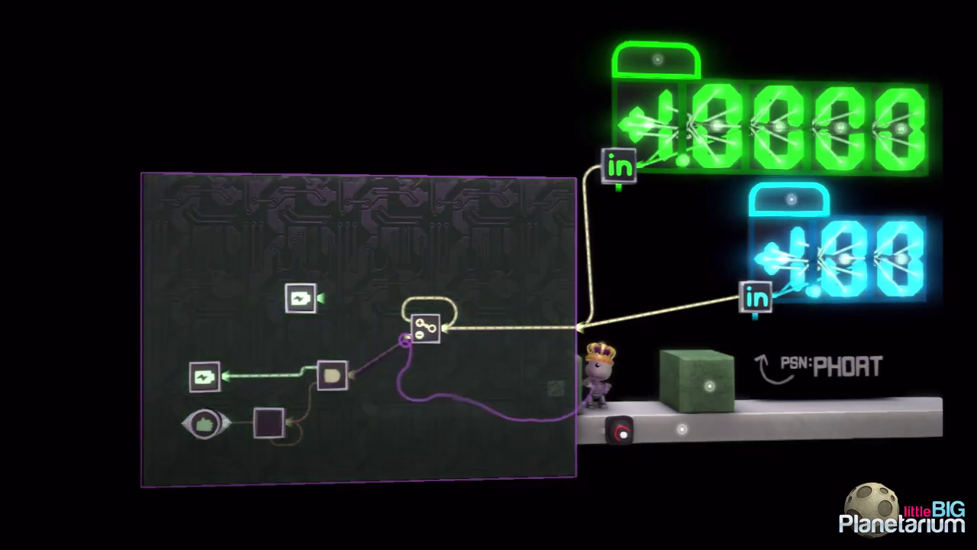
click(418, 334)
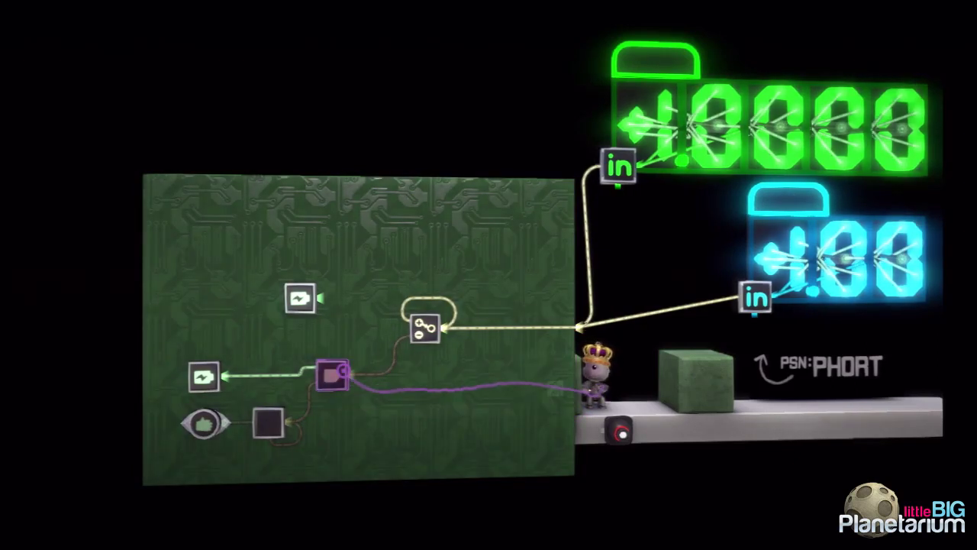
Step: Examine the path from the Counter through the AND Gate and check the lower battery's output setting
click(334, 374)
click(282, 424)
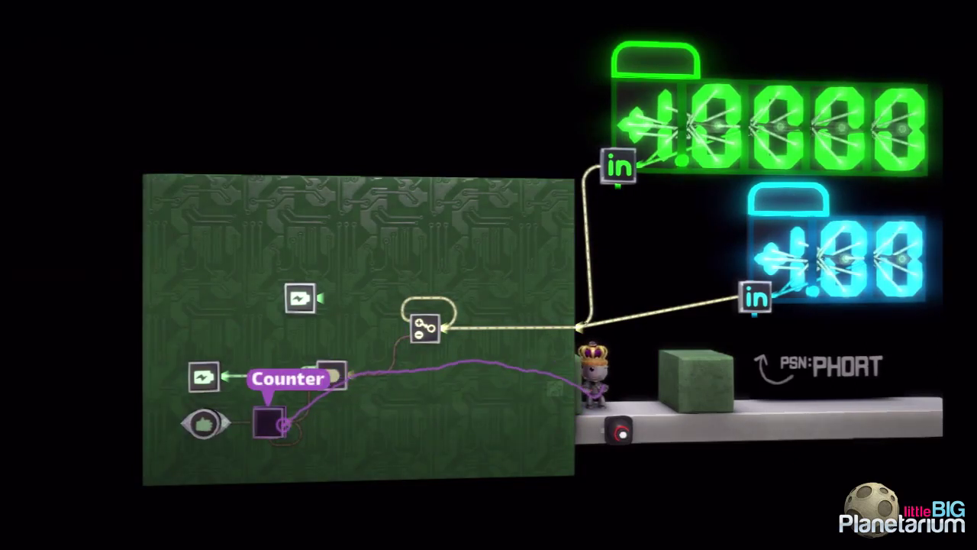
click(294, 420)
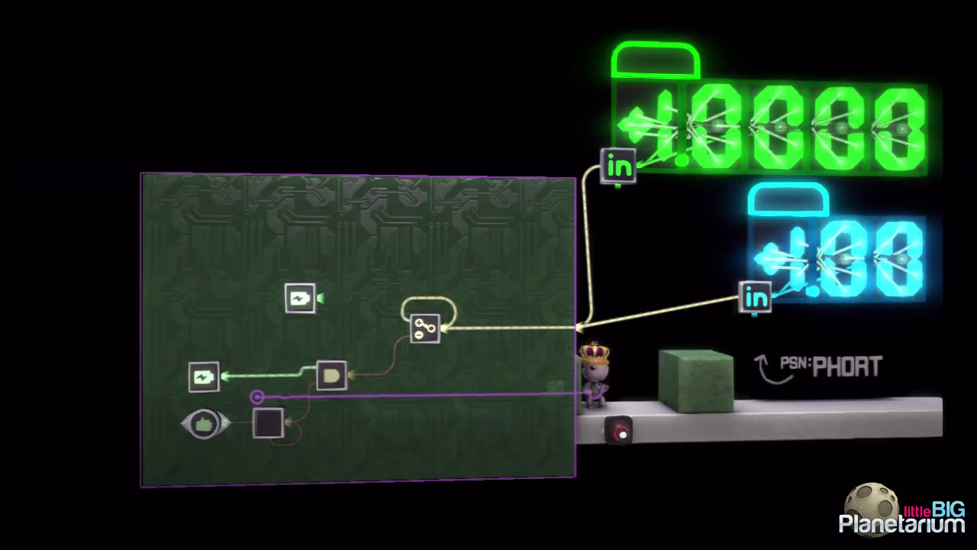
click(260, 433)
click(260, 433)
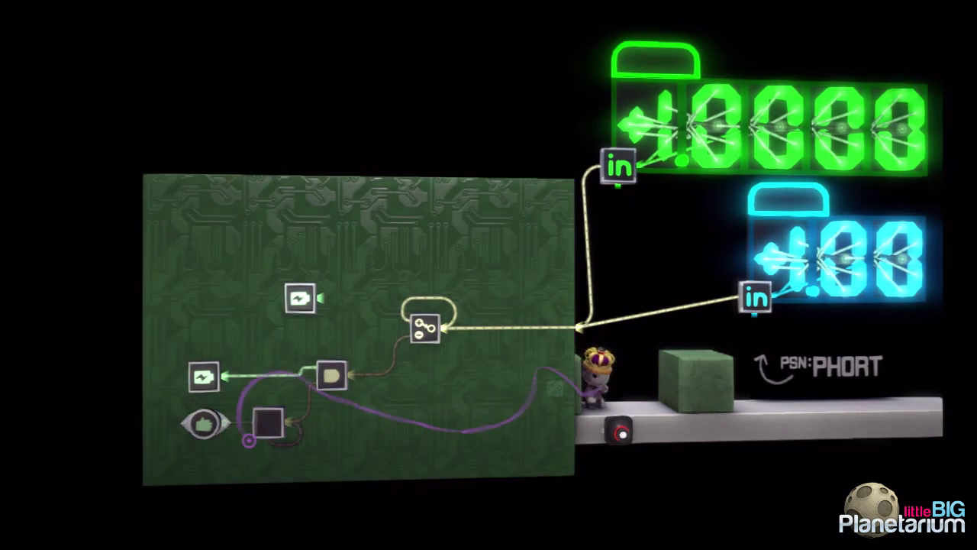
click(330, 375)
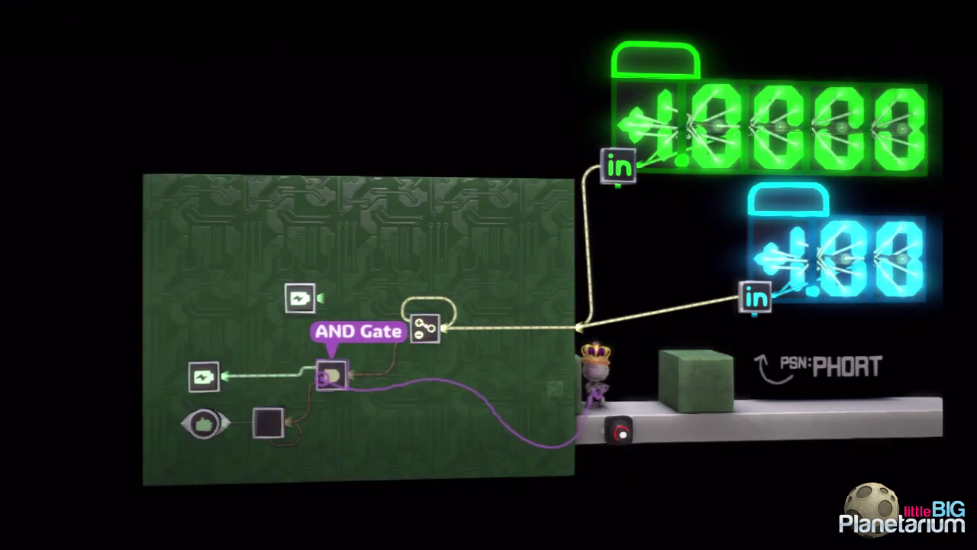
click(211, 375)
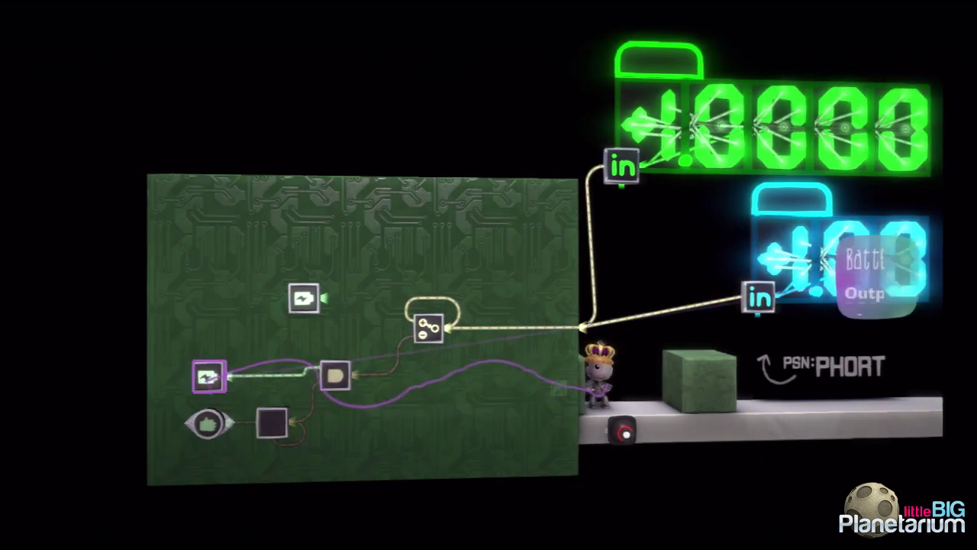
key(Escape)
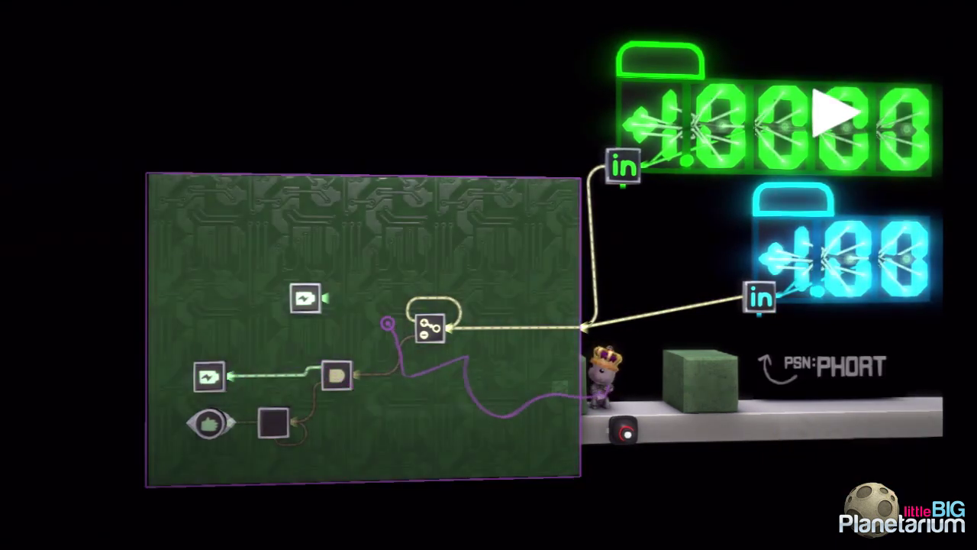
Step: Run the circuit, trigger the Grab Sensor to subtract from the held signal, and examine the Direction Combiner
key(Escape)
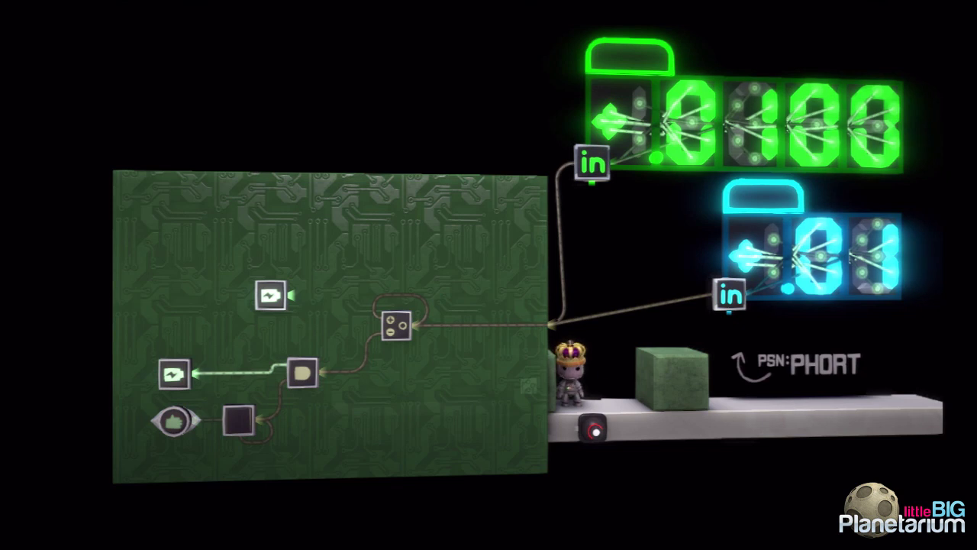
key(z)
key(x)
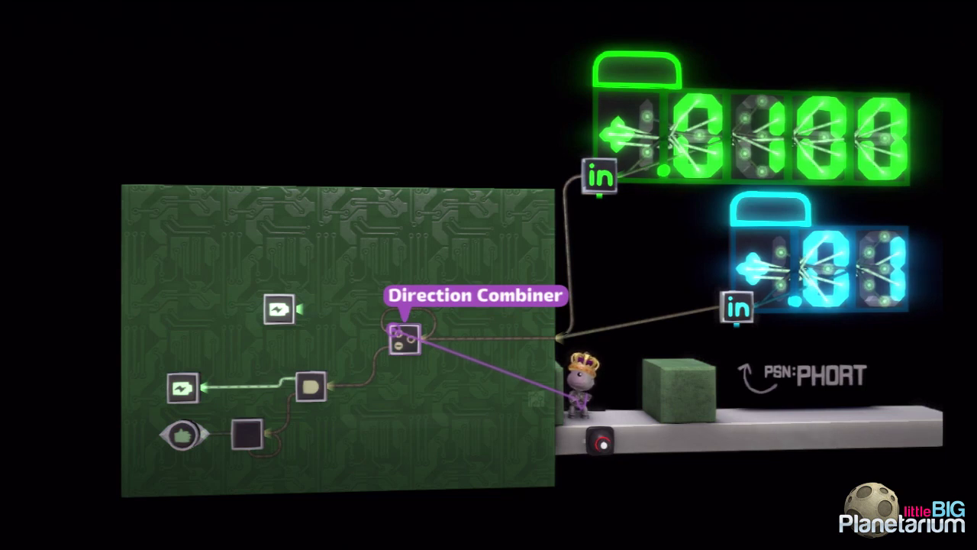
key(Escape)
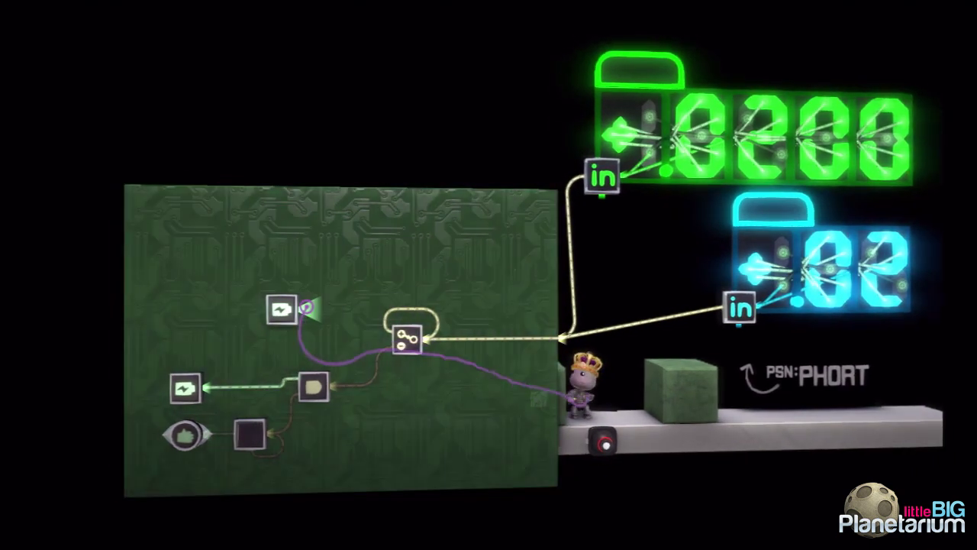
Step: Charge the Direction Combiner's loop from the upper battery, and place a Direction Splitter from Advanced Logic on its output side
drag(307, 307, 396, 334)
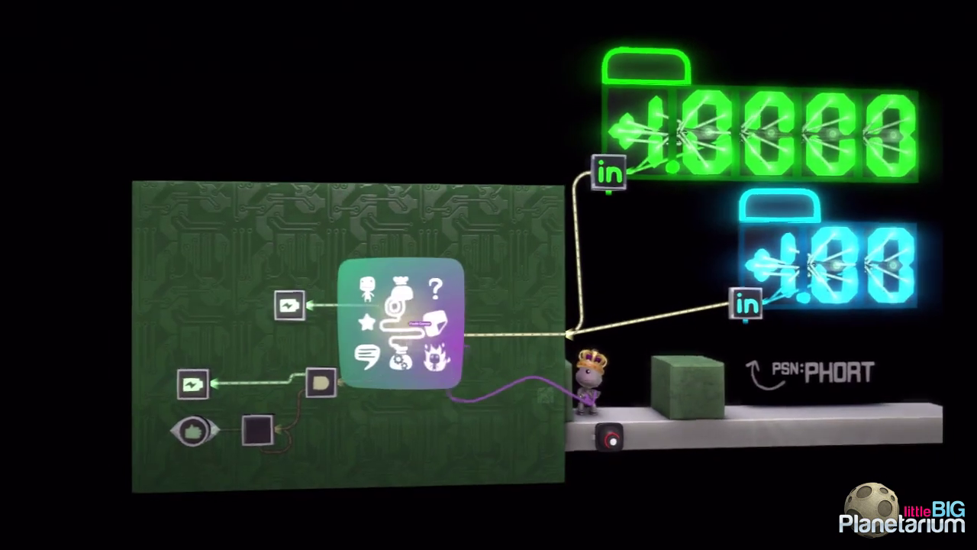
key(Down)
key(Return)
key(Right)
key(Right)
key(Right)
key(Down)
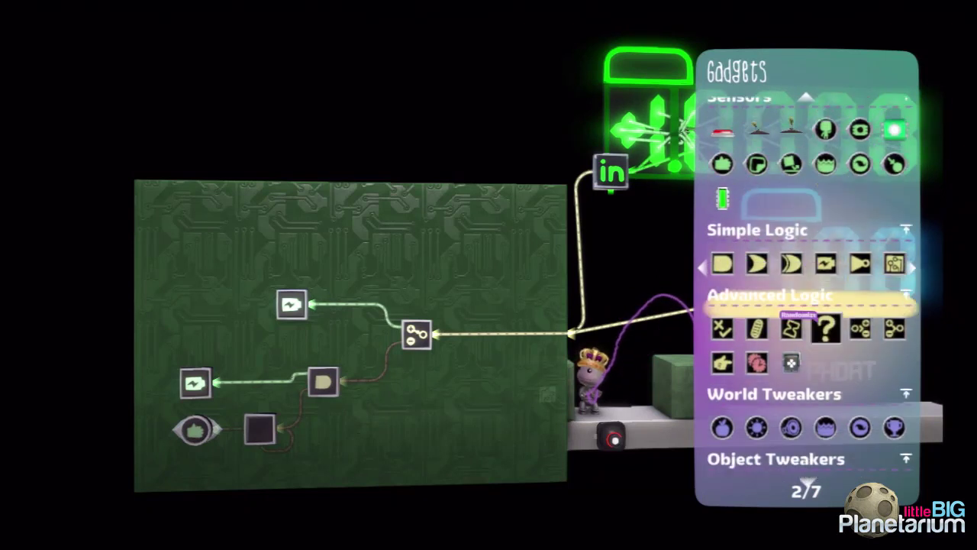
key(Right)
key(Right)
key(Return)
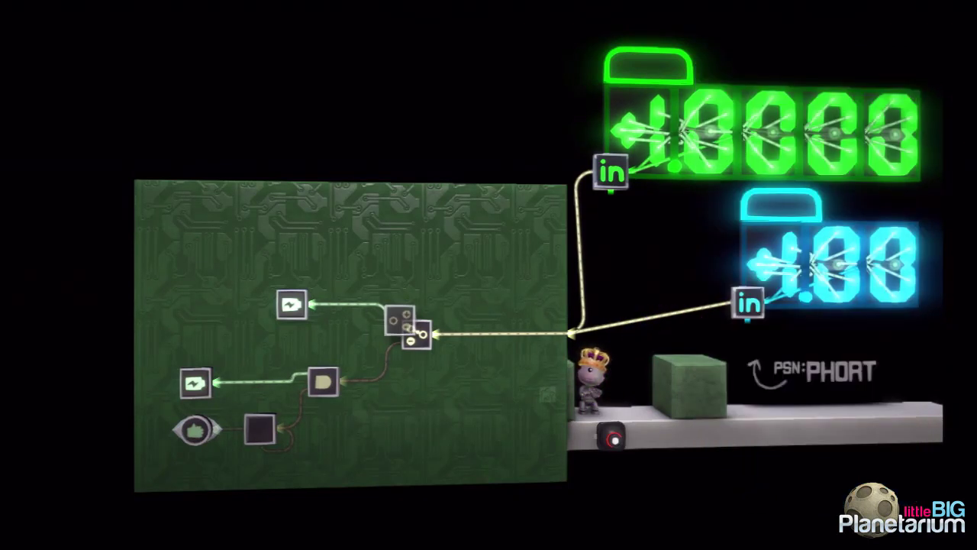
click(491, 334)
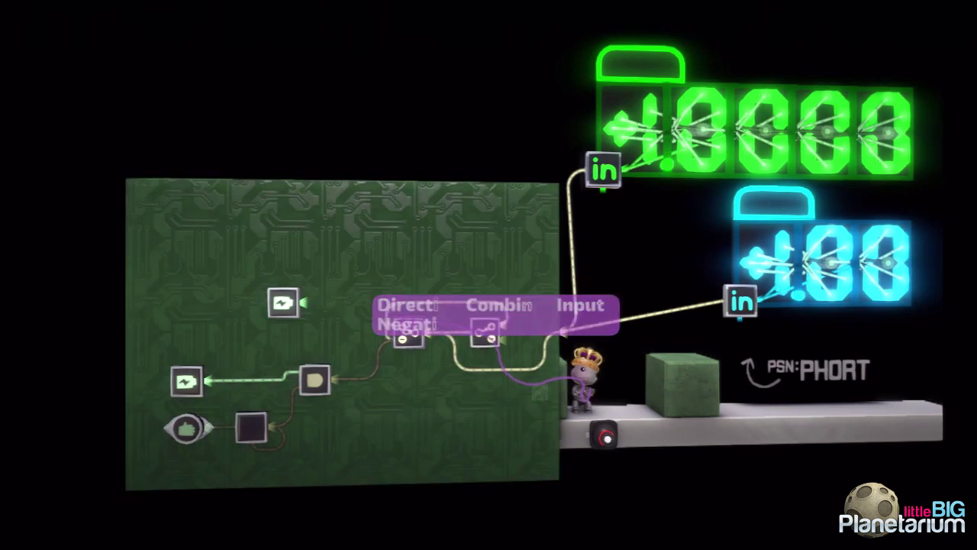
Step: Route the displays' wire from the Direction Splitter's positive output and test the new loop
click(507, 324)
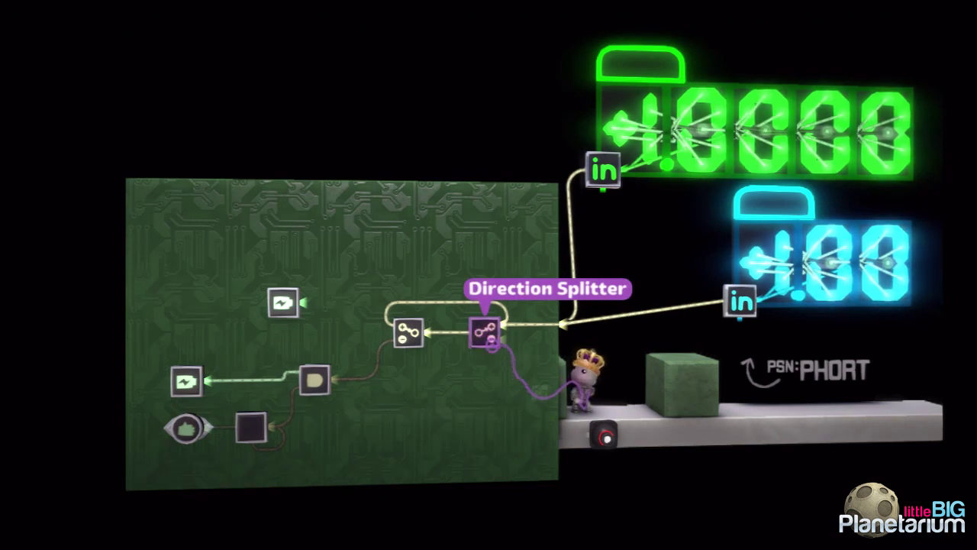
click(506, 344)
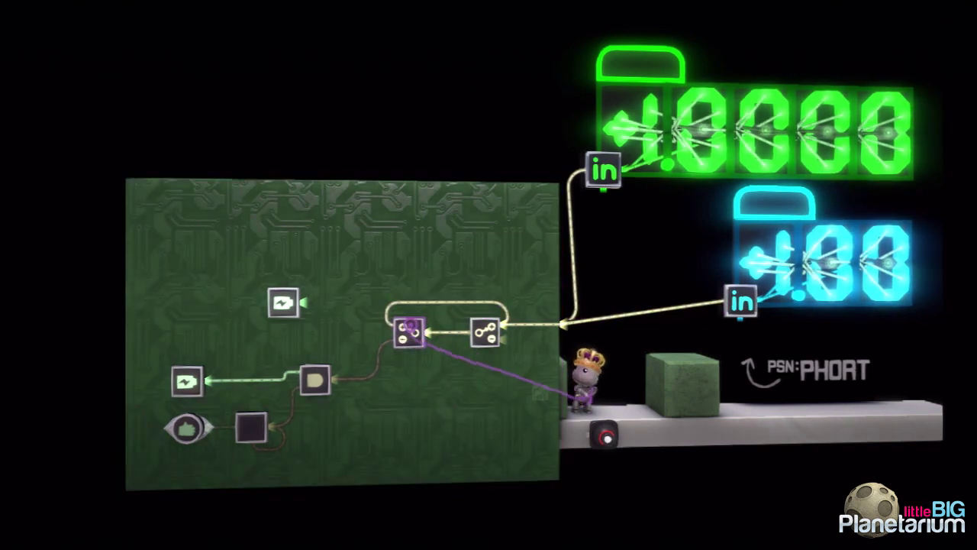
key(Escape)
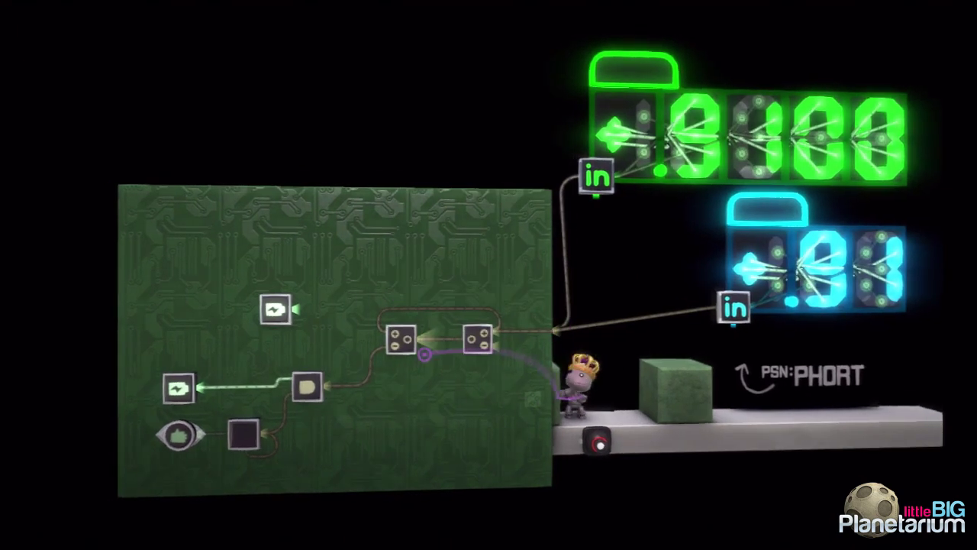
Step: Set the lower battery's output to 11%
click(179, 373)
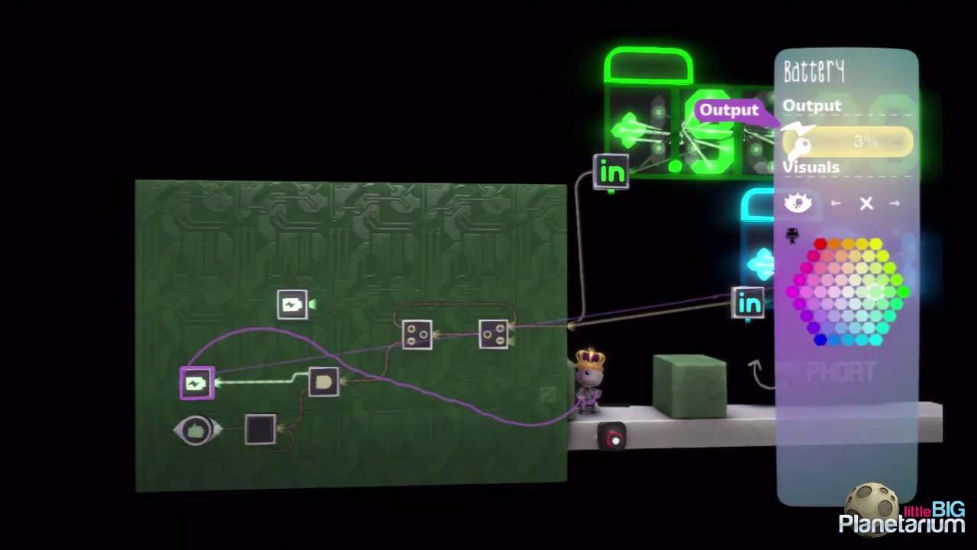
key(Right)
key(Right)
key(Right)
key(Right)
key(Right)
key(Right)
key(Right)
key(Right)
key(Escape)
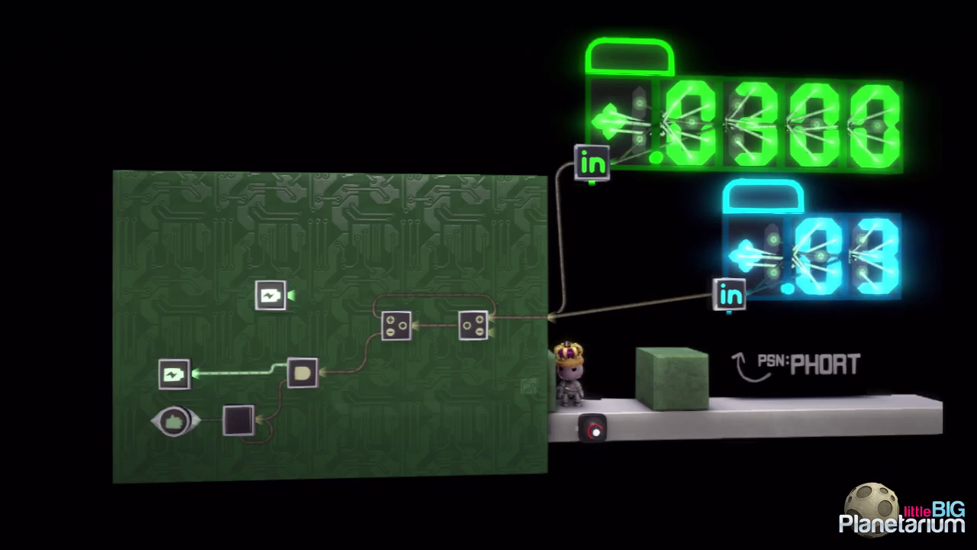
Step: Trigger the Grab Sensor to subtract past zero, and examine how the Direction Splitter's negative output is left out of the loop
key(Tab)
key(Return)
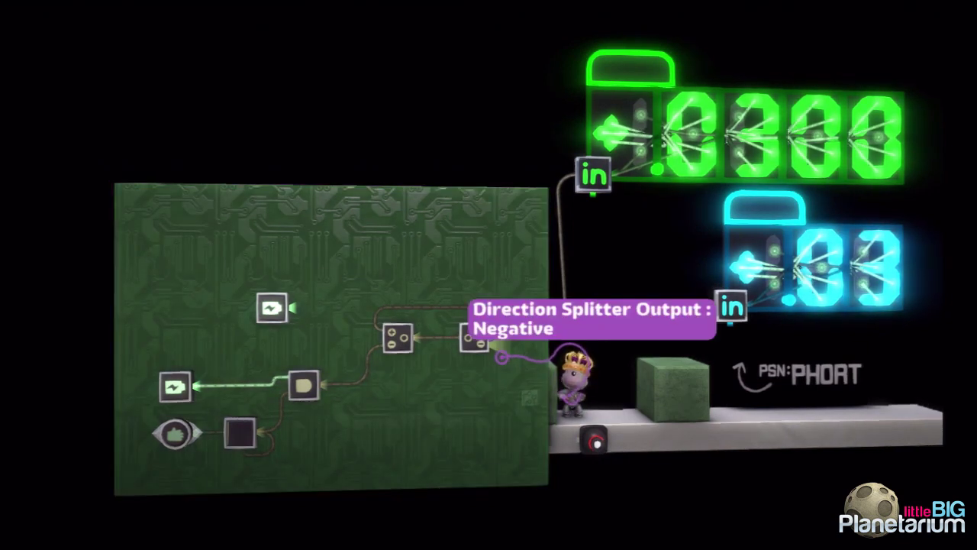
key(Escape)
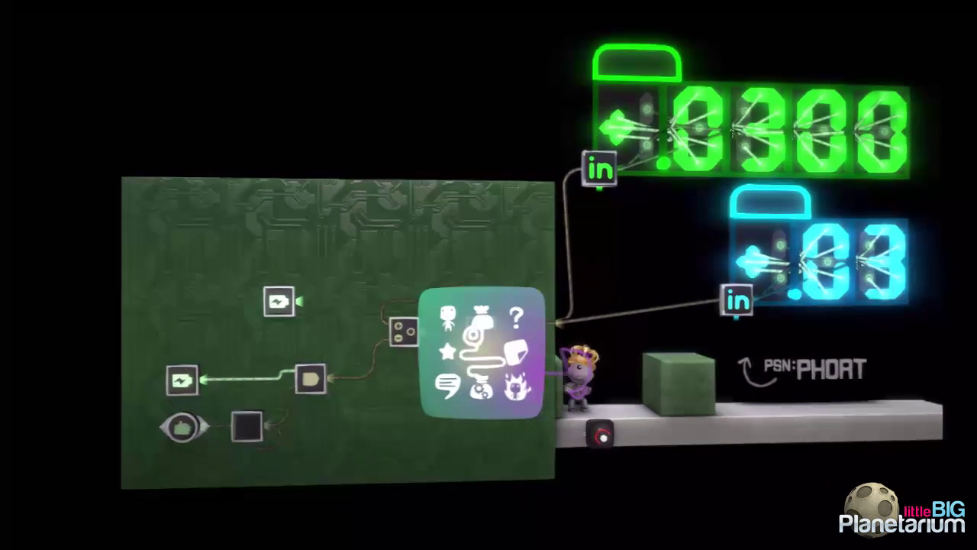
key(Escape)
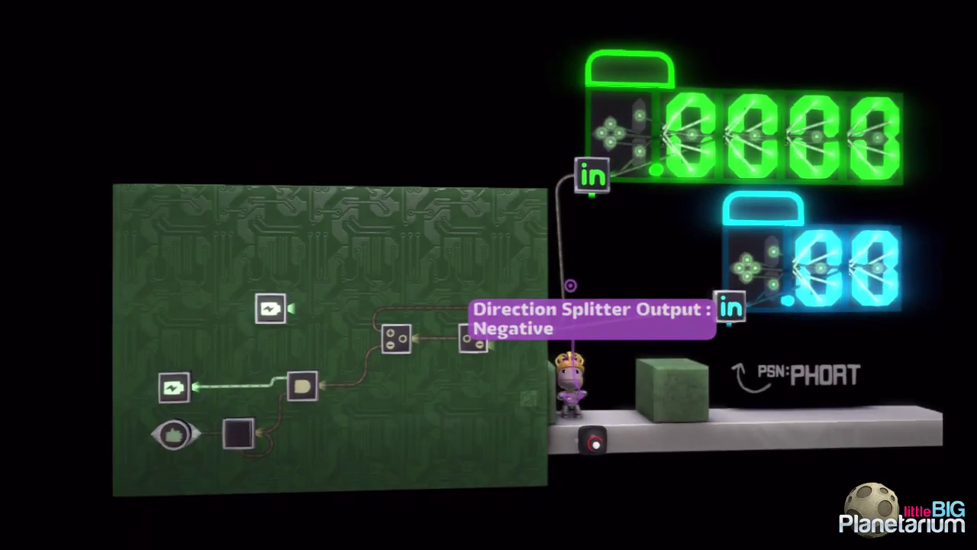
drag(370, 326, 321, 310)
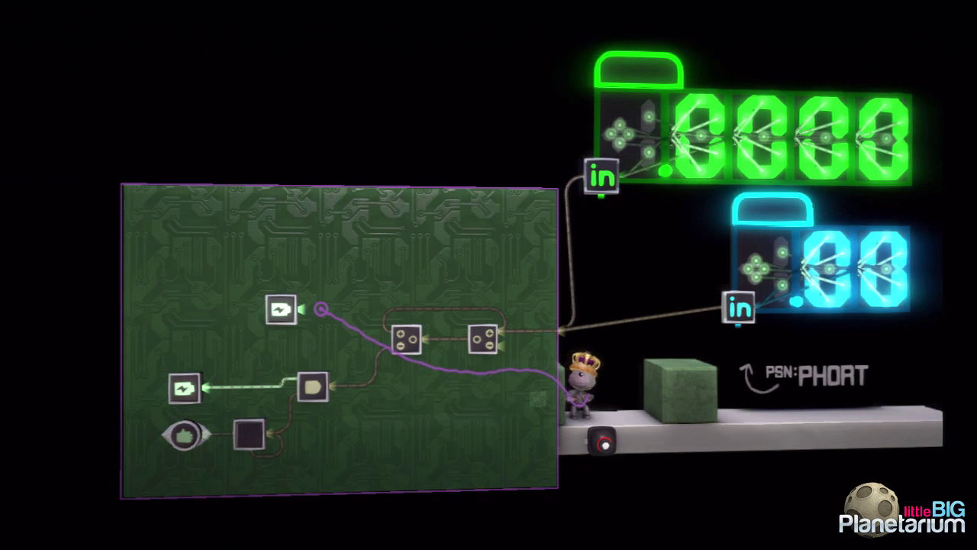
Step: Set the lower battery's output to 0% and return to running the circuit
drag(321, 309, 202, 401)
click(193, 388)
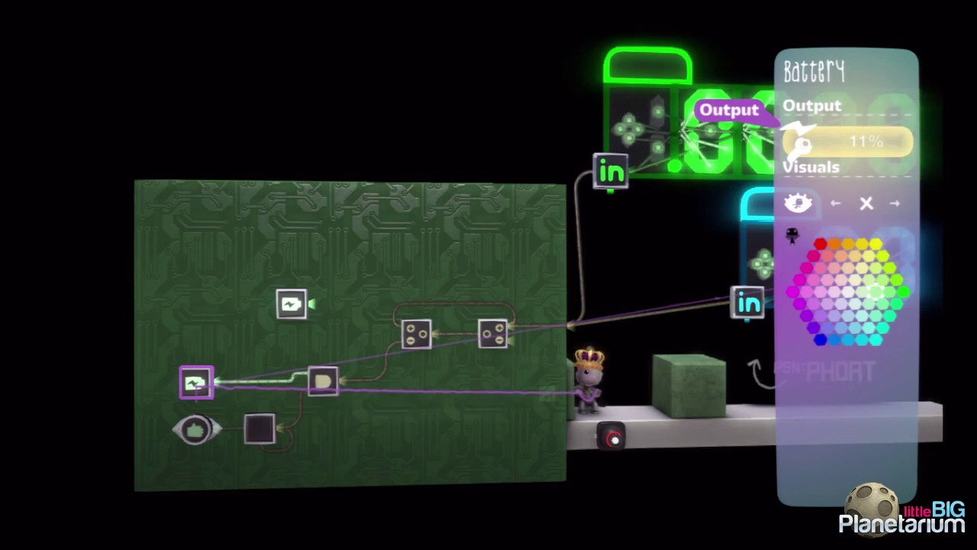
key(Left)
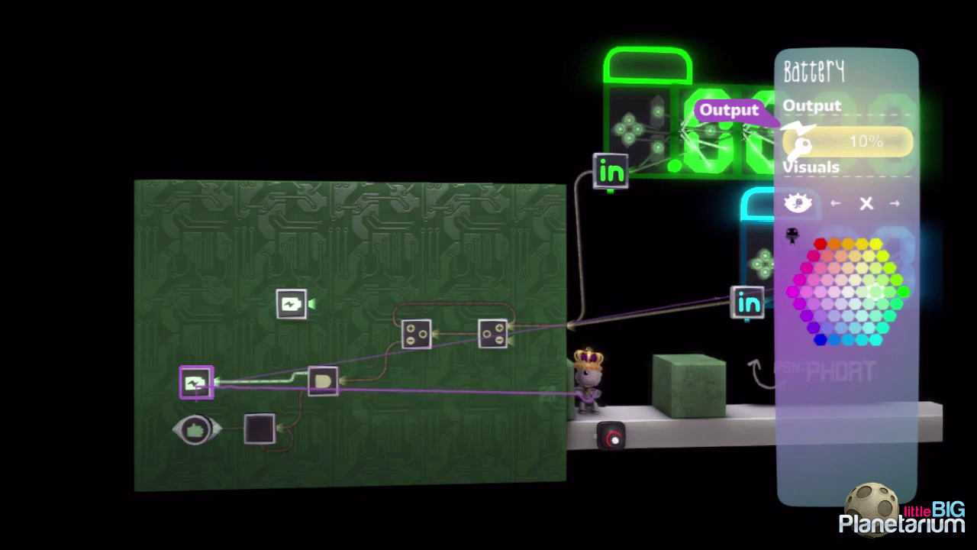
key(Left)
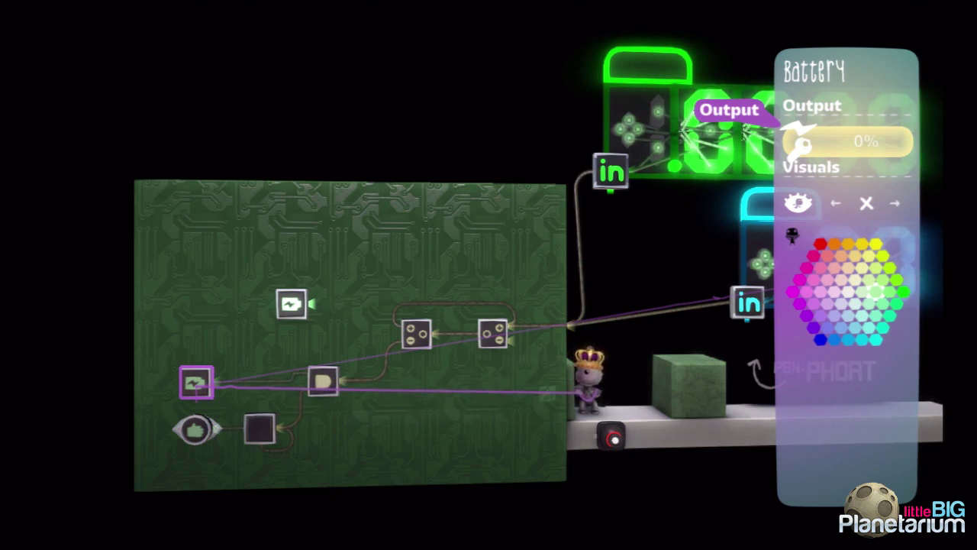
key(Escape)
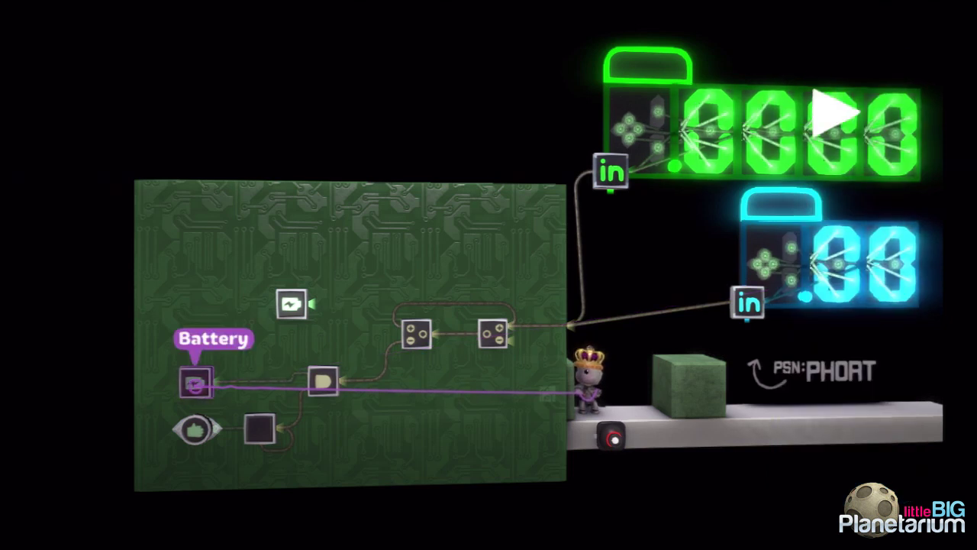
key(Escape)
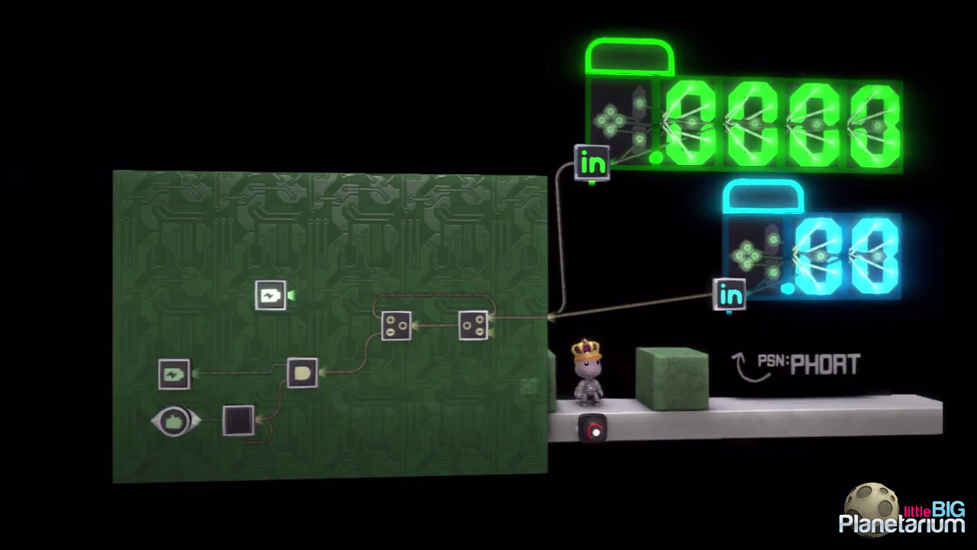